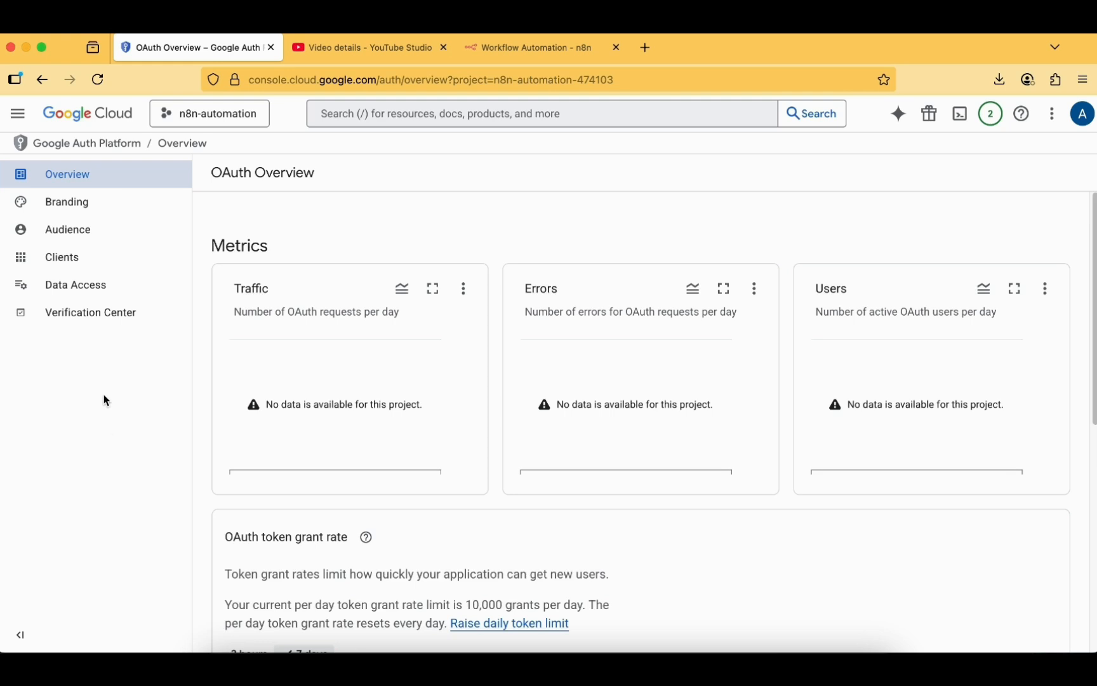
# Step: Create a new Google Cloud project named n8n-automate with no organization
pyautogui.click(337, 56)
pyautogui.click(190, 47)
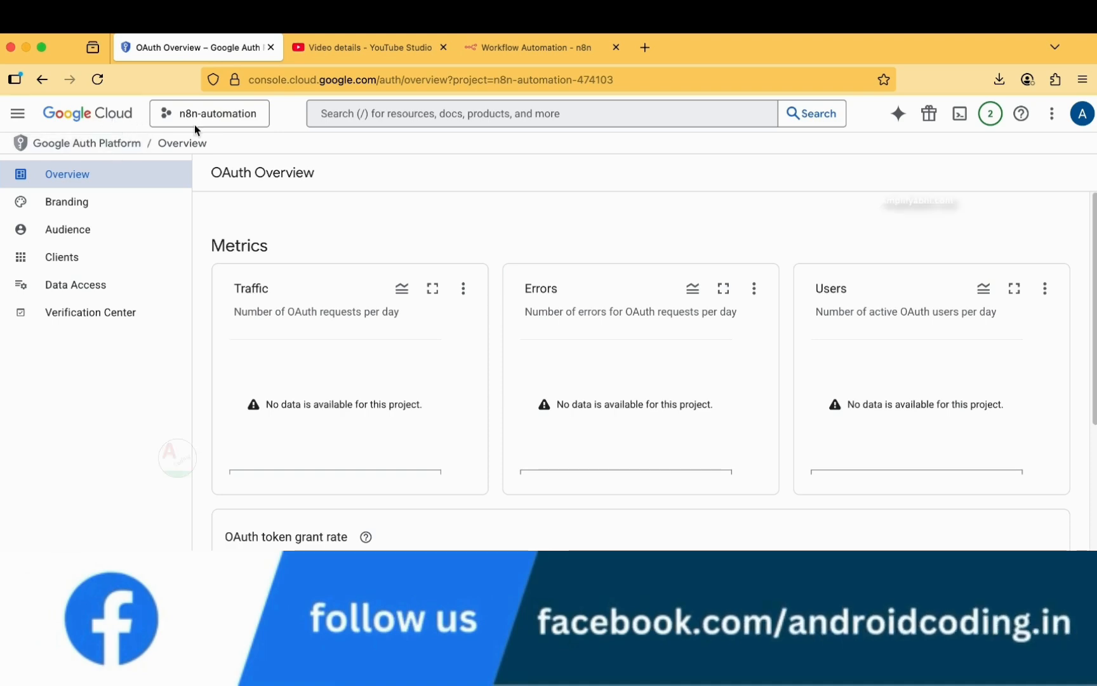
pyautogui.click(236, 113)
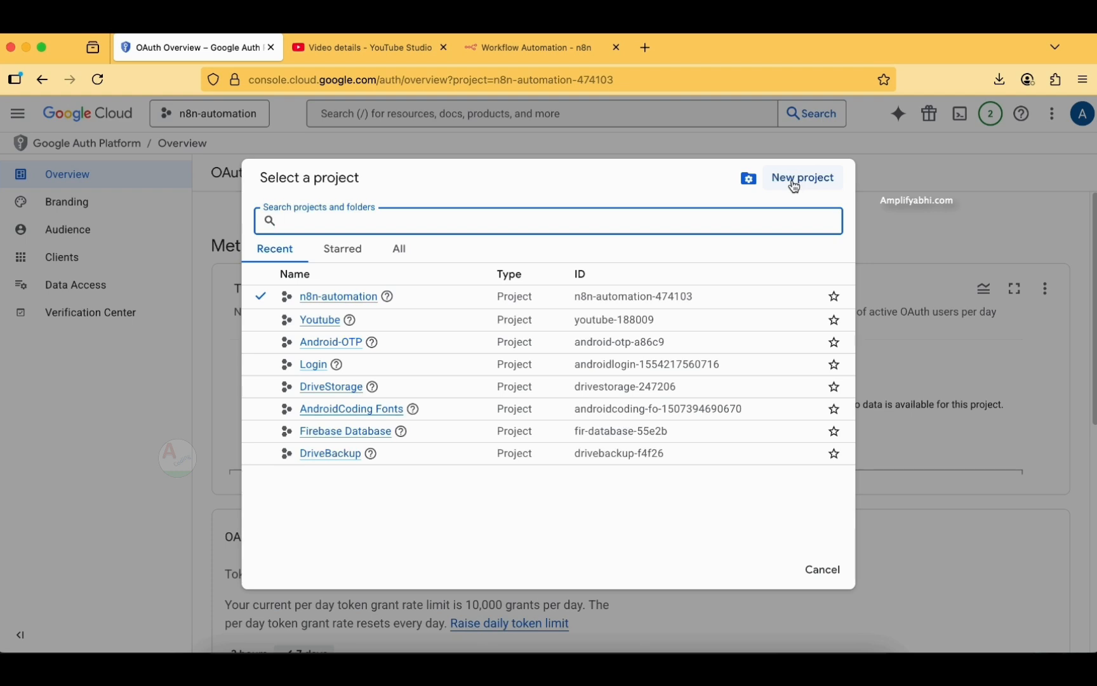
pyautogui.click(828, 178)
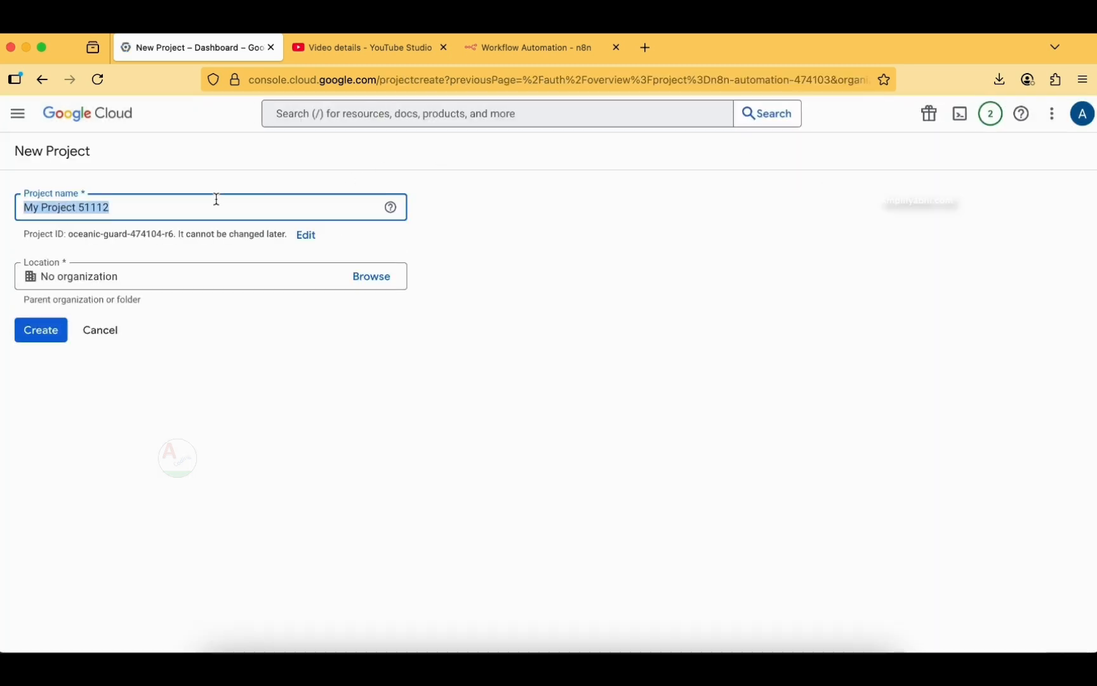
pyautogui.write('n8n')
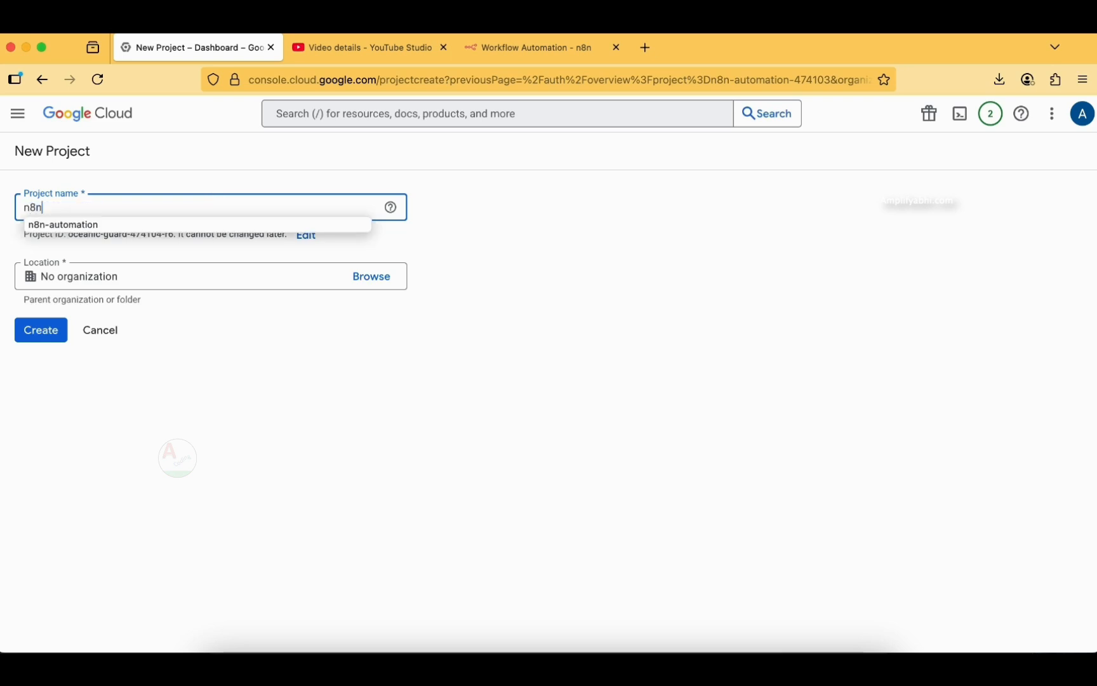
pyautogui.press('Down')
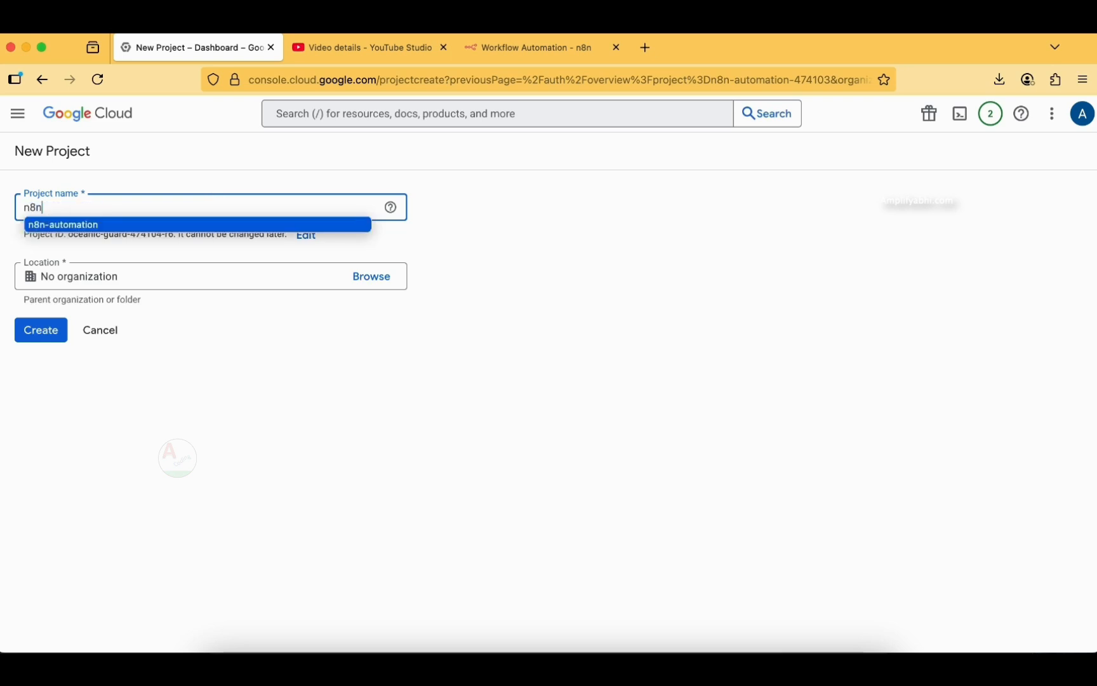
pyautogui.write('-automate')
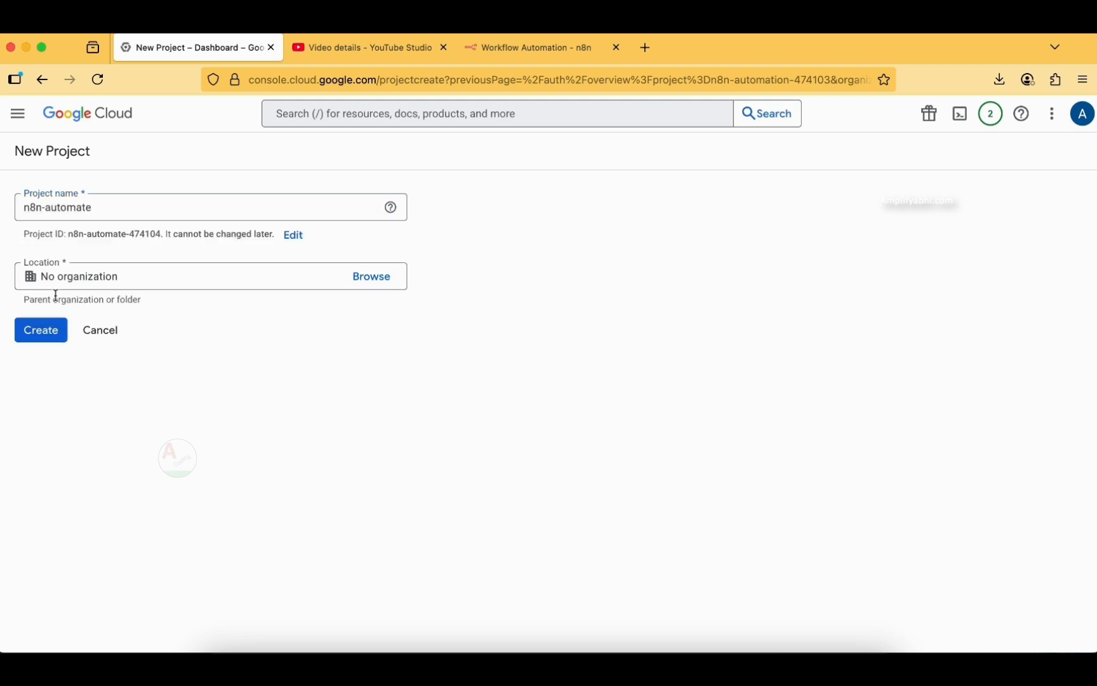
pyautogui.click(41, 331)
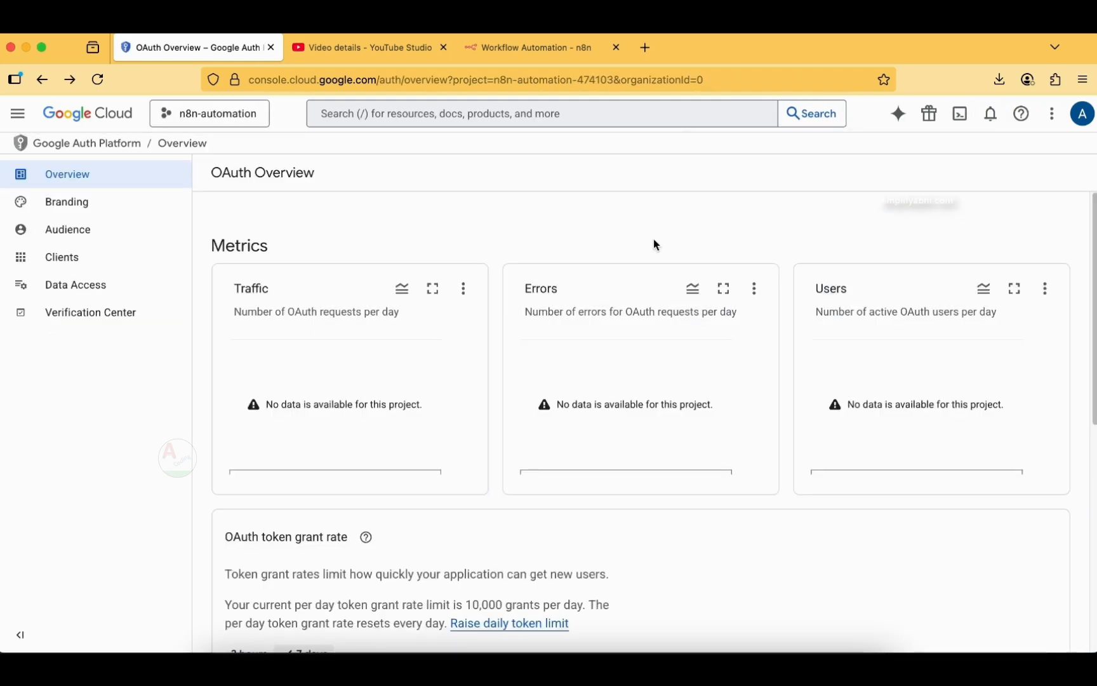
# Step: Switch to the n8n-automate project and enable the YouTube Data API v3 for it
pyautogui.click(246, 125)
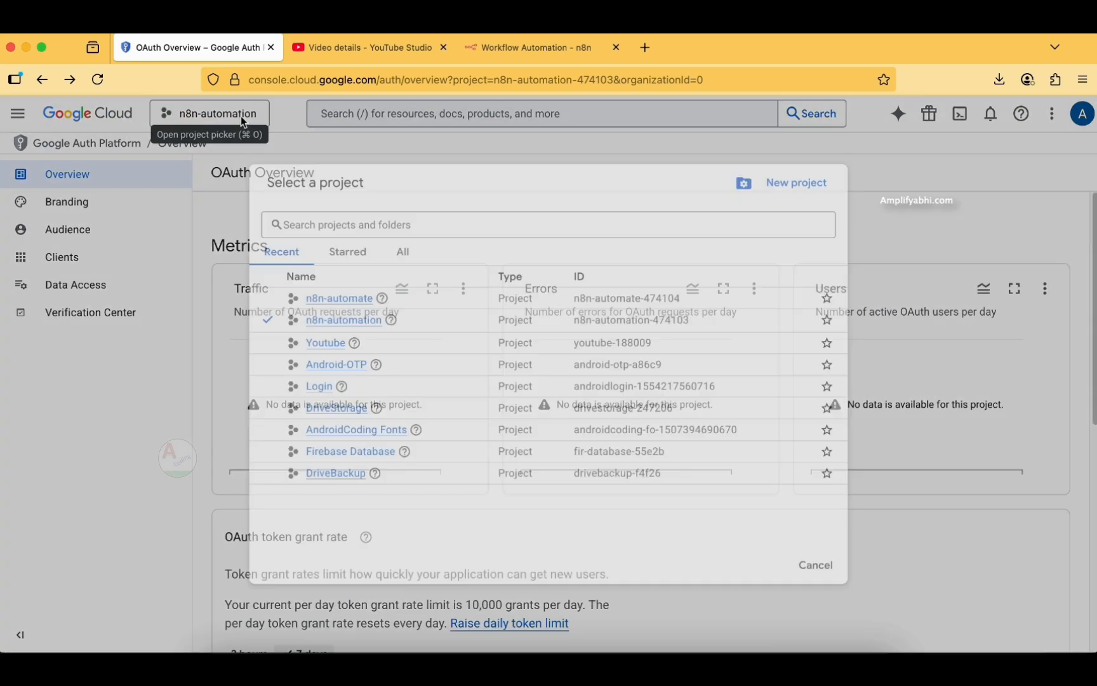
pyautogui.click(345, 303)
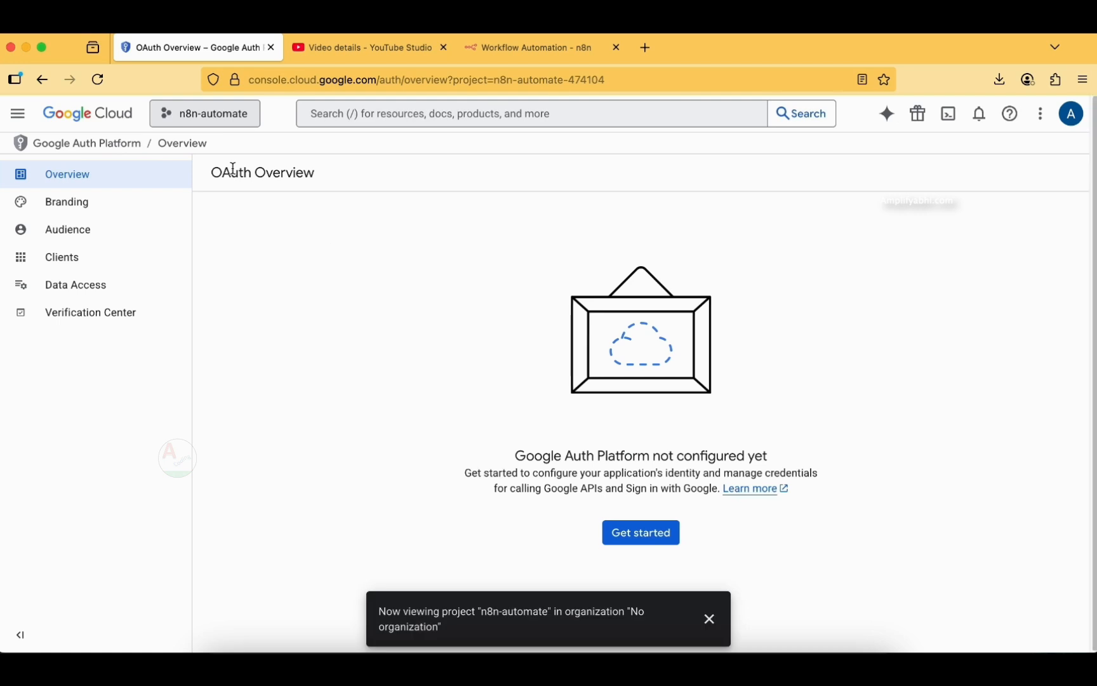
pyautogui.click(446, 112)
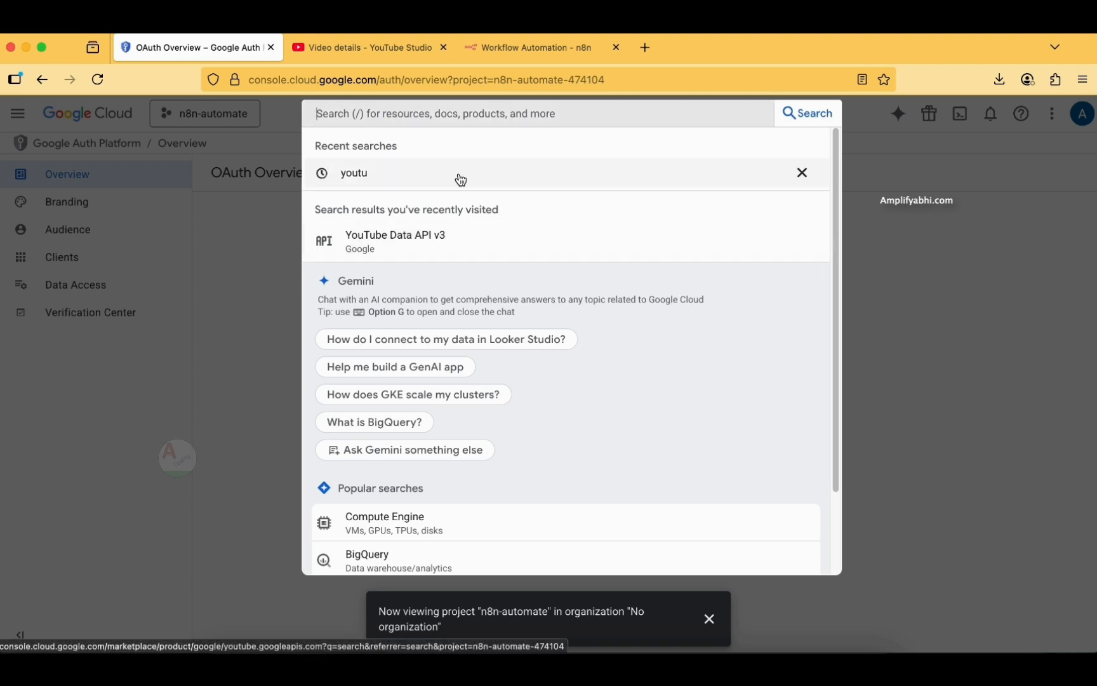
pyautogui.click(402, 239)
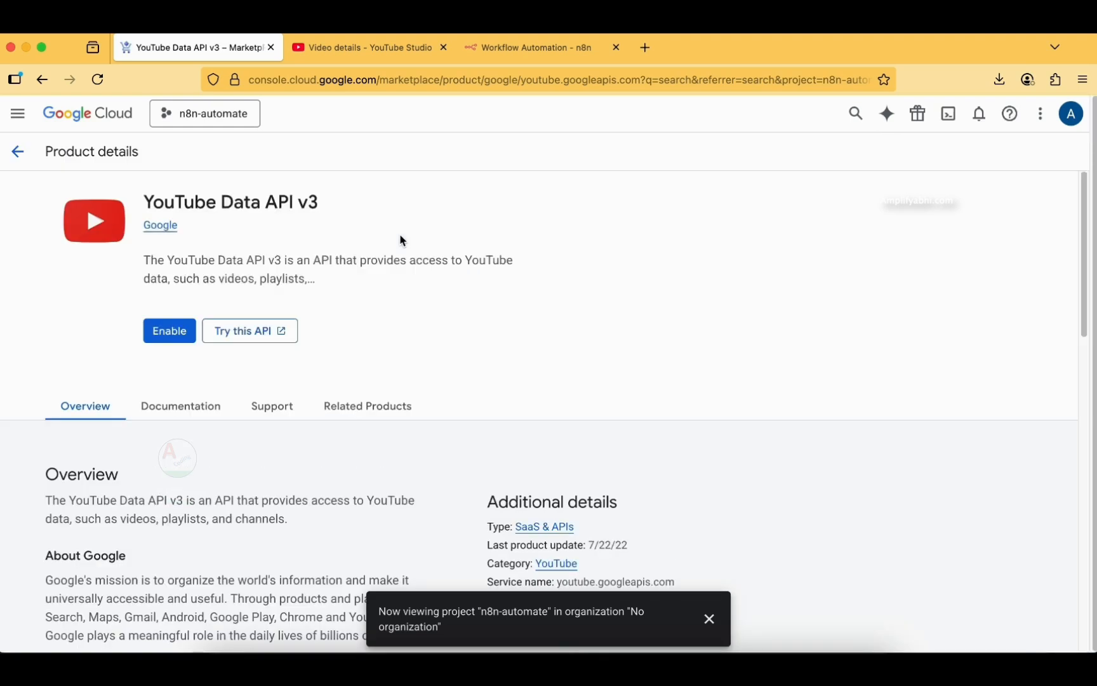
pyautogui.click(174, 332)
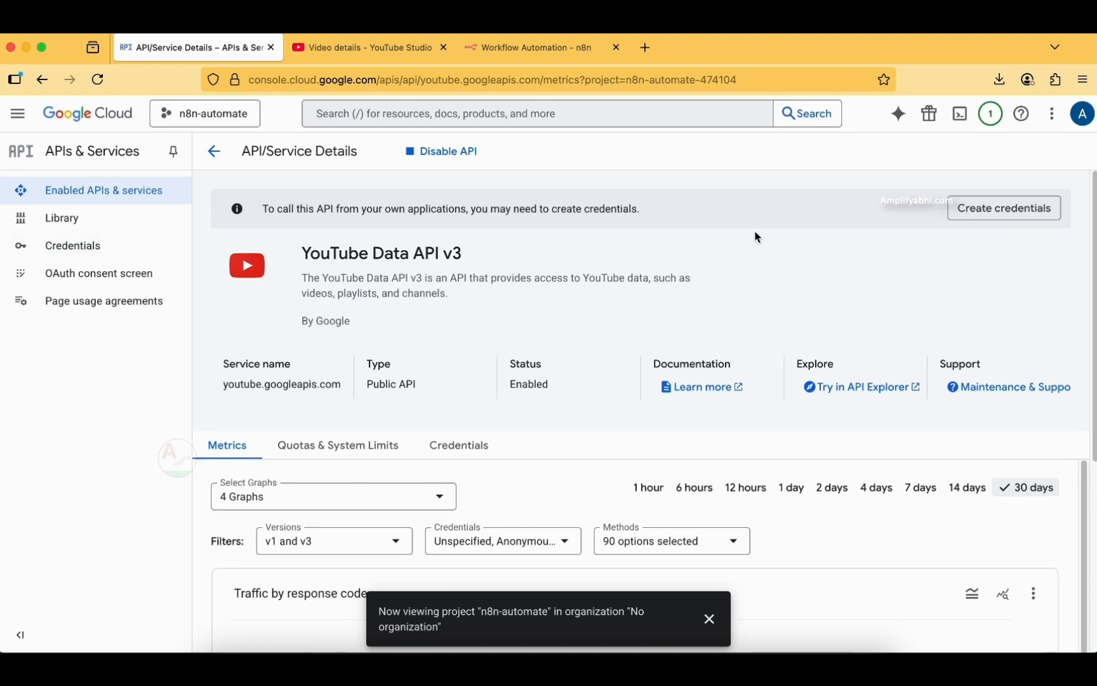
# Step: Start creating credentials for the YouTube Data API v3 with User data as the accessed data type
pyautogui.click(999, 210)
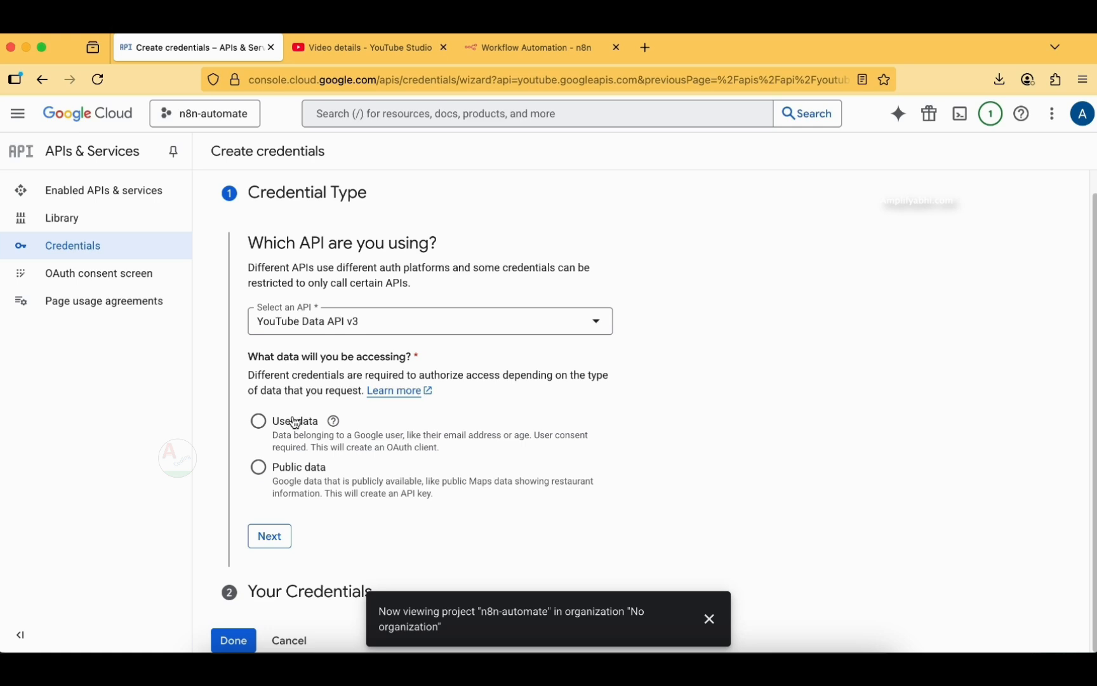
pyautogui.click(296, 423)
pyautogui.click(280, 540)
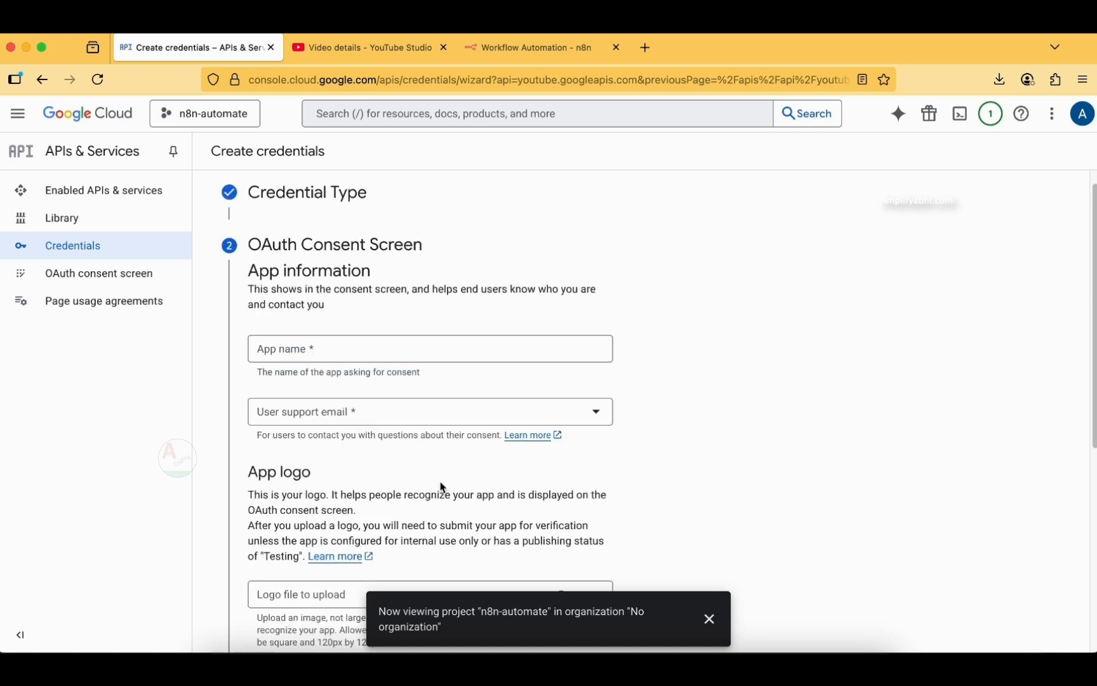
# Step: Enter n8n-youtube as the app name for the OAuth consent screen
pyautogui.click(345, 291)
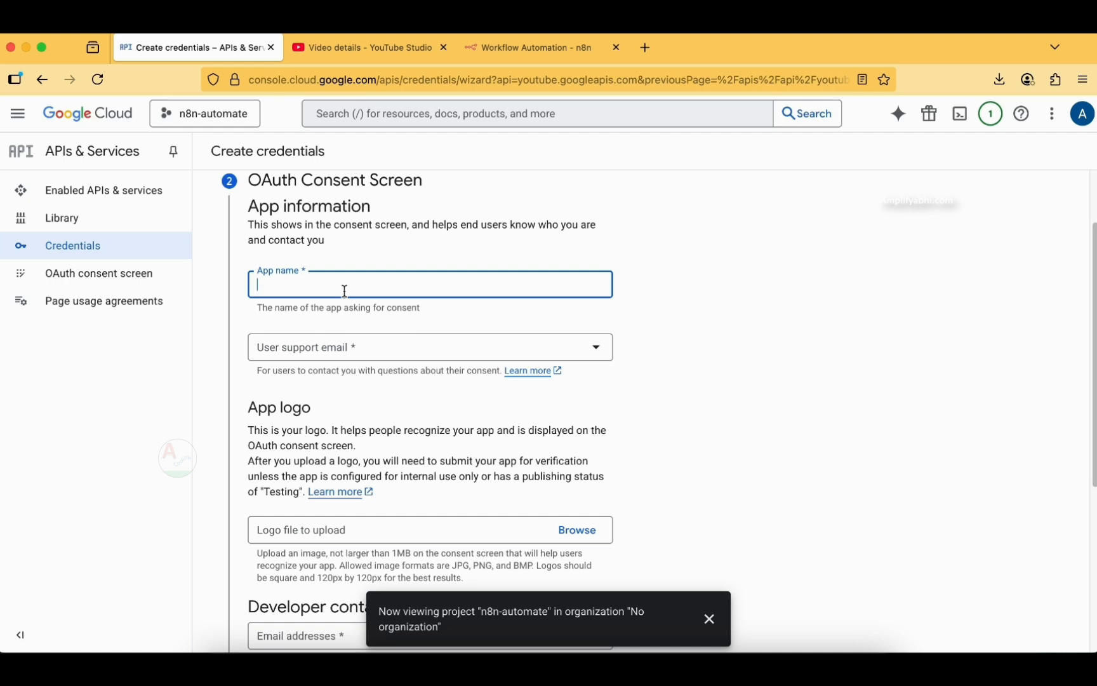
pyautogui.write('n8n-youtube')
pyautogui.click(673, 251)
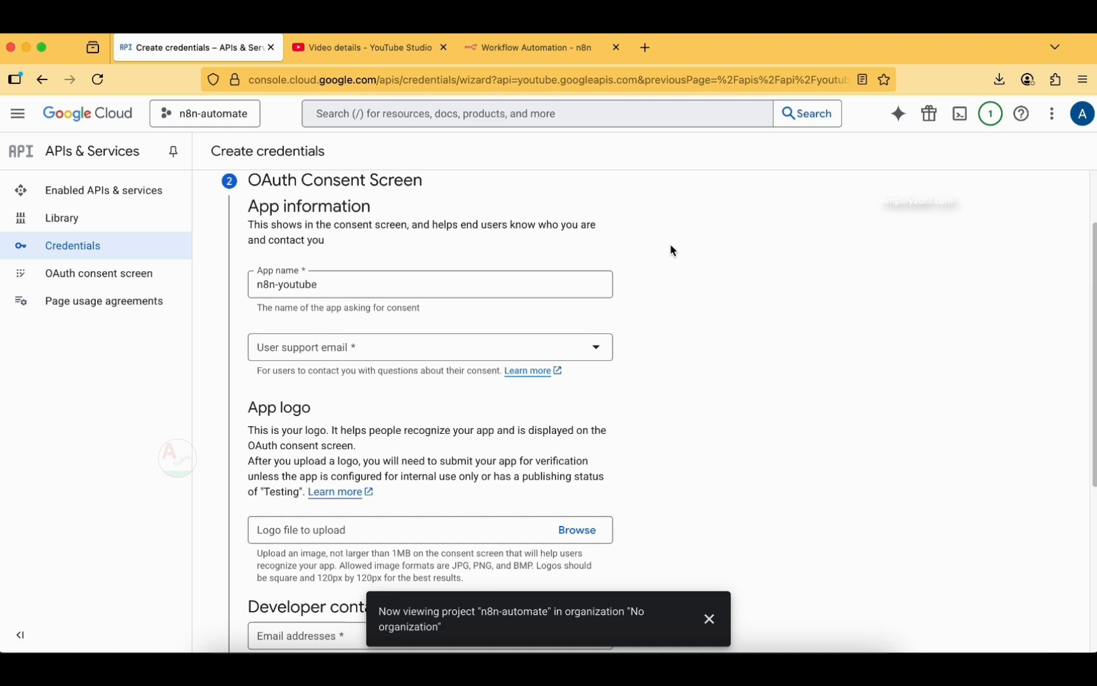
# Step: Review the optional scopes section and save it without adding any scopes
pyautogui.scroll(-15, 486, 456)
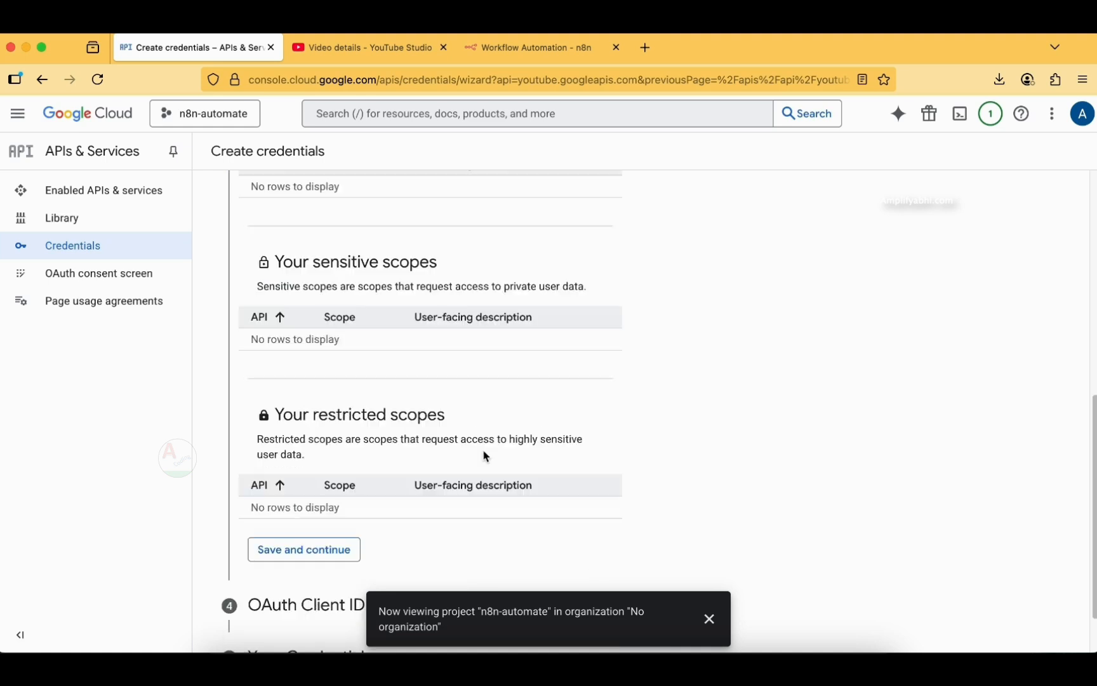
pyautogui.scroll(6, 486, 456)
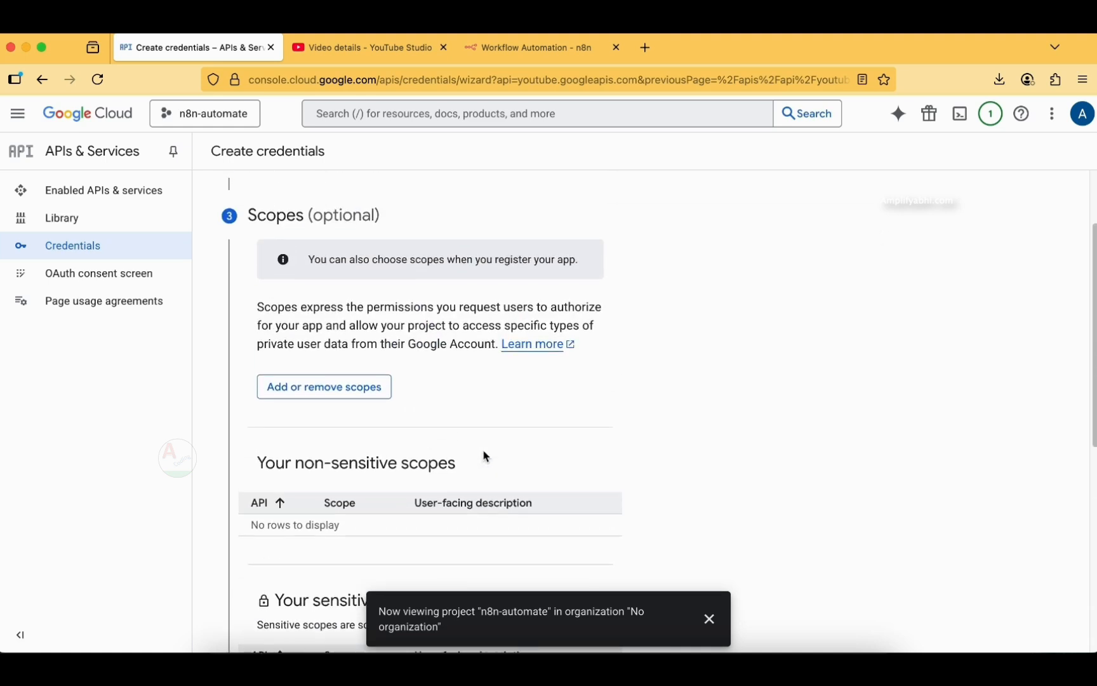
pyautogui.scroll(-1, 486, 456)
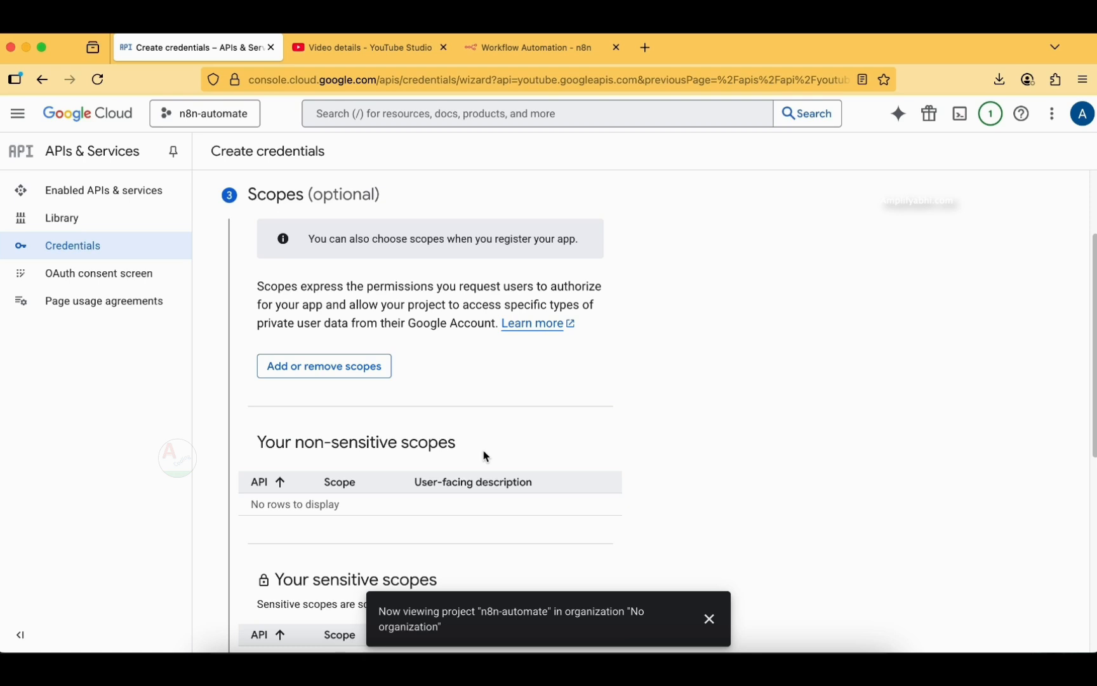
pyautogui.scroll(-8, 658, 402)
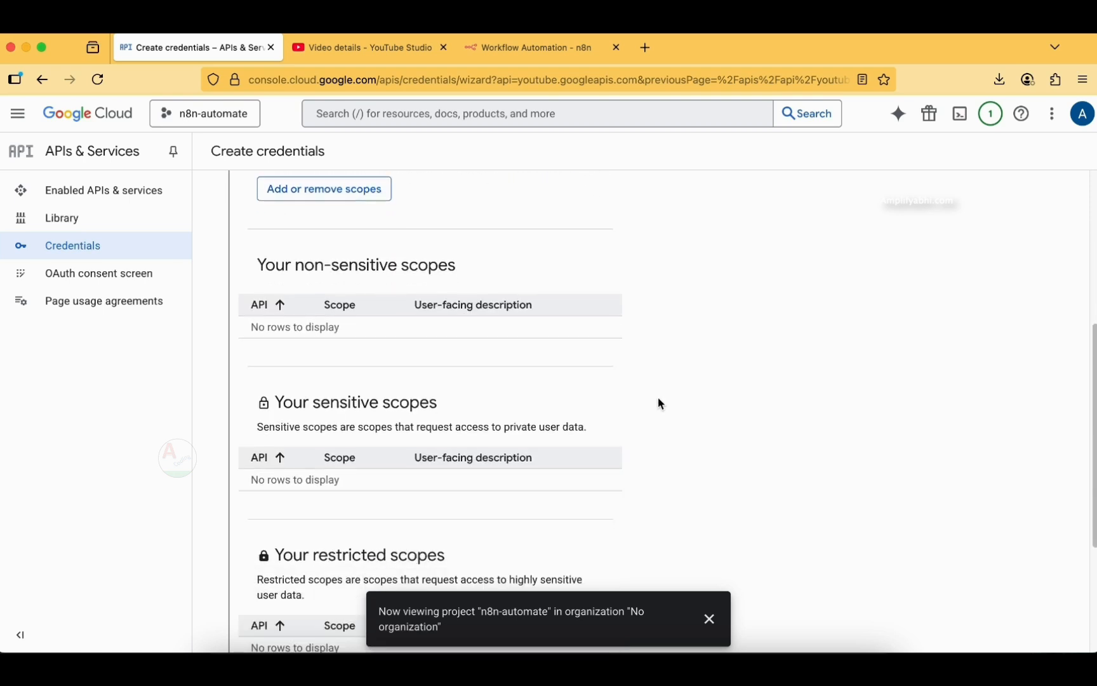
pyautogui.click(337, 482)
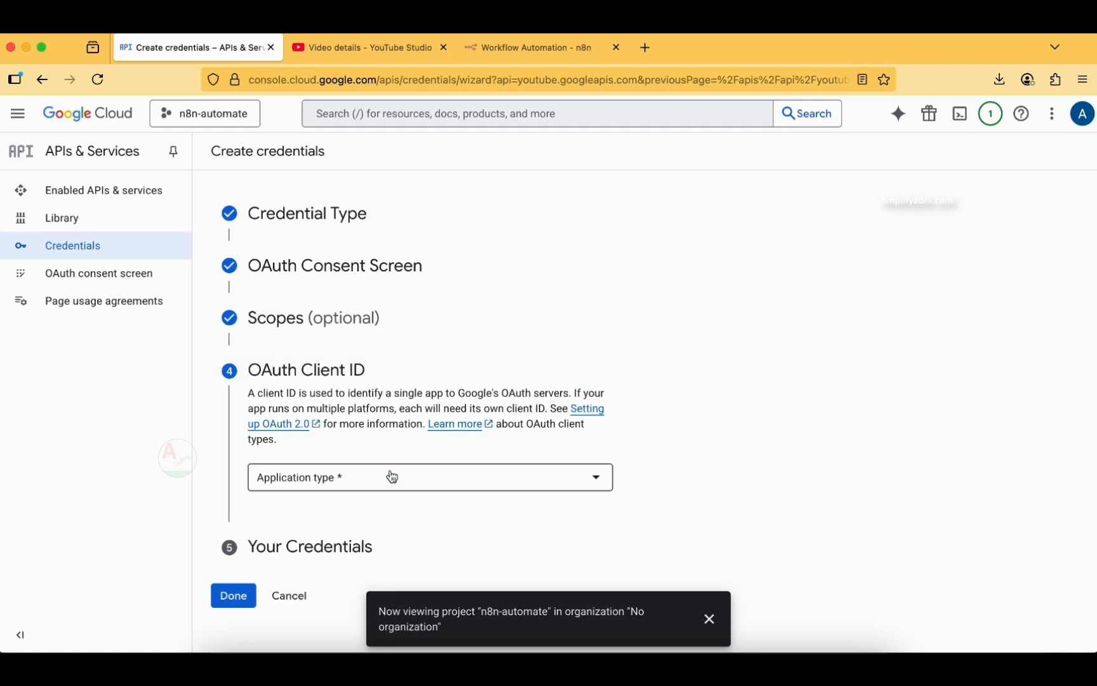
# Step: Set the OAuth client's application type to Web application and name the client "n8n youtube"
pyautogui.click(455, 482)
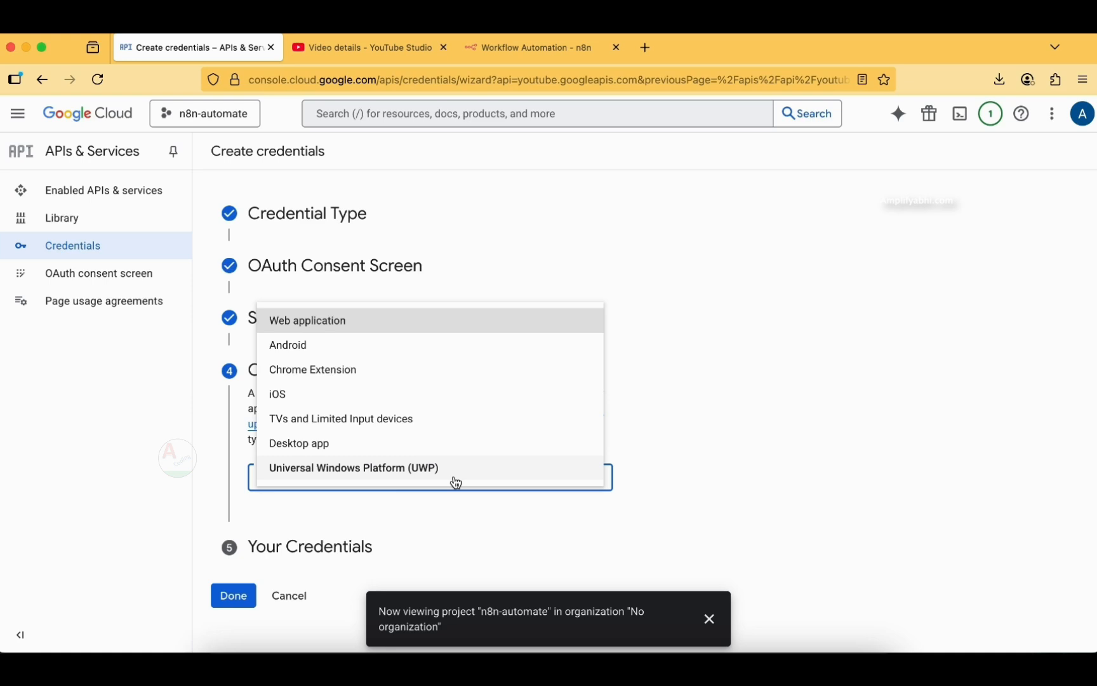
pyautogui.click(426, 334)
pyautogui.click(374, 518)
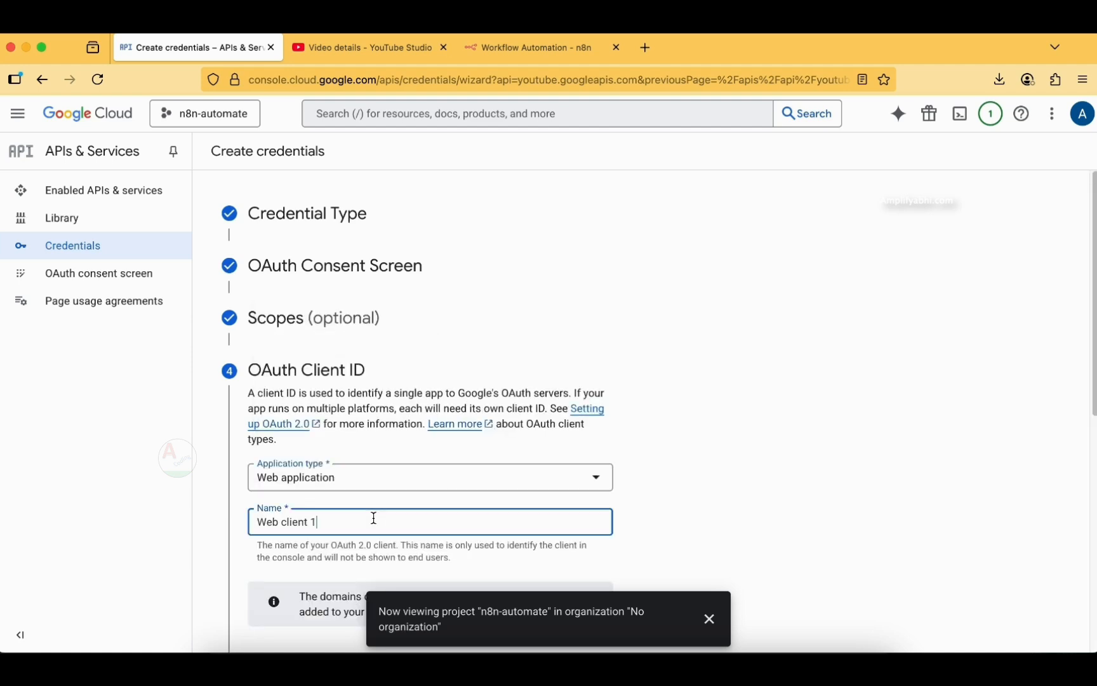
pyautogui.moveTo(363, 521); pyautogui.dragTo(190, 519)
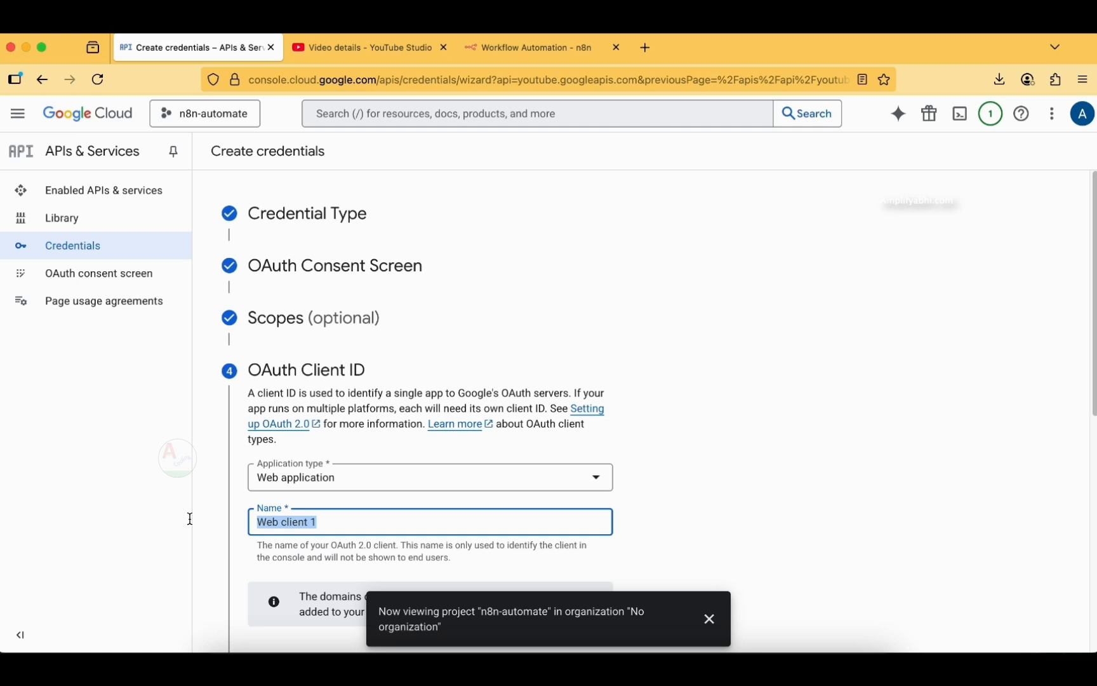
pyautogui.write('n8n youtube')
pyautogui.scroll(-10, 708, 431)
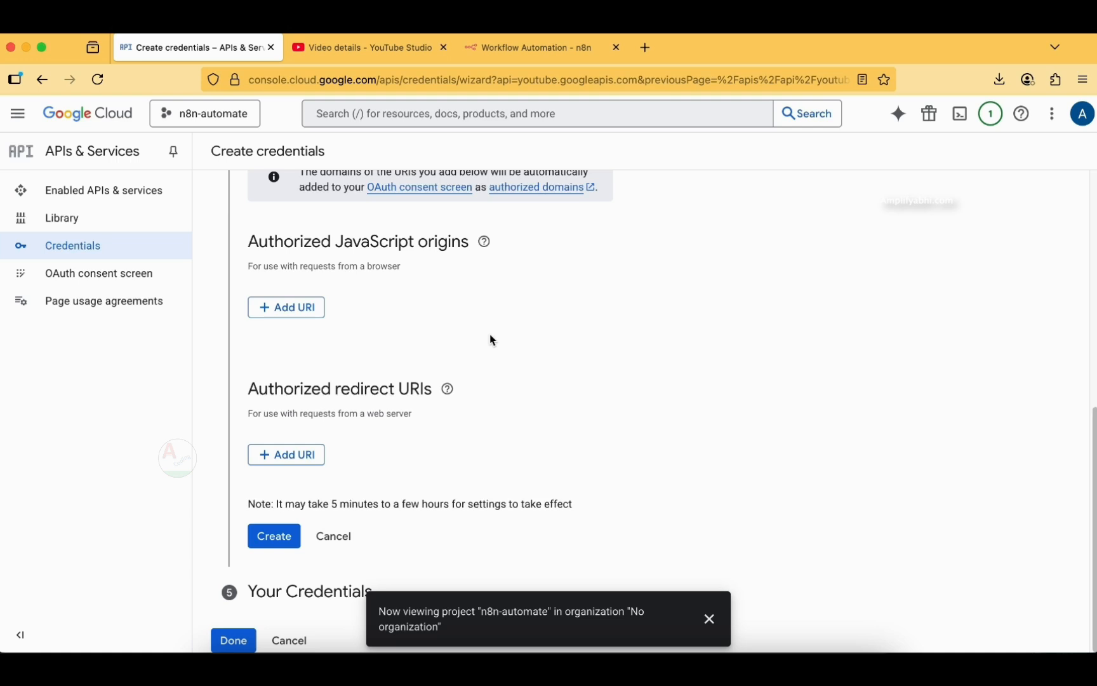
# Step: Check the running n8n container's port mapping in Docker Desktop and return to the empty n8n workflow
pyautogui.click(521, 50)
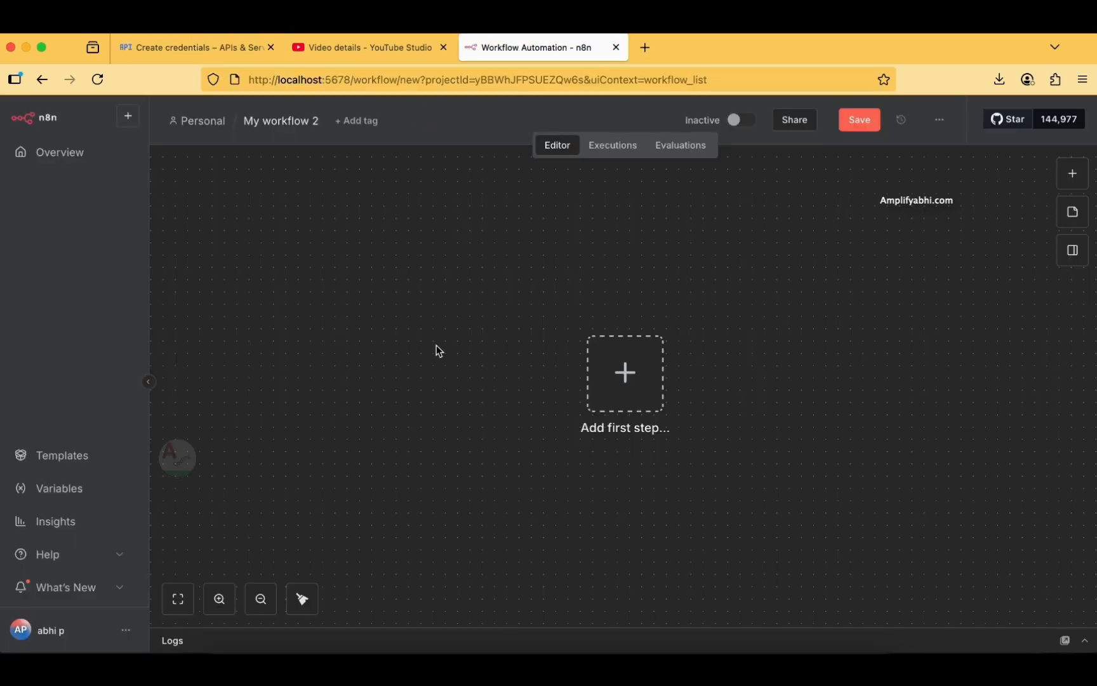
pyautogui.click(709, 664)
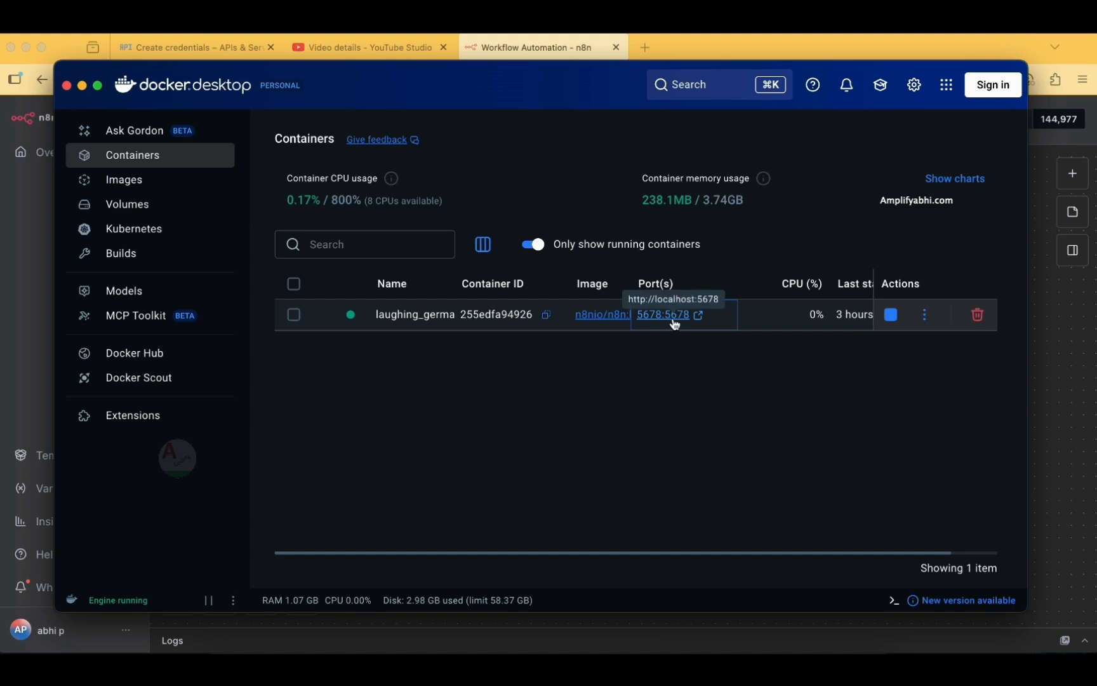
pyautogui.click(561, 49)
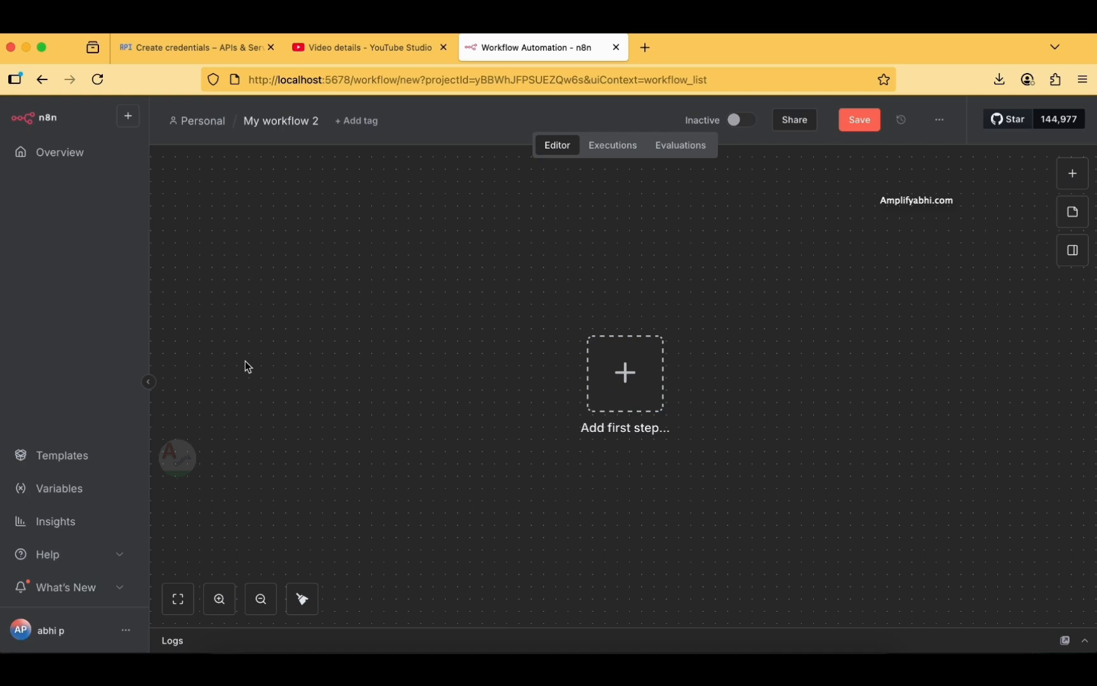
# Step: Add a manual trigger as the workflow's first step and reposition it on the canvas
pyautogui.click(635, 360)
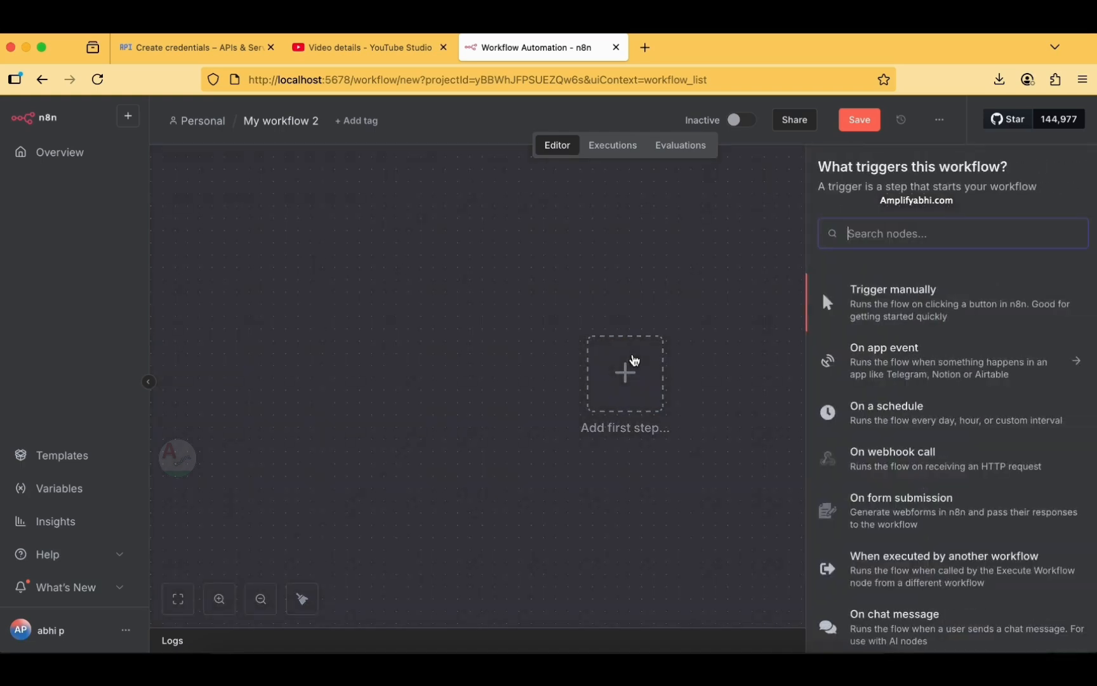
pyautogui.click(921, 297)
pyautogui.moveTo(613, 411); pyautogui.dragTo(348, 405)
# Step: Add a YouTube node with the "Get a video" action after the manual trigger
pyautogui.click(440, 385)
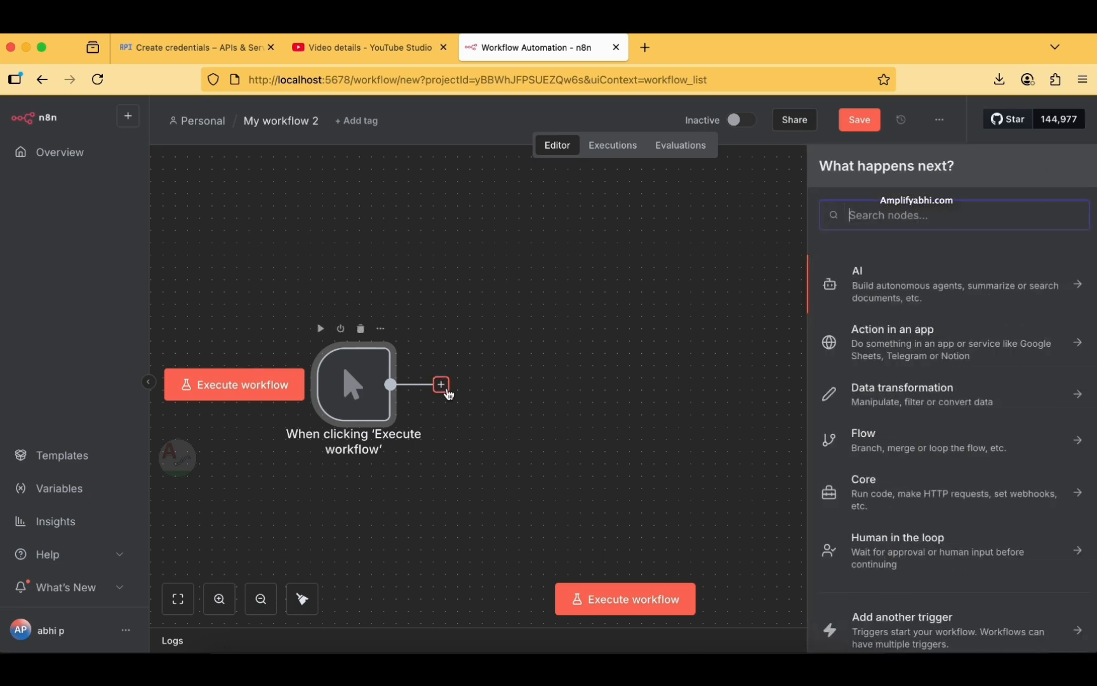
pyautogui.write('yo')
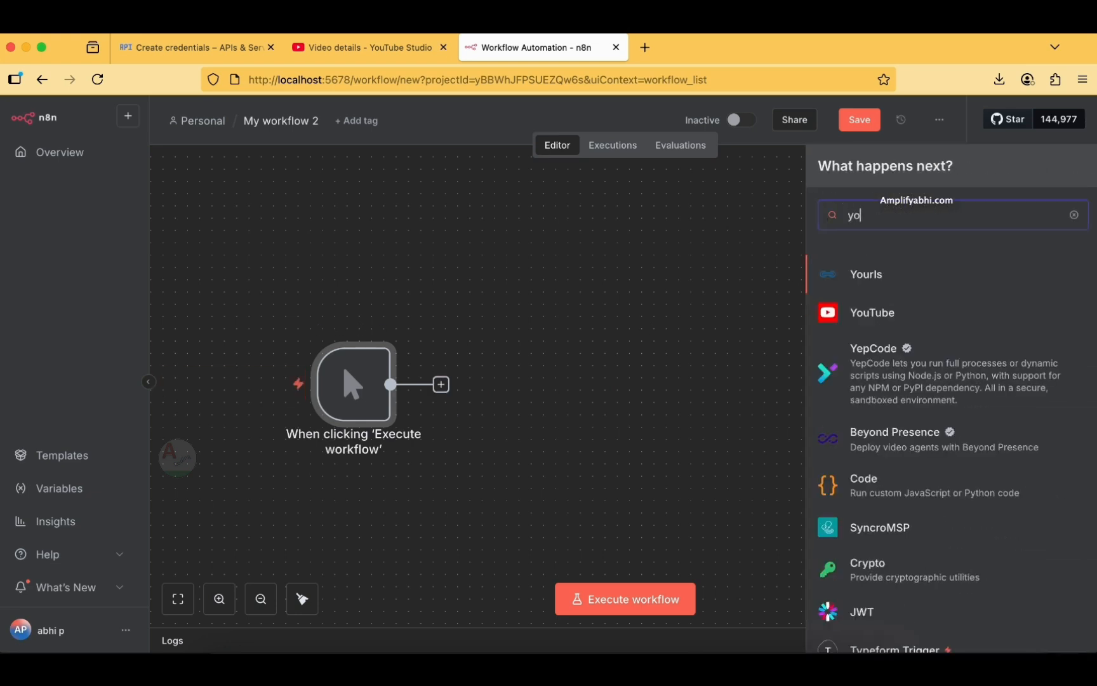
pyautogui.click(880, 320)
pyautogui.scroll(-10, 880, 322)
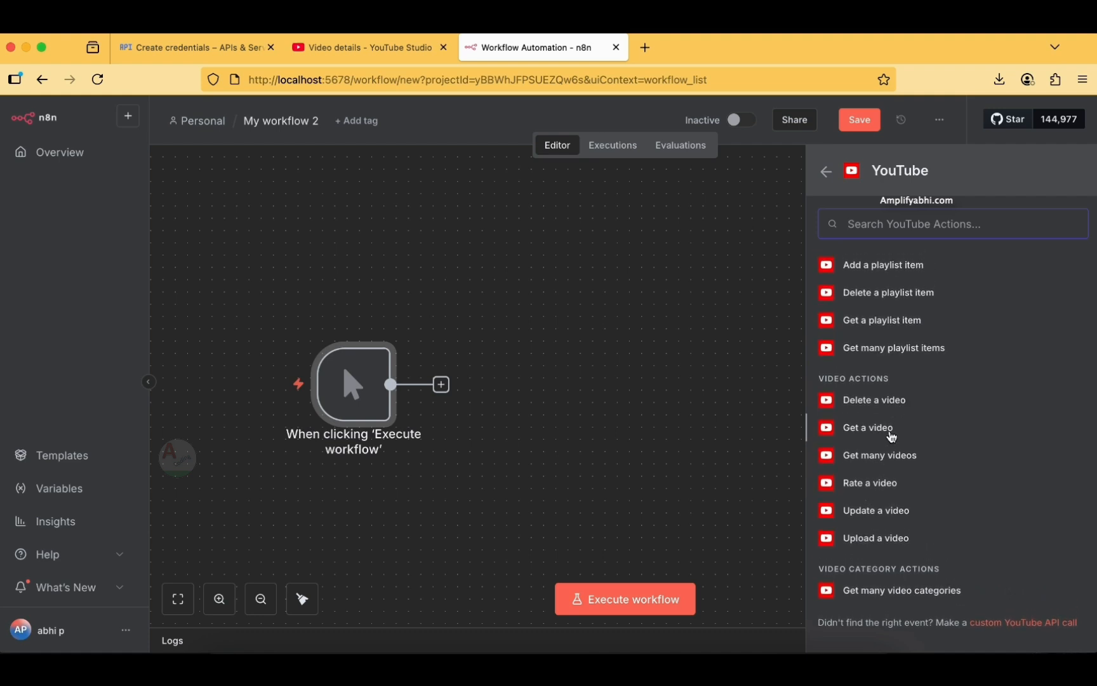
pyautogui.click(870, 427)
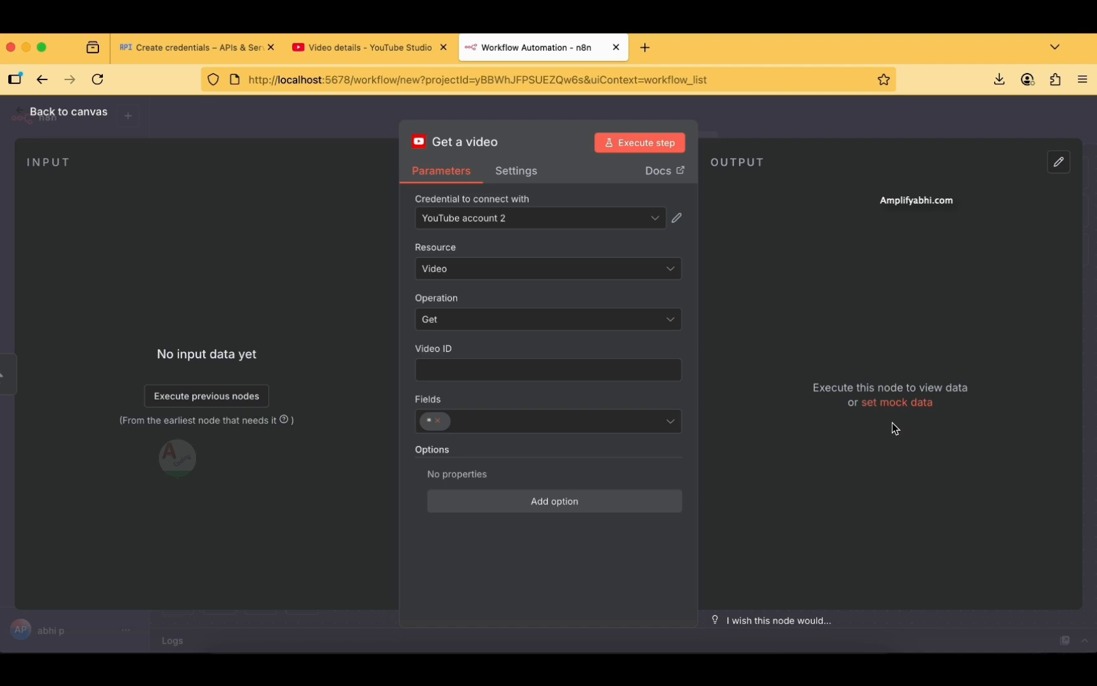
# Step: View the connection details of the YouTube account 2 credential, including its OAuth redirect URL, and close them
pyautogui.click(660, 223)
pyautogui.click(678, 220)
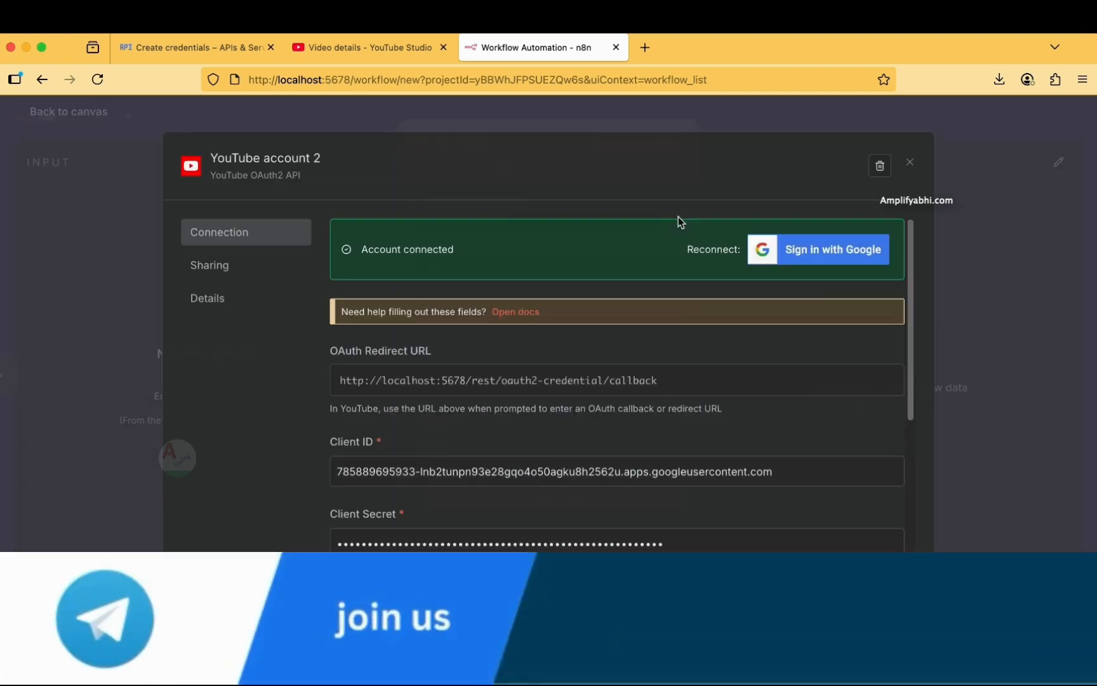
pyautogui.click(910, 161)
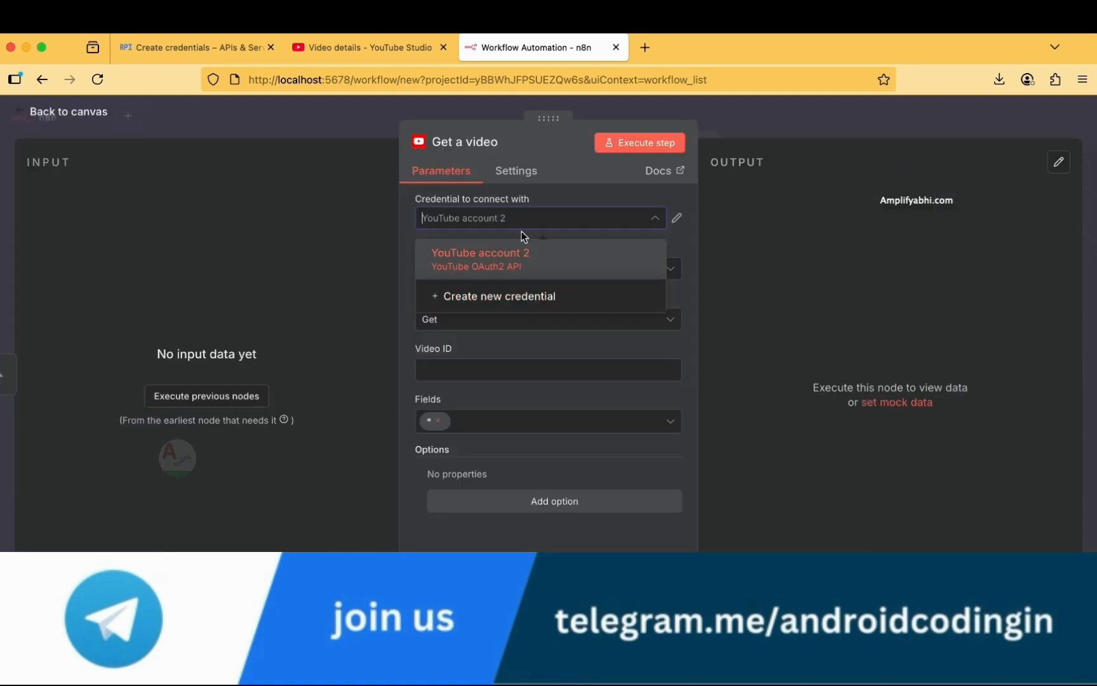
# Step: Create a new YouTube OAuth2 credential for the "Get a video" node, copy its OAuth redirect URL and switch to Google Cloud
pyautogui.click(512, 294)
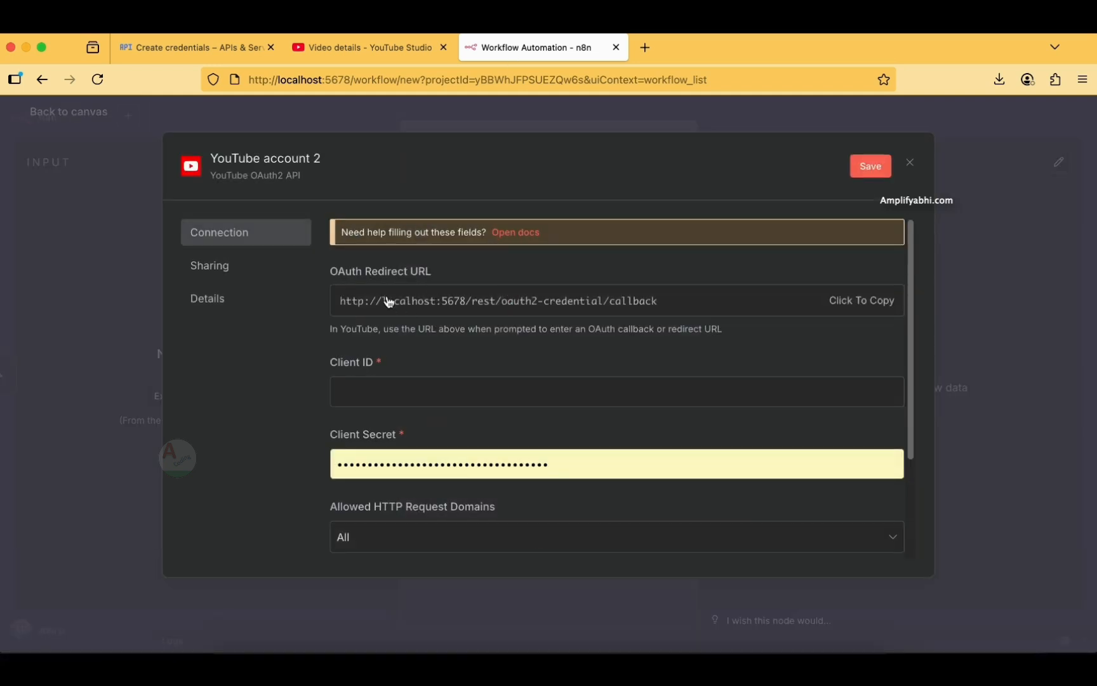
pyautogui.click(872, 303)
pyautogui.click(204, 54)
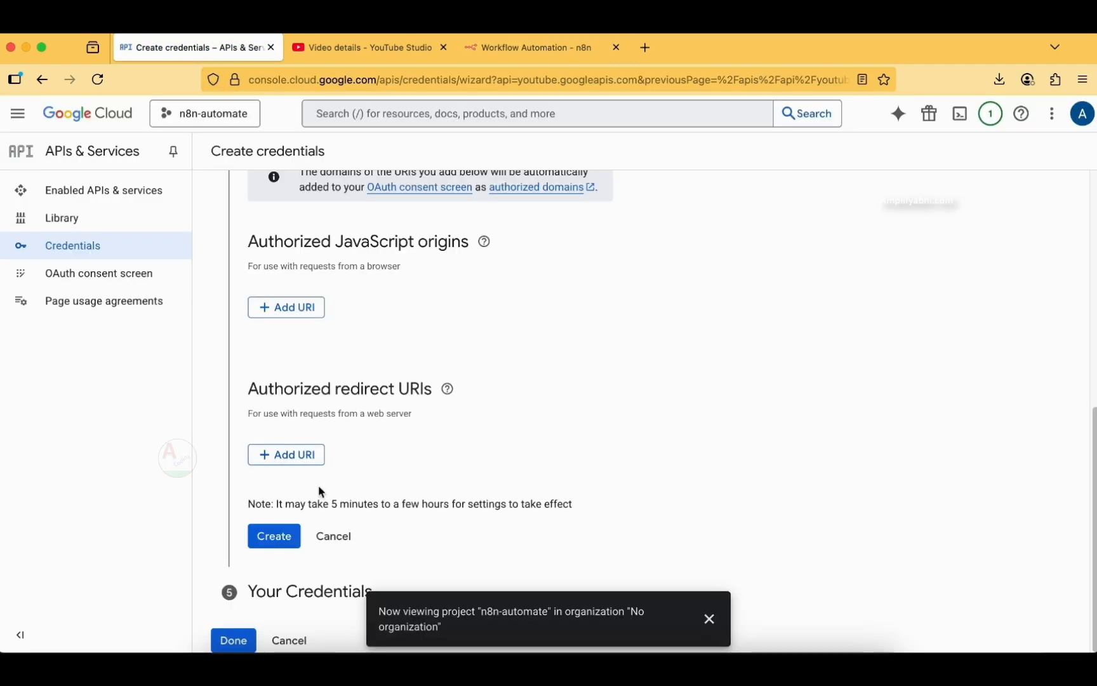
# Step: Add the copied n8n callback URL as an authorized redirect URI, create the OAuth client and finish the credentials wizard
pyautogui.click(303, 455)
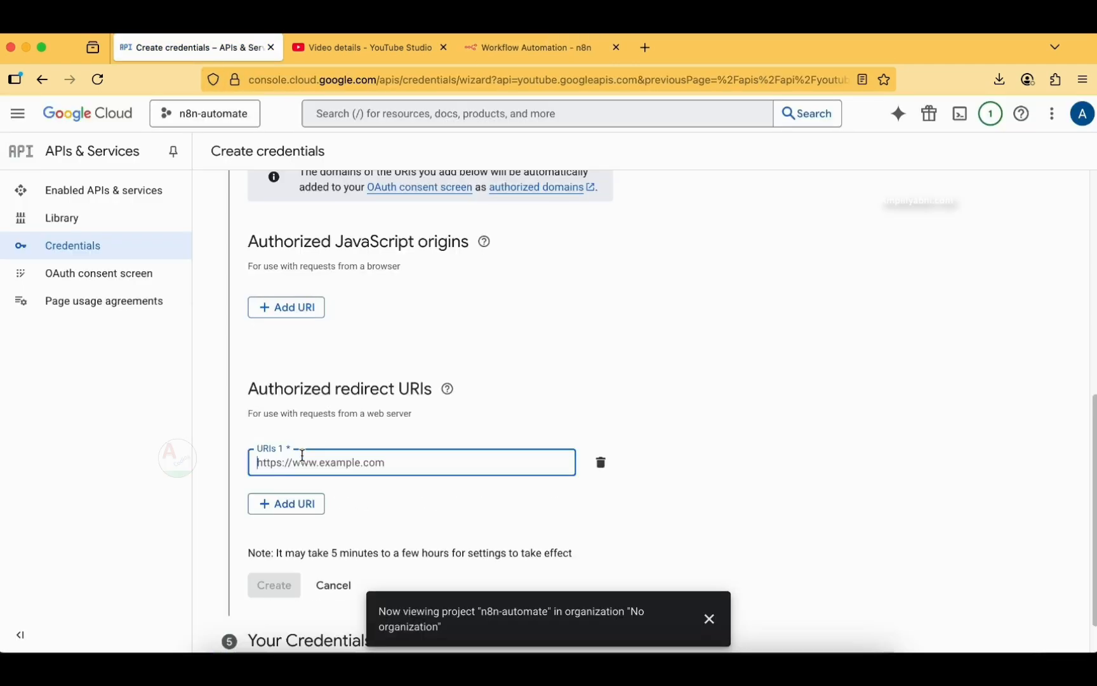
pyautogui.press('cmd+v')
pyautogui.click(274, 585)
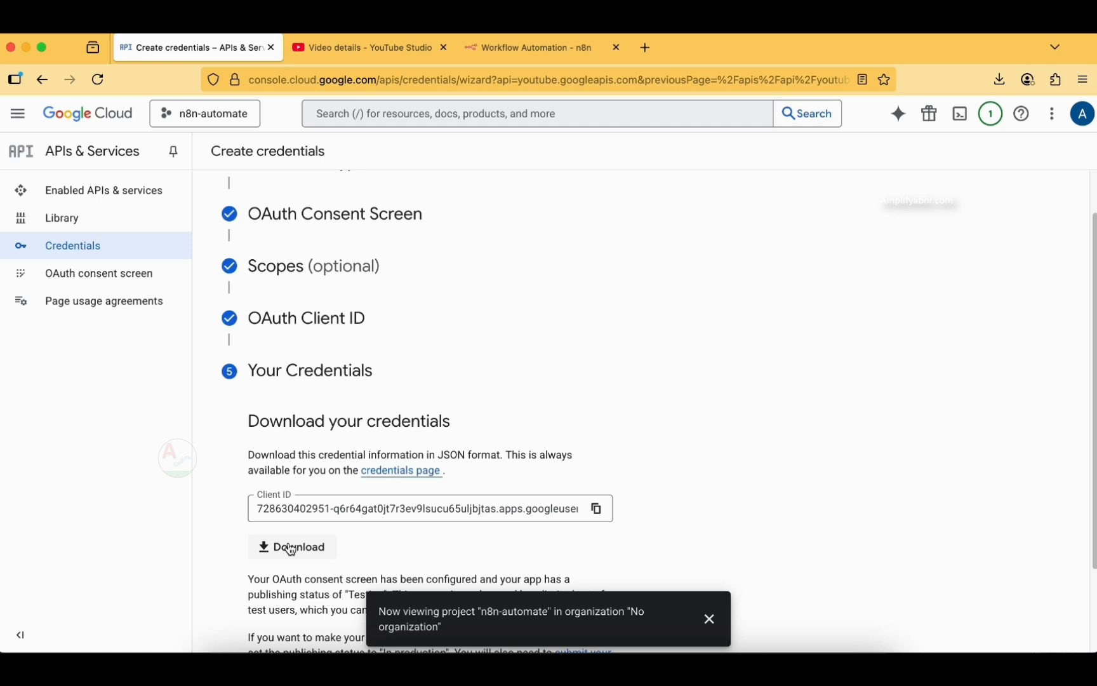
pyautogui.scroll(-3, 291, 550)
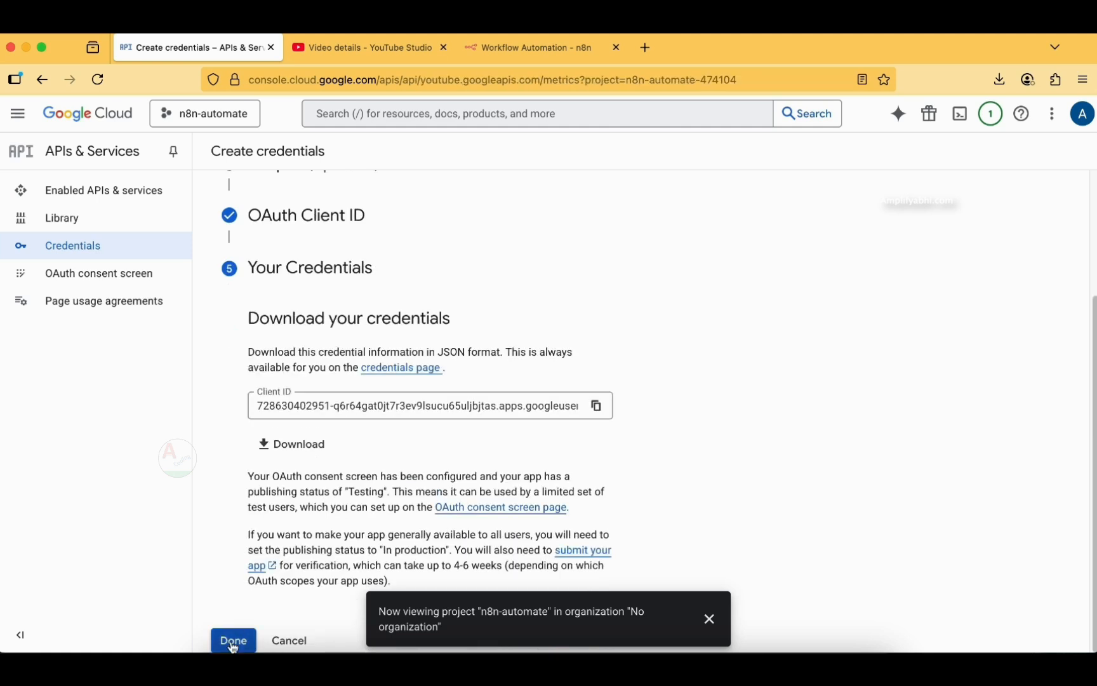
pyautogui.click(234, 643)
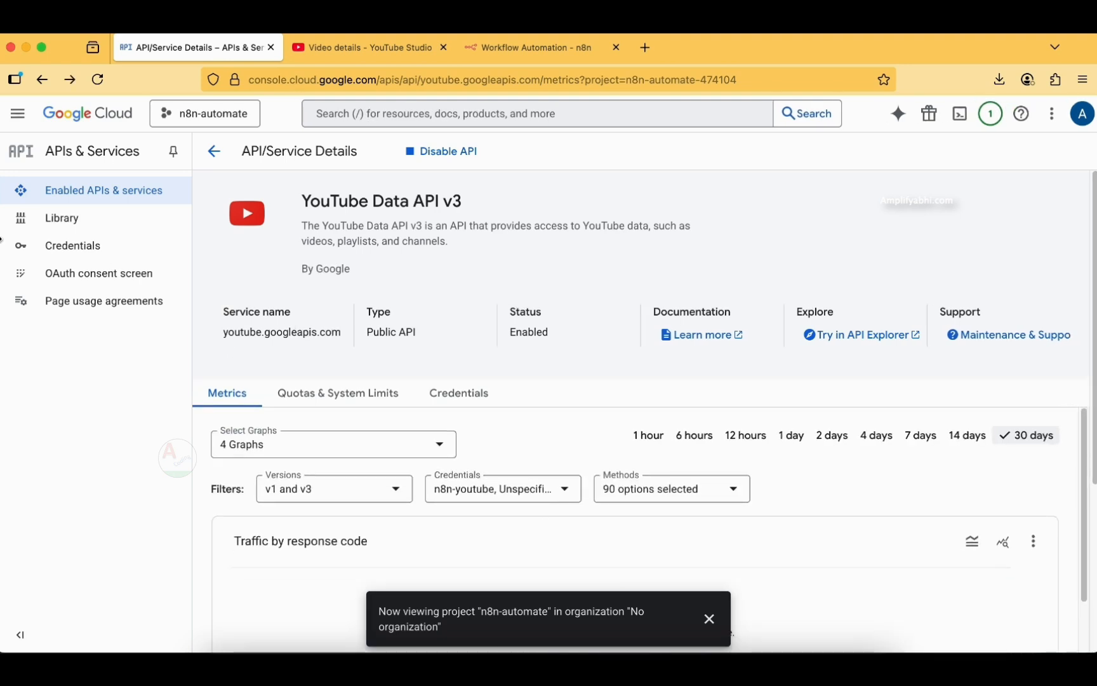
# Step: Open the n8n-youtube OAuth client in Google Cloud and enter its client ID in the new n8n YouTube credential
pyautogui.click(70, 246)
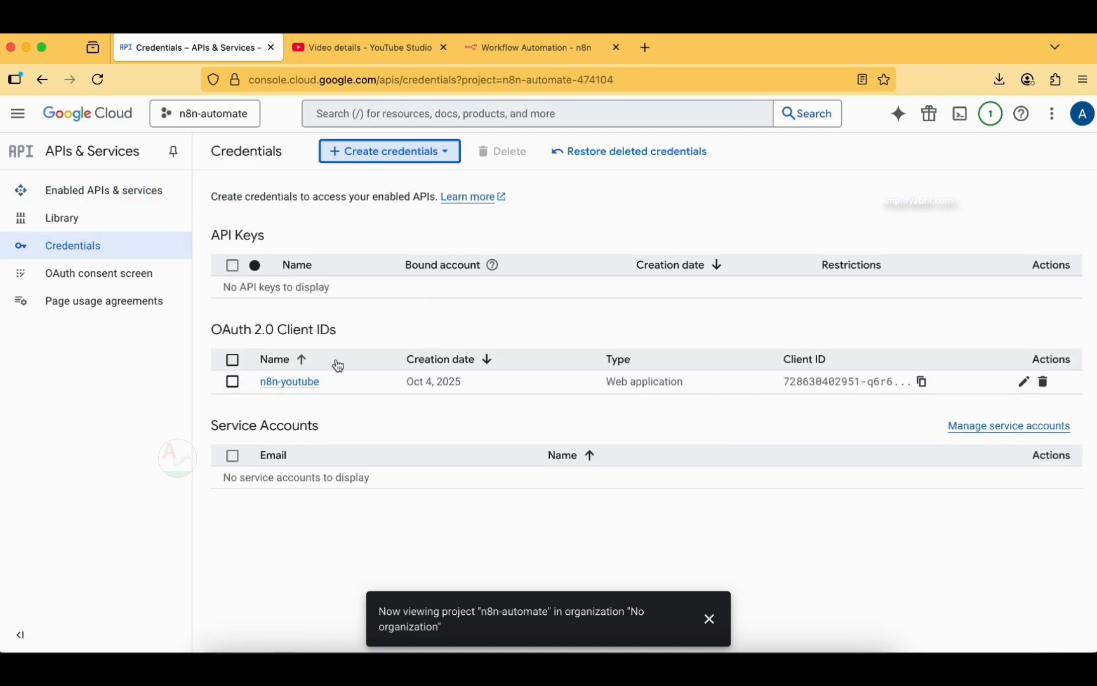
pyautogui.click(292, 383)
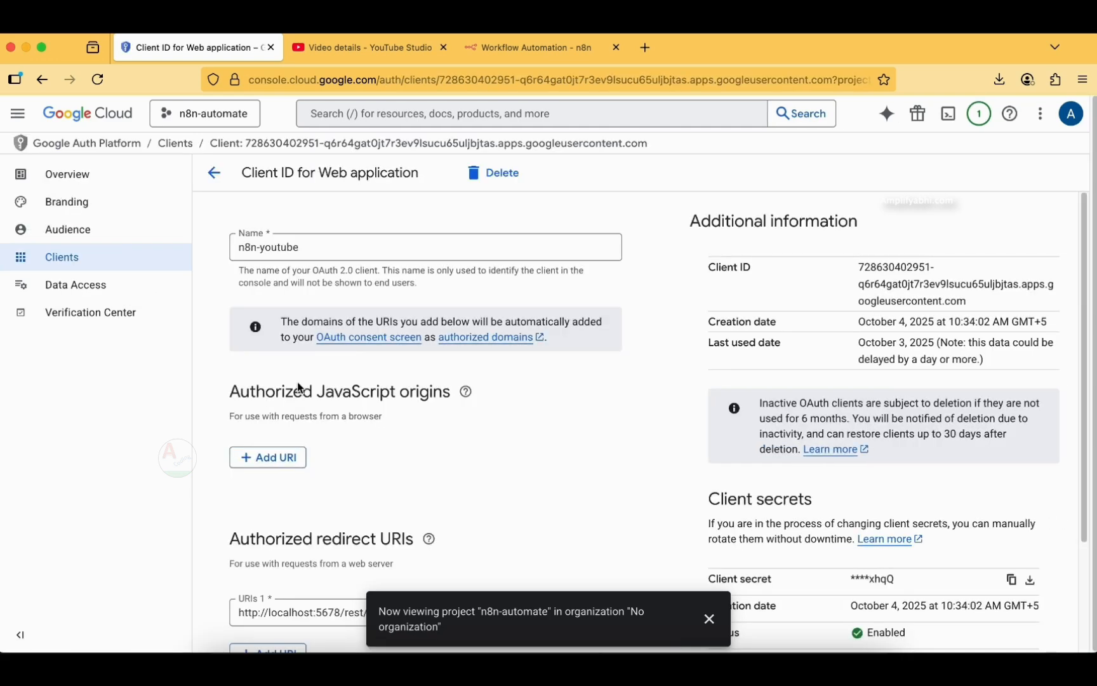
pyautogui.click(548, 54)
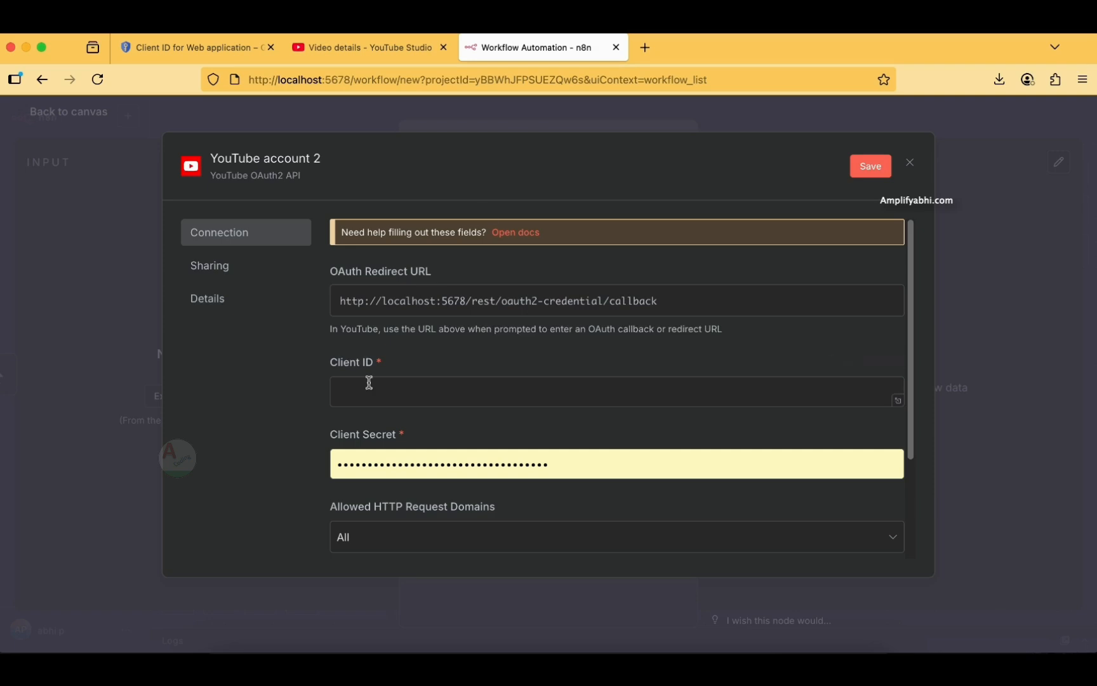
pyautogui.press('super+v')
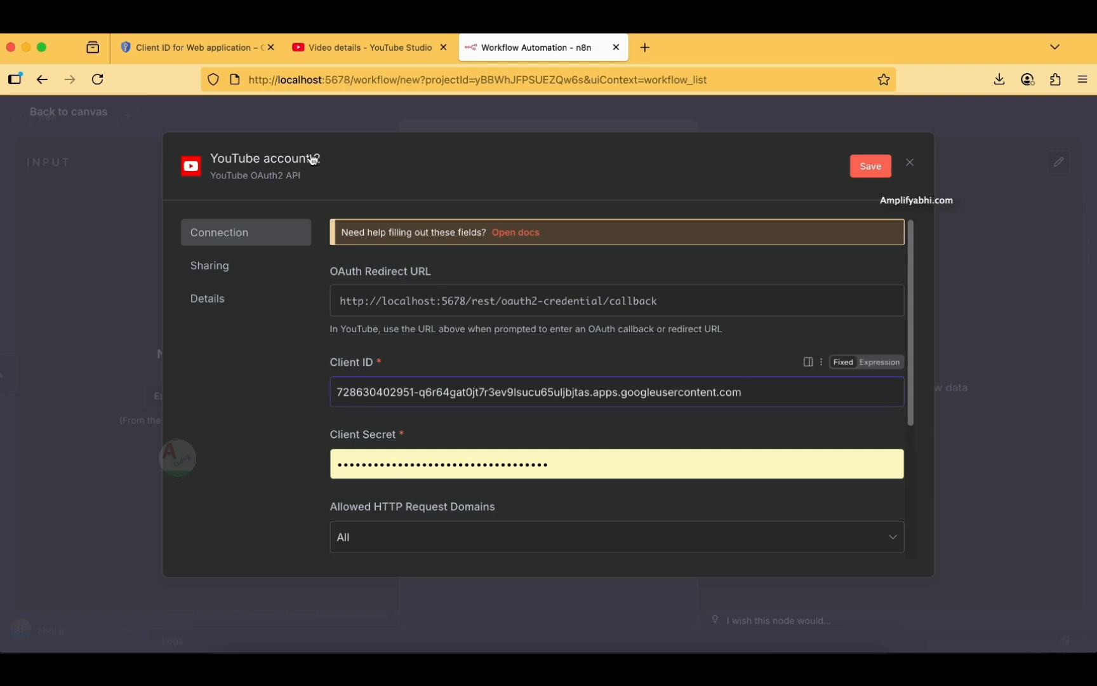
# Step: Copy the client secret of the n8n-youtube OAuth client in Google Cloud
pyautogui.click(223, 46)
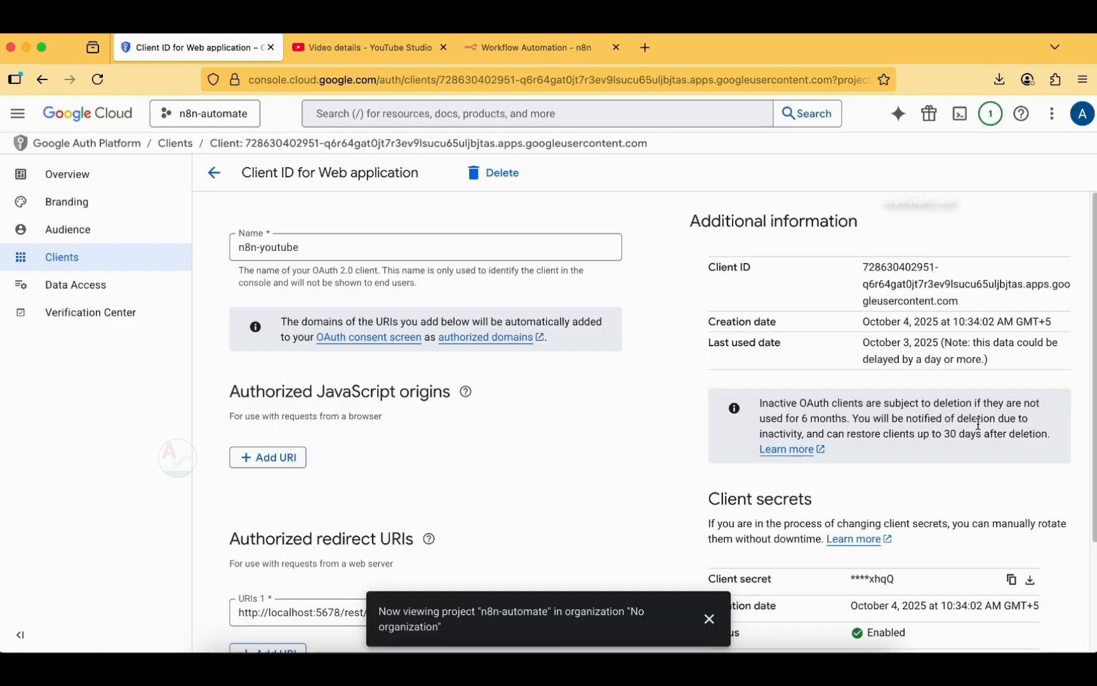
pyautogui.click(1014, 579)
pyautogui.scroll(-2, 1014, 579)
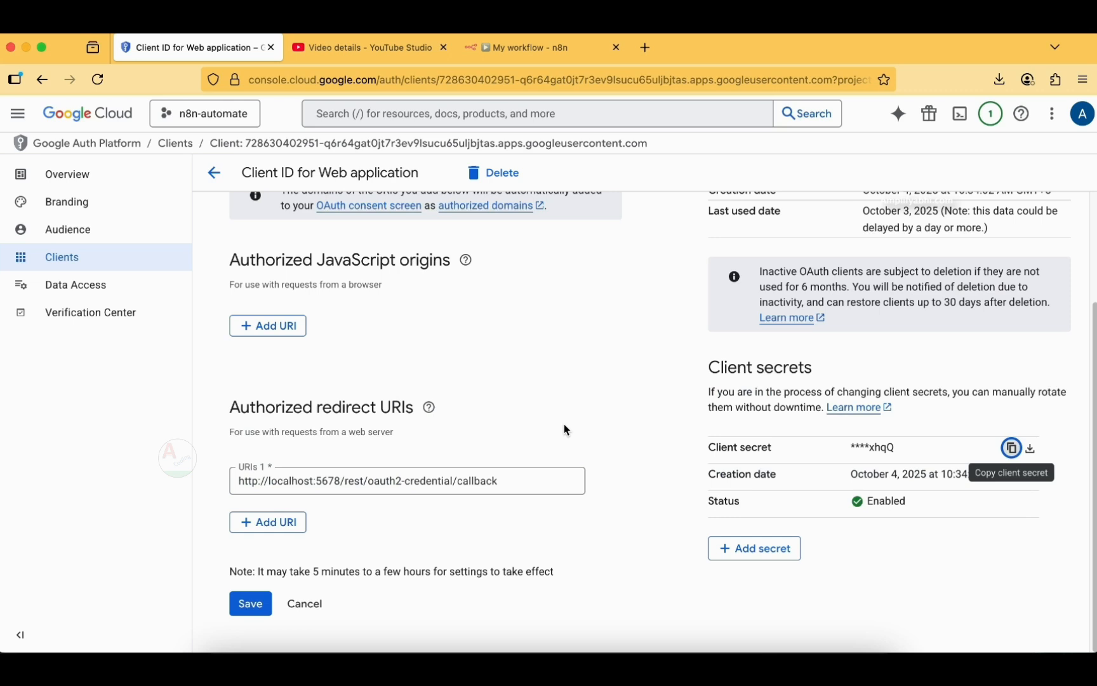
# Step: In n8n, open the YouTube account 2 credential from the "Update a video" node and review its connection fields
pyautogui.click(549, 52)
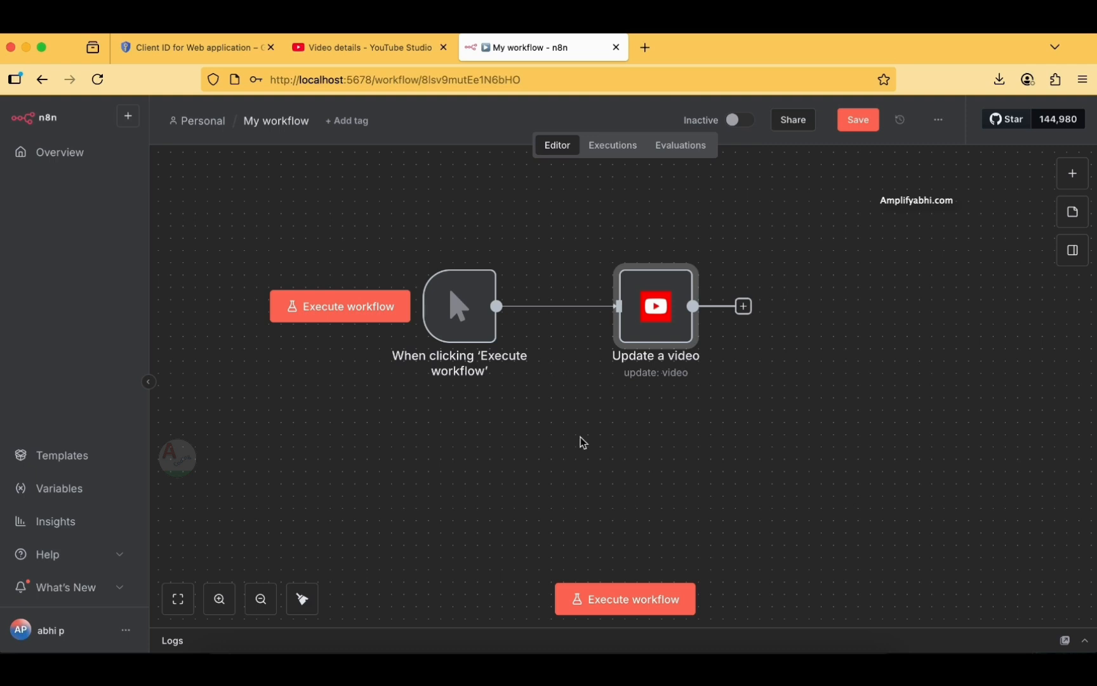
pyautogui.doubleClick(662, 321)
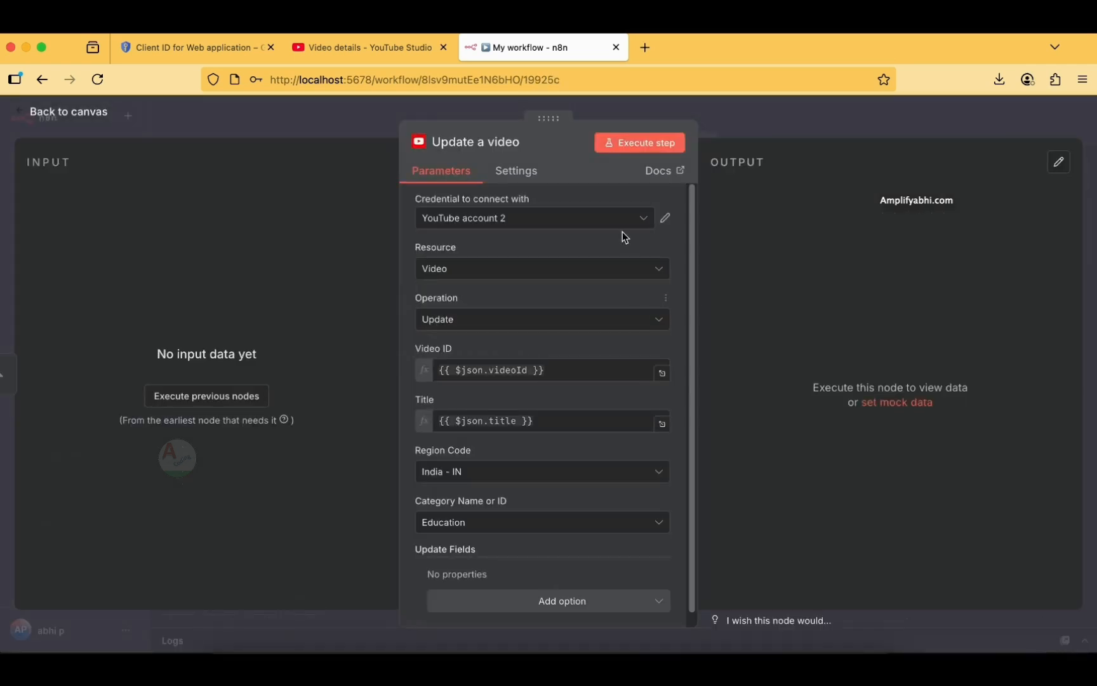
pyautogui.click(665, 217)
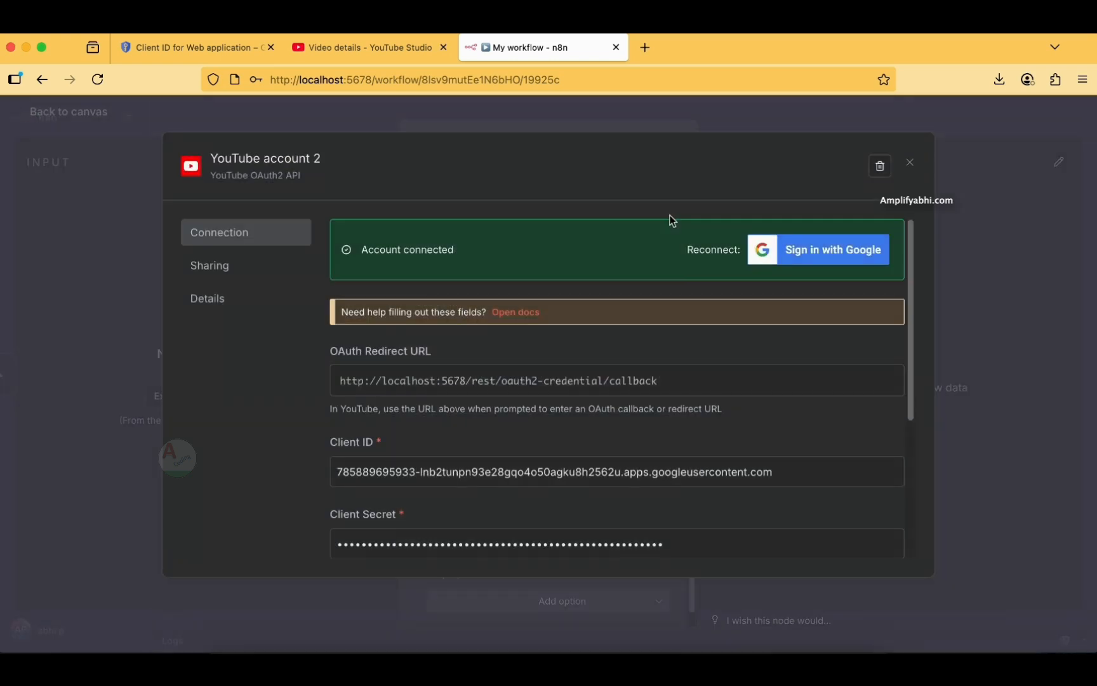
pyautogui.scroll(-2, 561, 415)
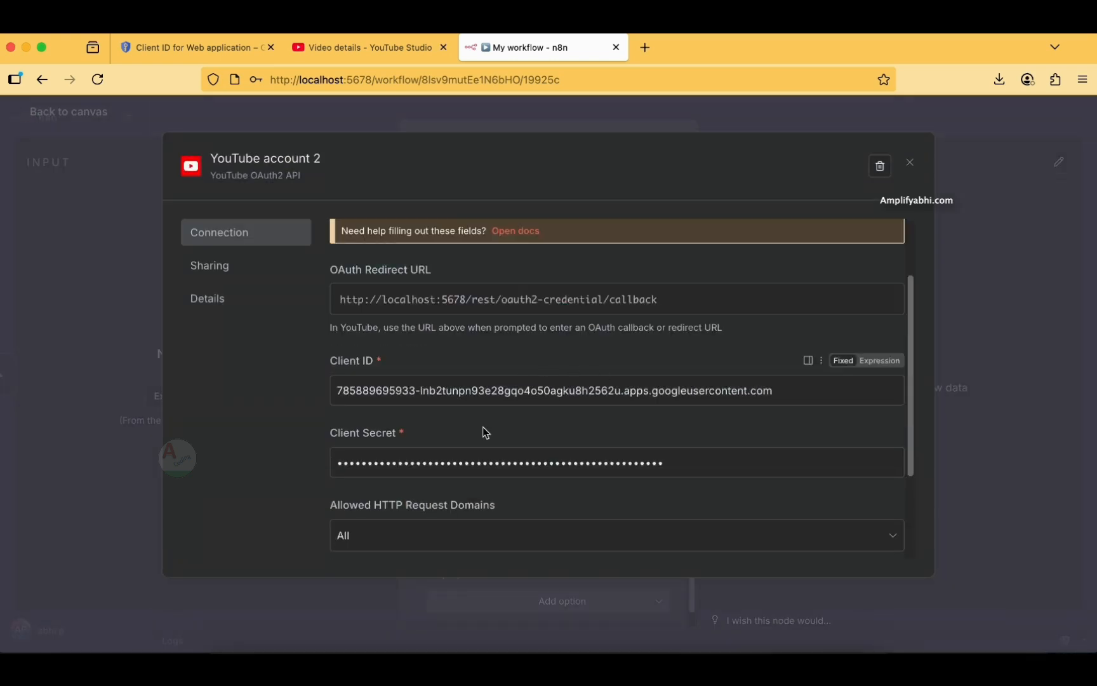
pyautogui.scroll(2, 604, 329)
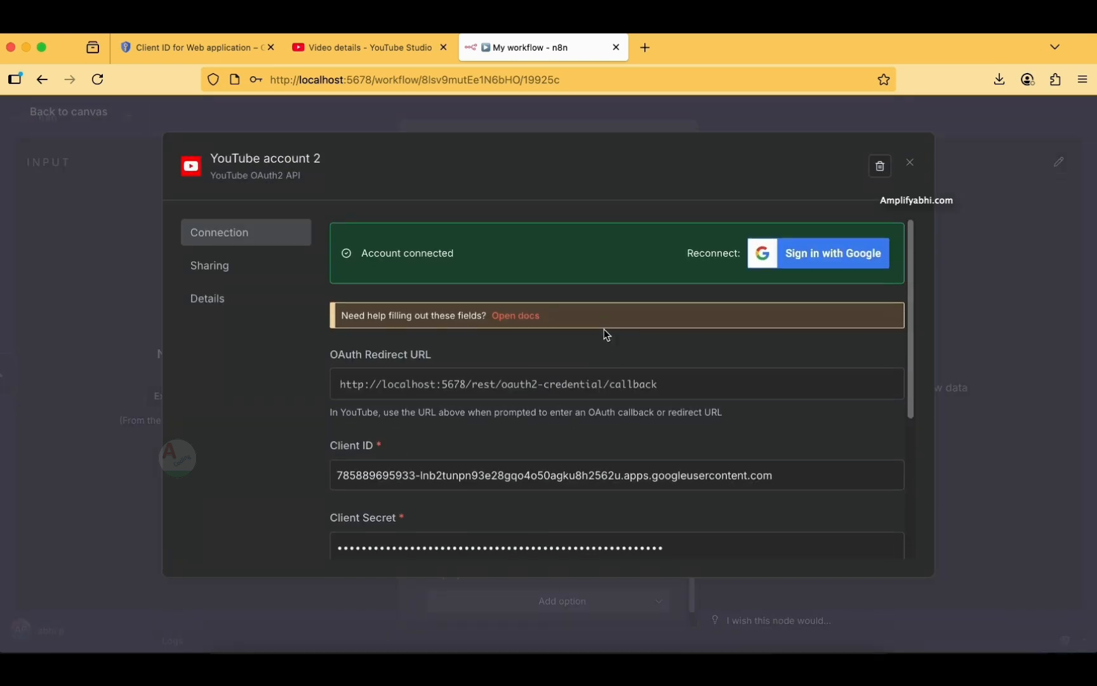
# Step: Reconnect the YouTube credential through Google sign-in with the AndroidCoding.in brand account, grant n8n access and close the credential
pyautogui.click(801, 253)
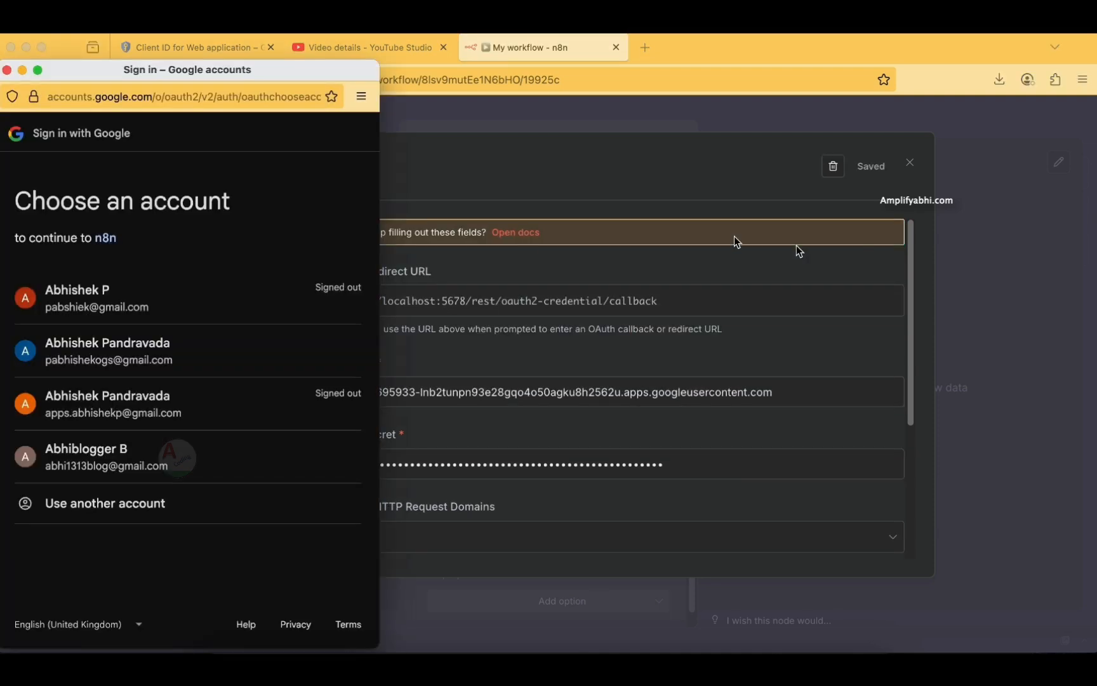
pyautogui.click(97, 354)
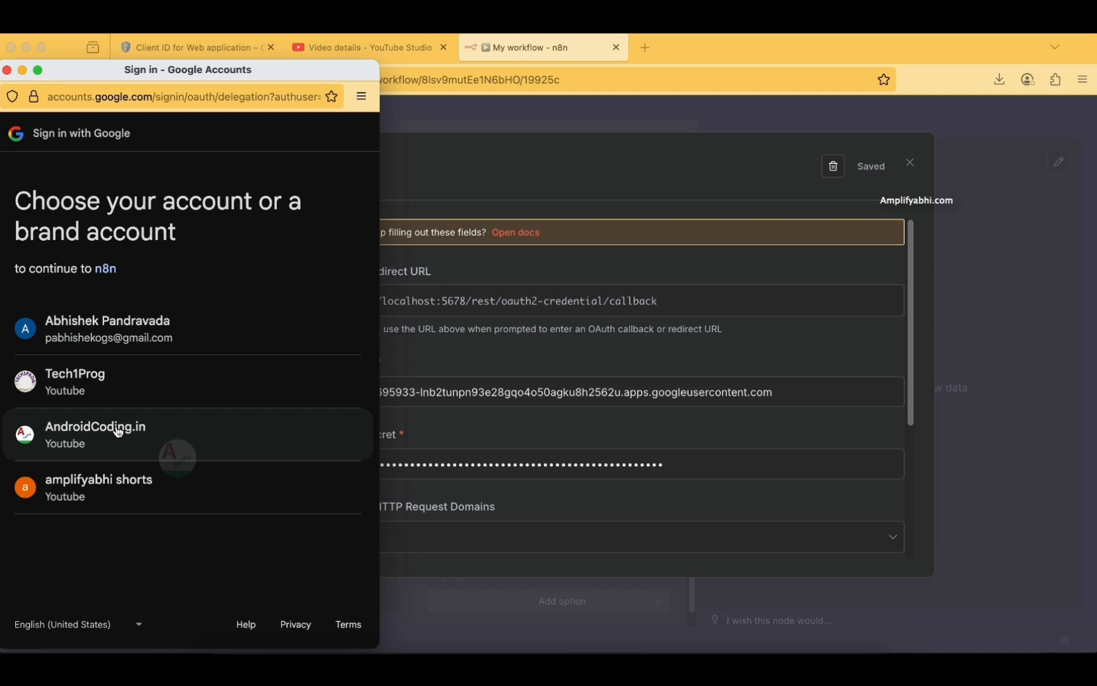
pyautogui.click(118, 432)
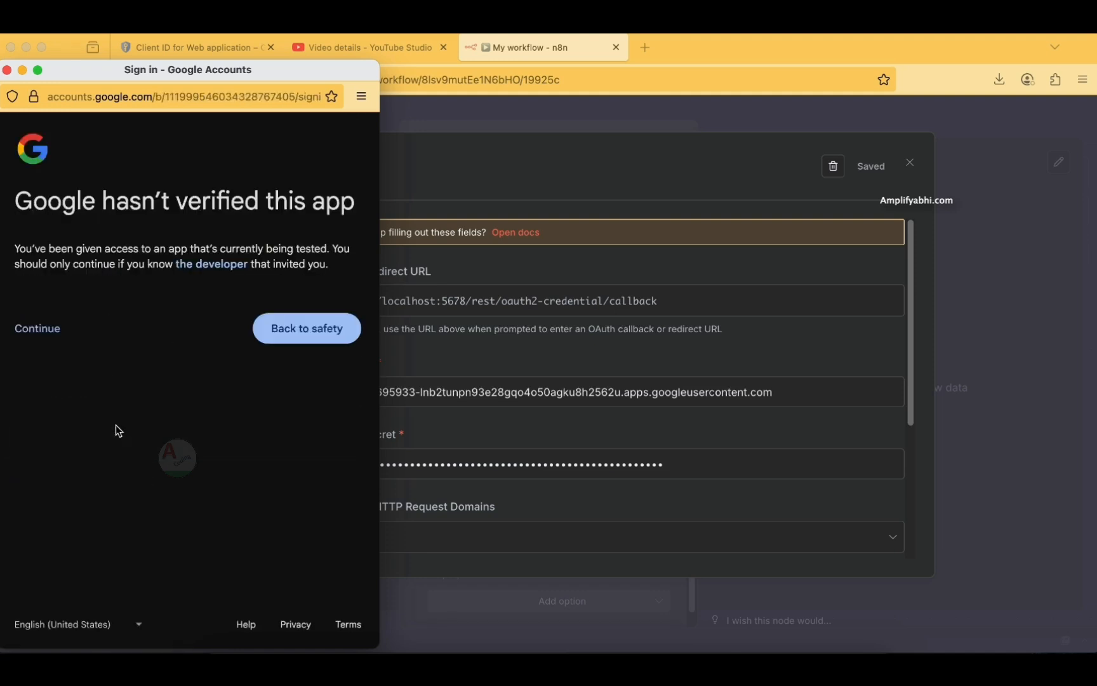
pyautogui.click(55, 332)
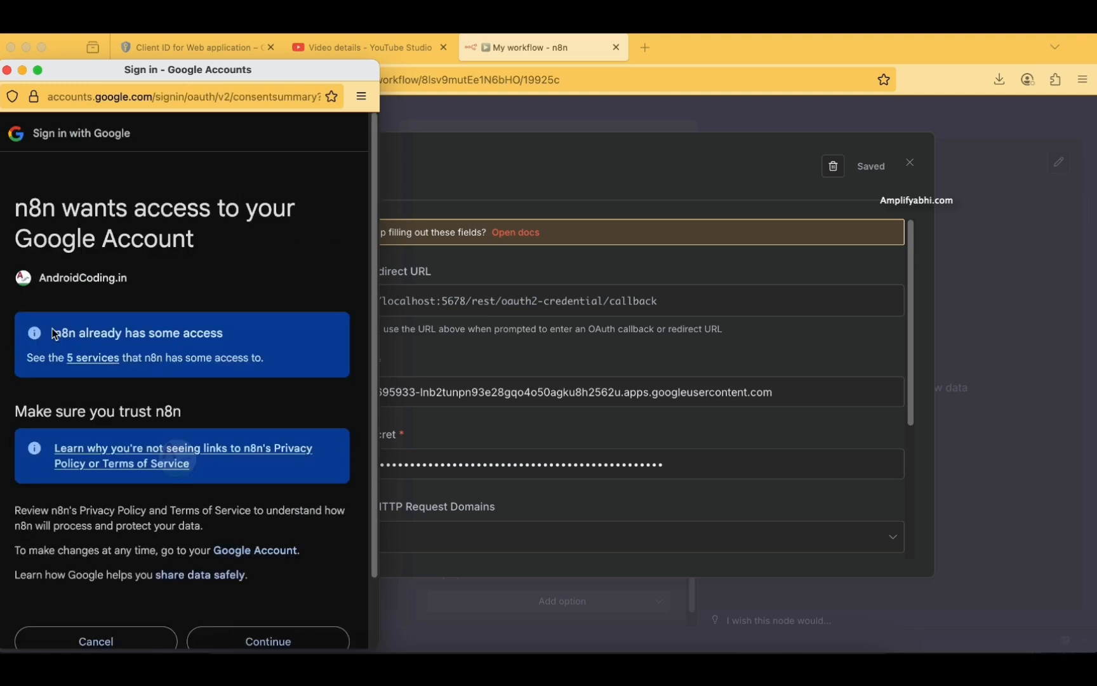
pyautogui.scroll(-1, 216, 379)
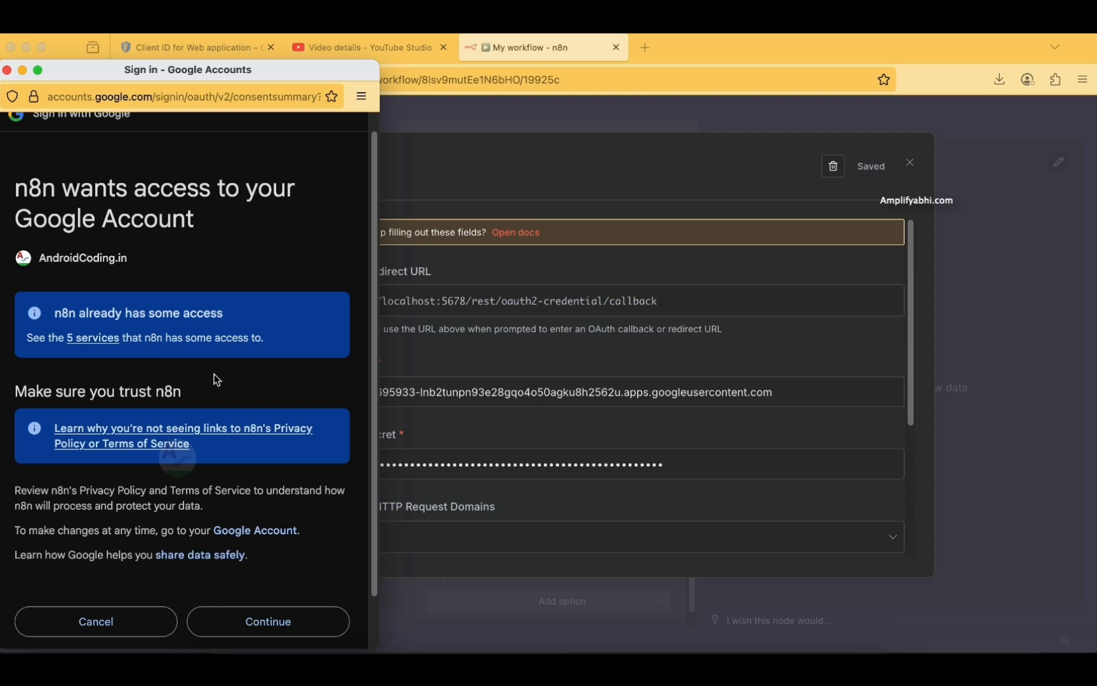
pyautogui.scroll(-3, 221, 539)
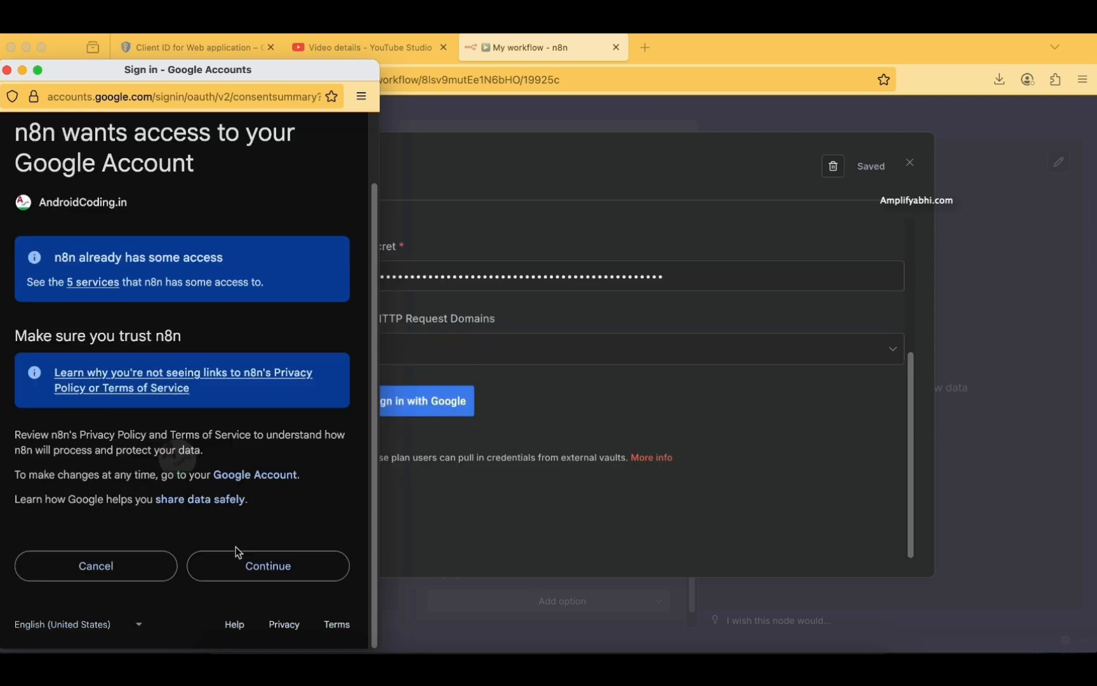
pyautogui.click(263, 572)
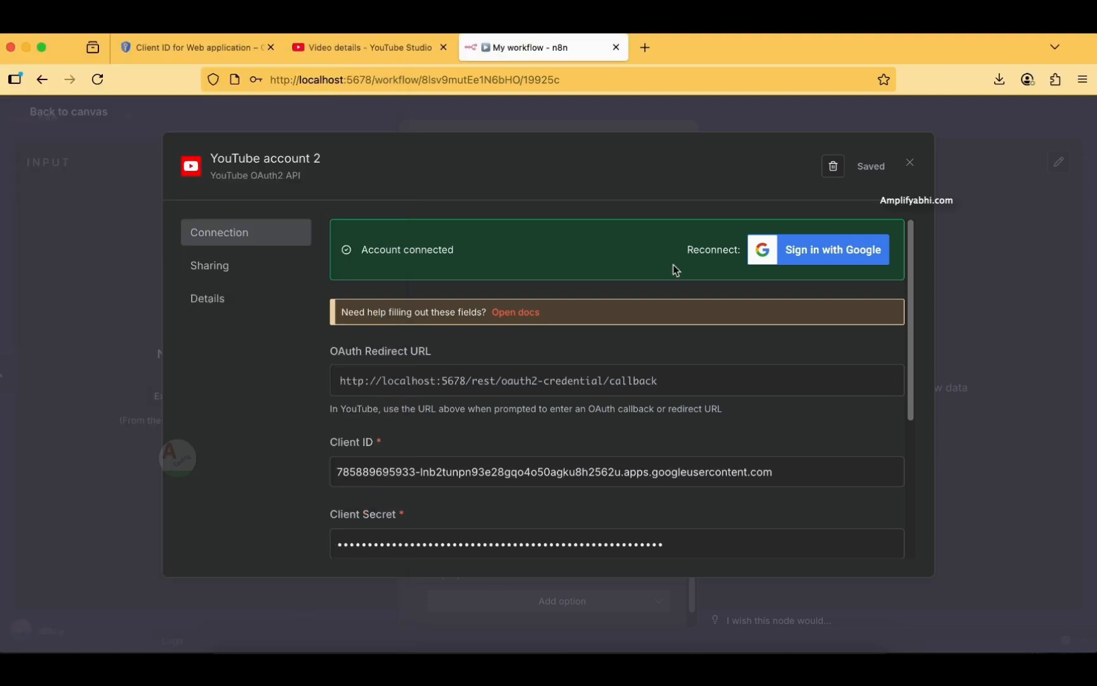
pyautogui.click(910, 162)
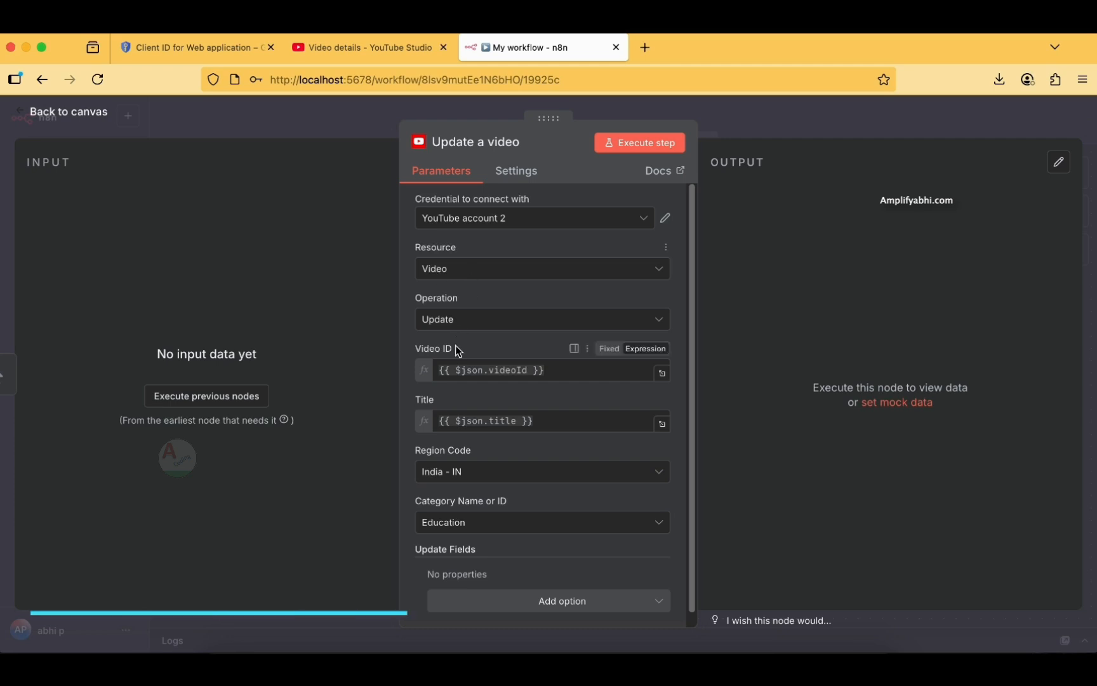
# Step: Copy the video ID w_S8_7T2GEw from the address of the video's details page in YouTube Studio
pyautogui.click(369, 47)
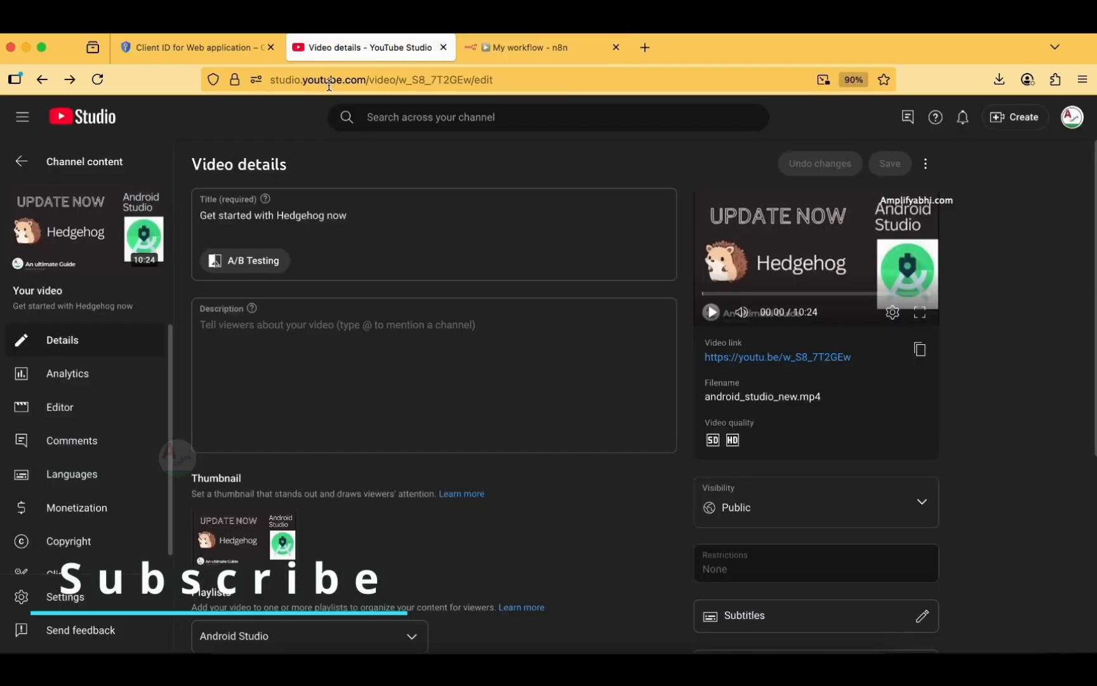
pyautogui.moveTo(399, 79); pyautogui.dragTo(470, 81)
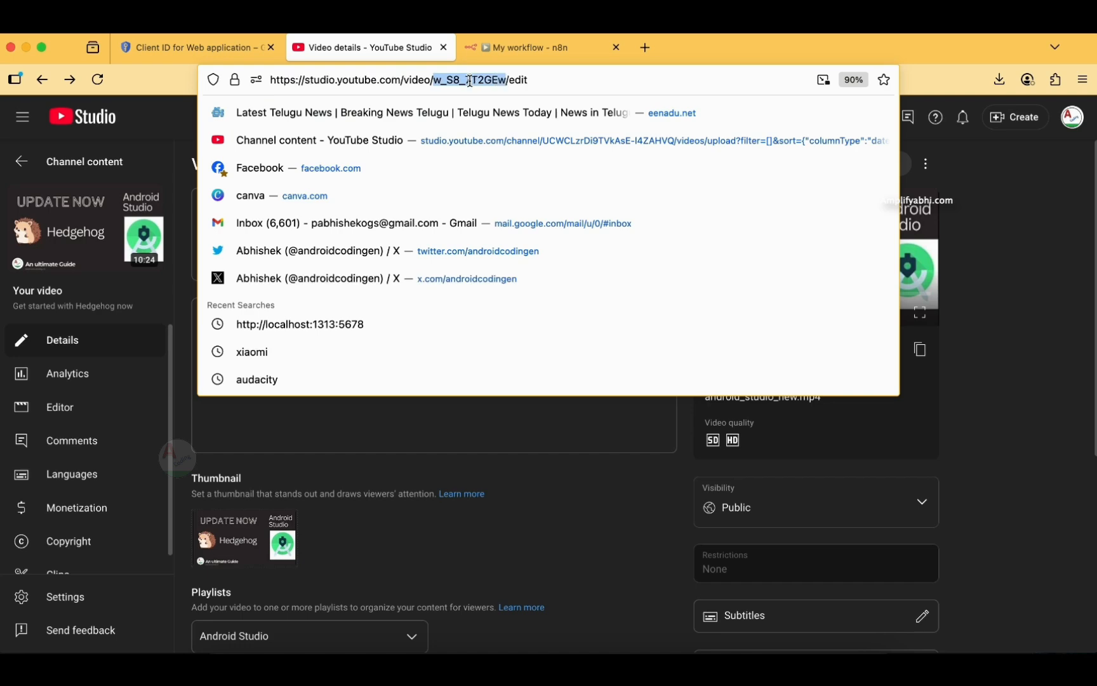
pyautogui.click(536, 48)
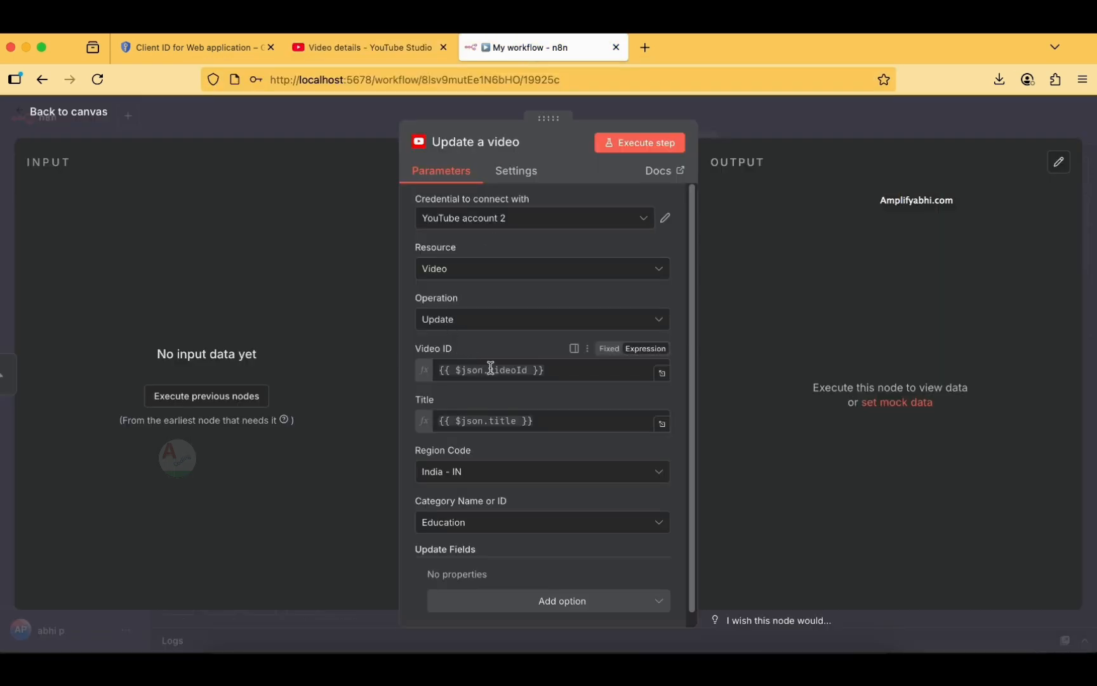
pyautogui.click(353, 50)
pyautogui.click(451, 80)
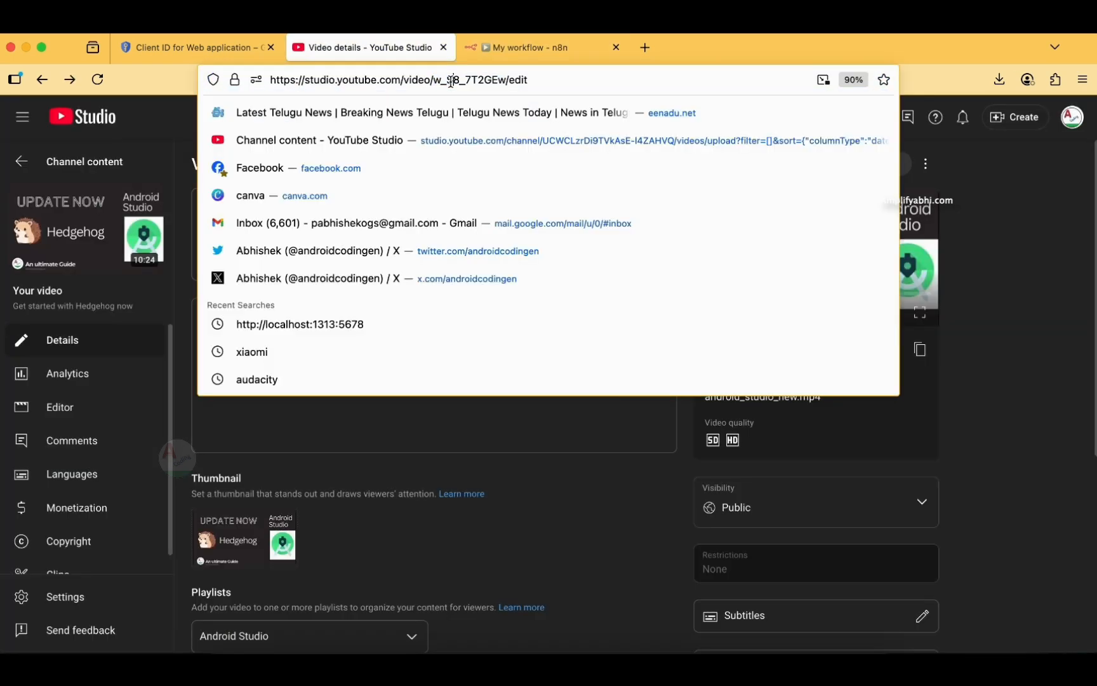
pyautogui.moveTo(432, 80); pyautogui.dragTo(506, 83)
pyautogui.hotkey('ctrl', 'c')
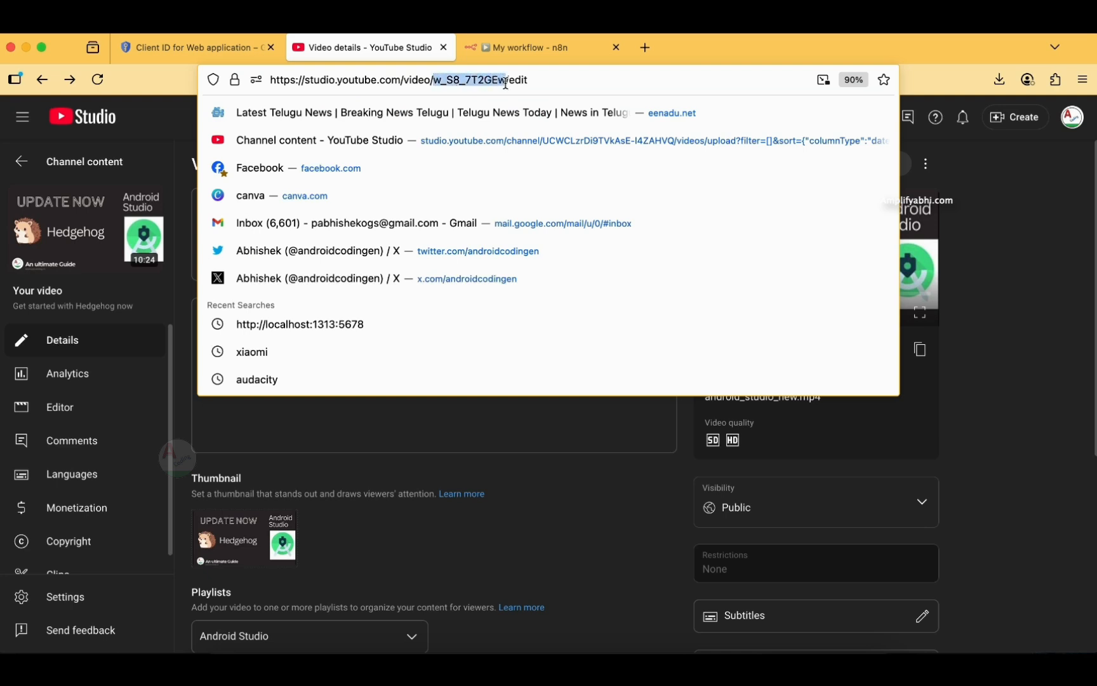
# Step: Set the "Update a video" node's Video ID in n8n to the fixed value w_S8_7T2GEw
pyautogui.click(563, 46)
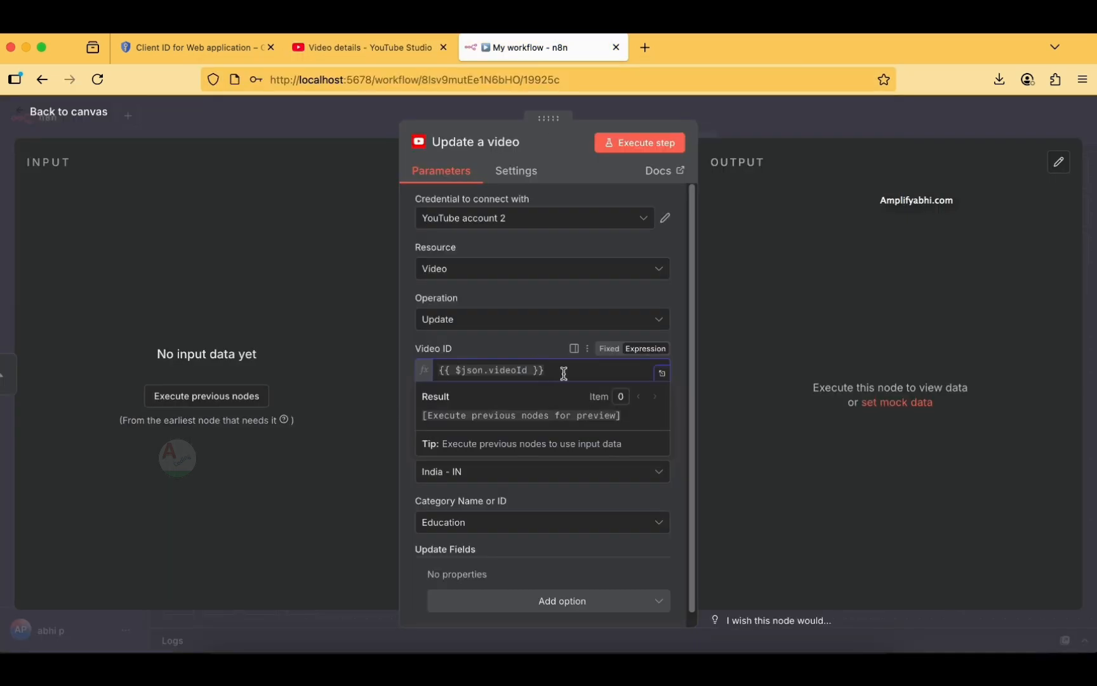
pyautogui.click(620, 353)
pyautogui.tripleClick(566, 362)
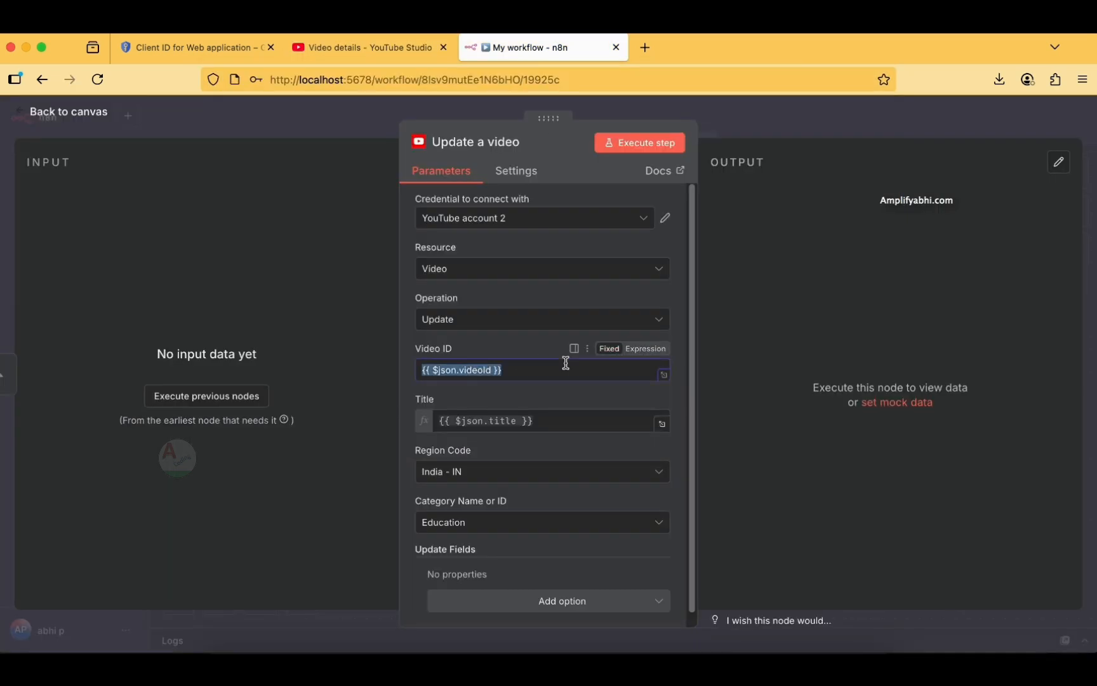
pyautogui.press('BackSpace')
pyautogui.hotkey('ctrl', 'v')
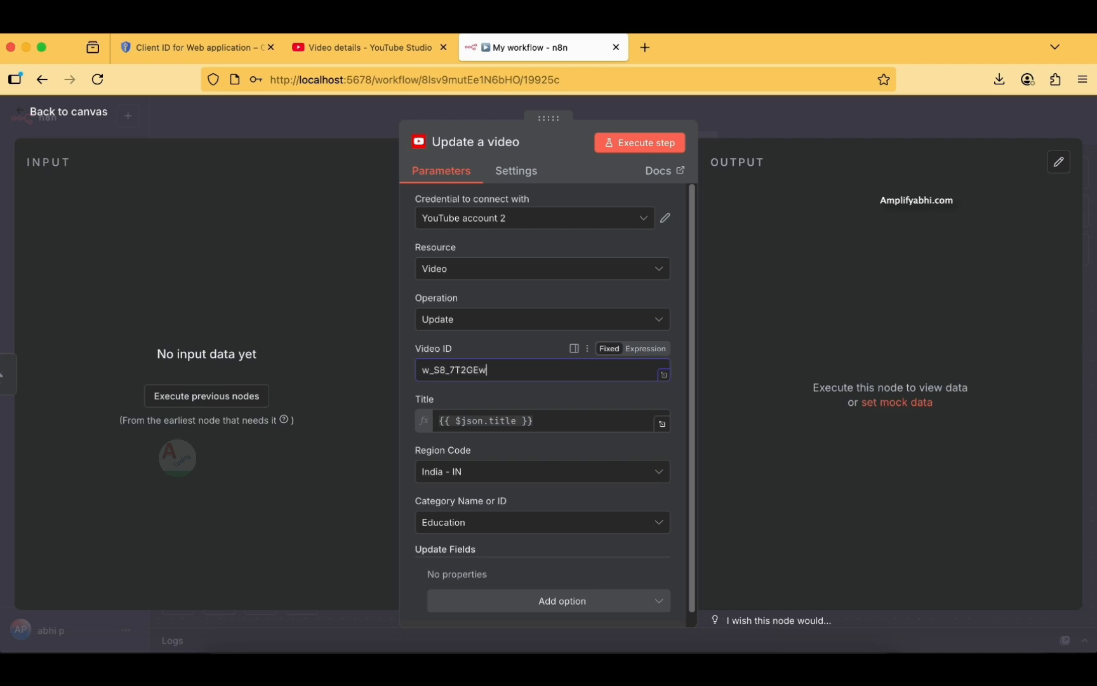
# Step: Replace the "Update a video" node's title expression with the title copied from YouTube Studio, extended to "Get started with Hedgehog now | Latest"
pyautogui.click(543, 431)
pyautogui.tripleClick(543, 430)
pyautogui.press('BackSpace')
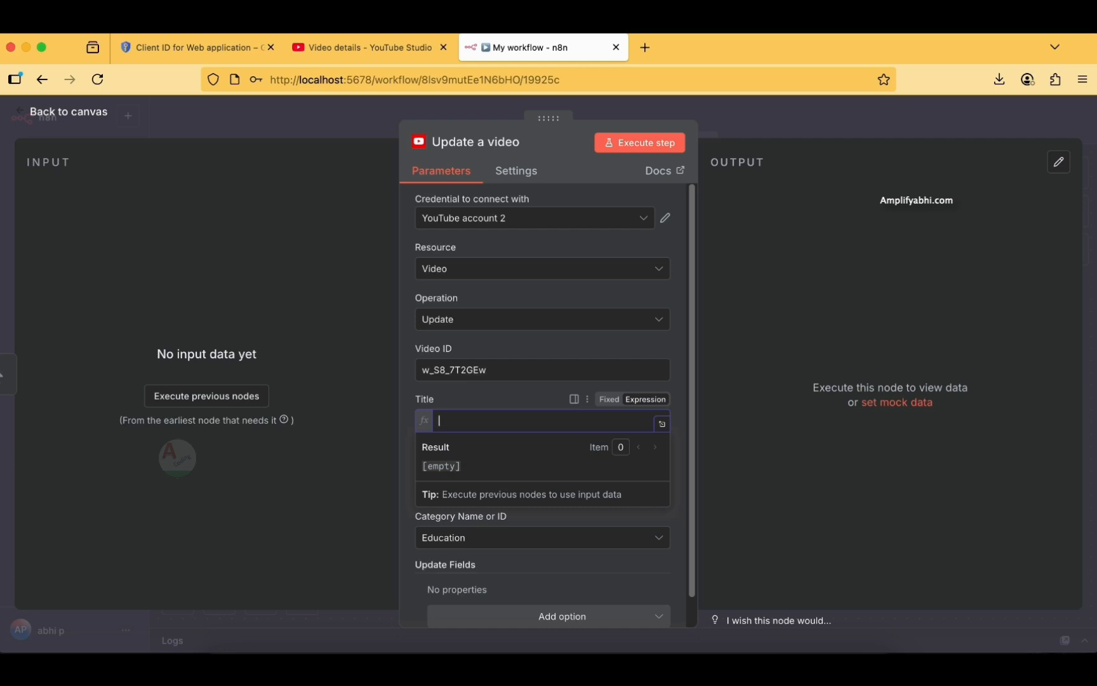
pyautogui.click(366, 48)
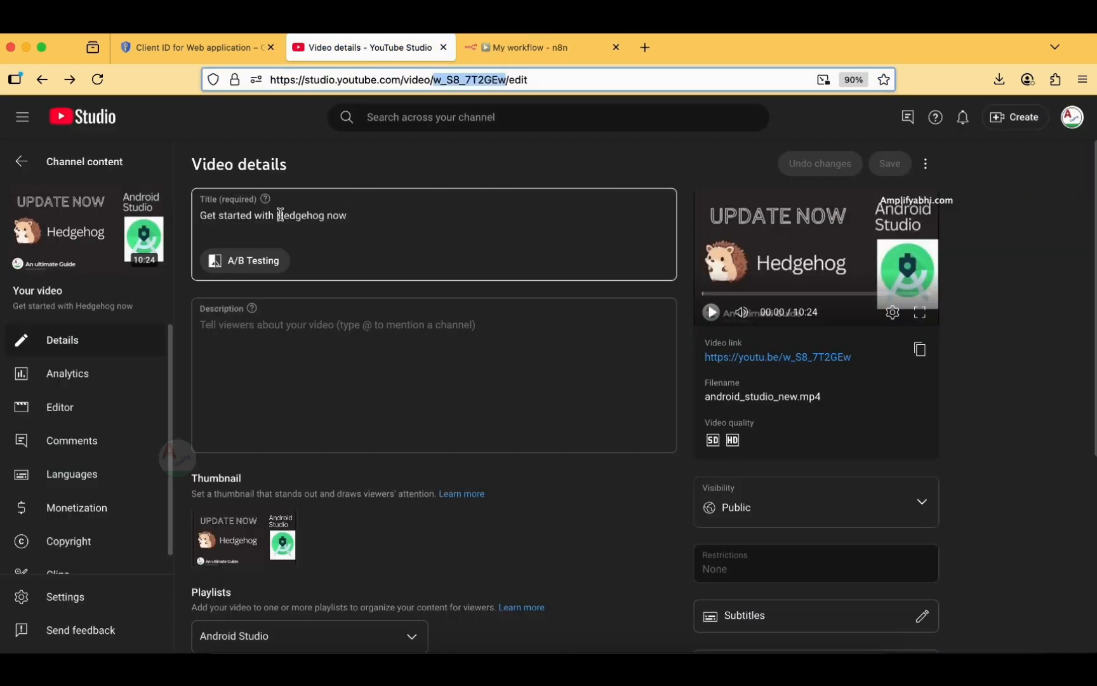
pyautogui.moveTo(353, 217); pyautogui.dragTo(167, 216)
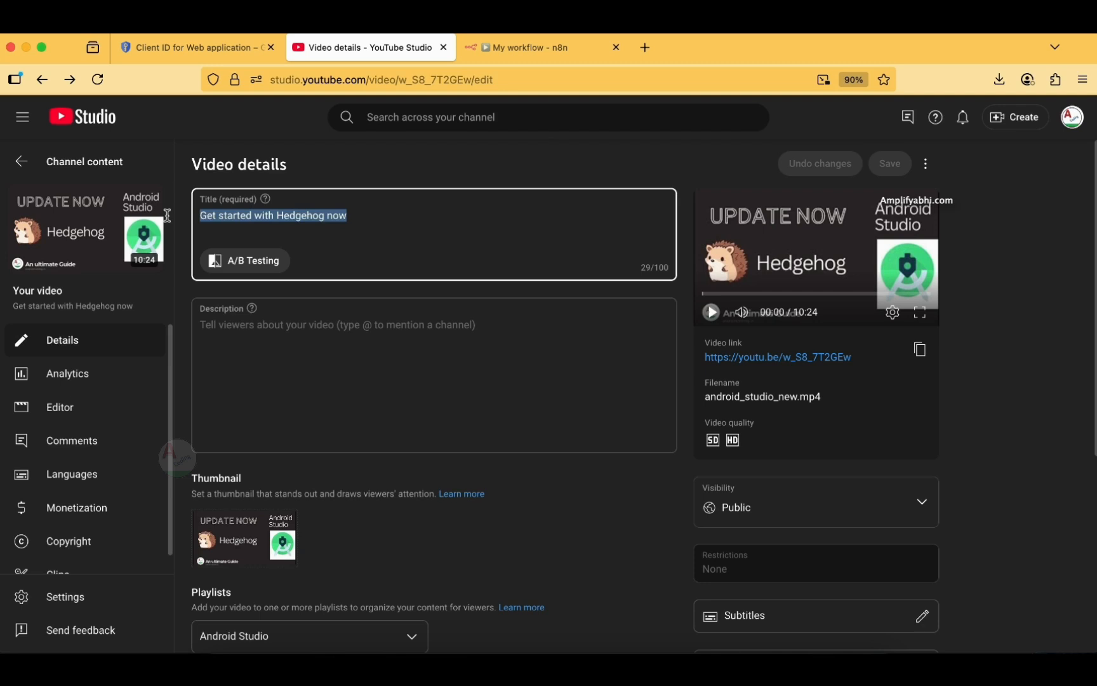
pyautogui.press('super+c')
pyautogui.click(538, 48)
pyautogui.press('super+v')
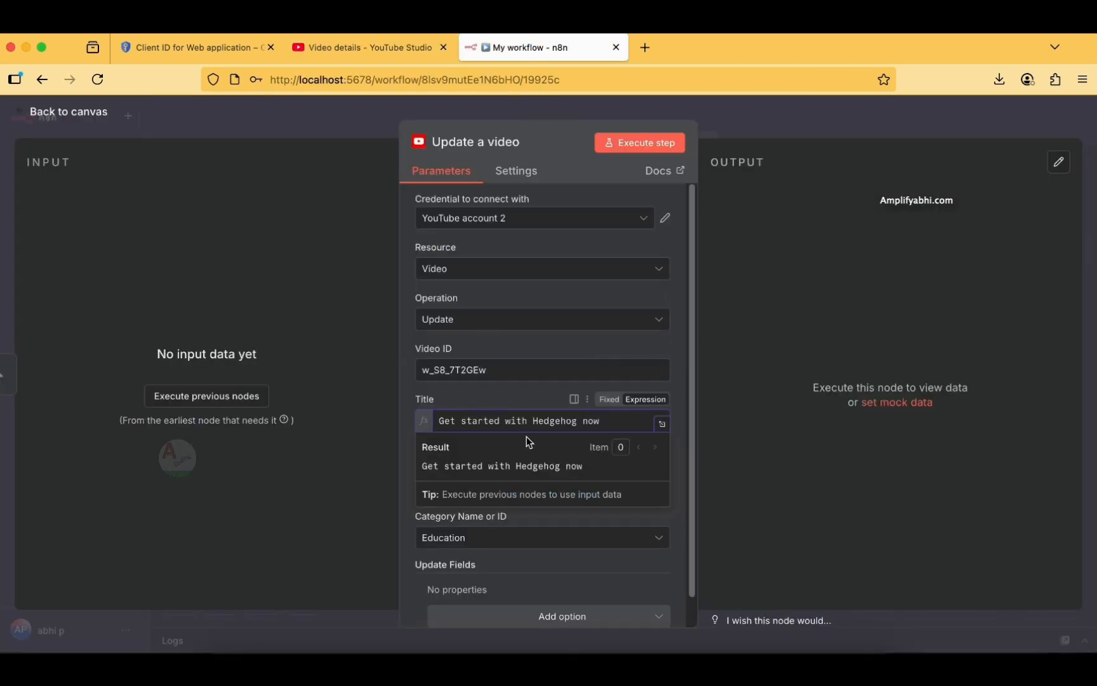
pyautogui.write('| Latest')
# Step: Convert the node's Title to a fixed value and move the text "Get started with Hedgehog now | Latest" into it
pyautogui.tripleClick(544, 418)
pyautogui.press('BackSpace')
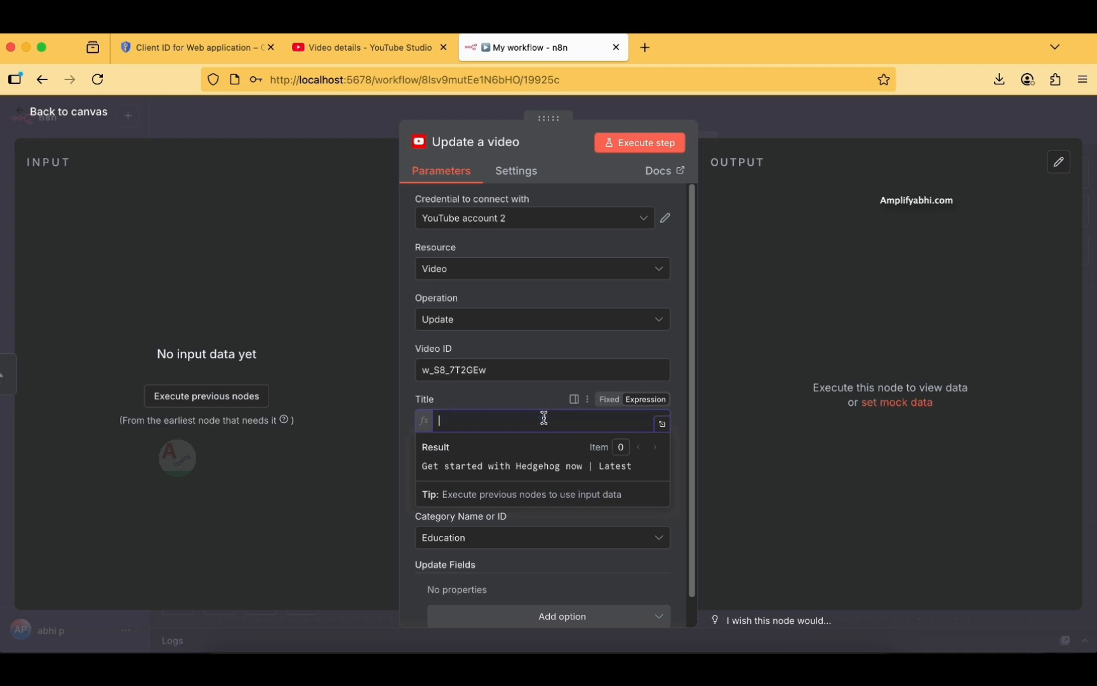
pyautogui.click(606, 401)
pyautogui.click(549, 422)
pyautogui.press('super+v')
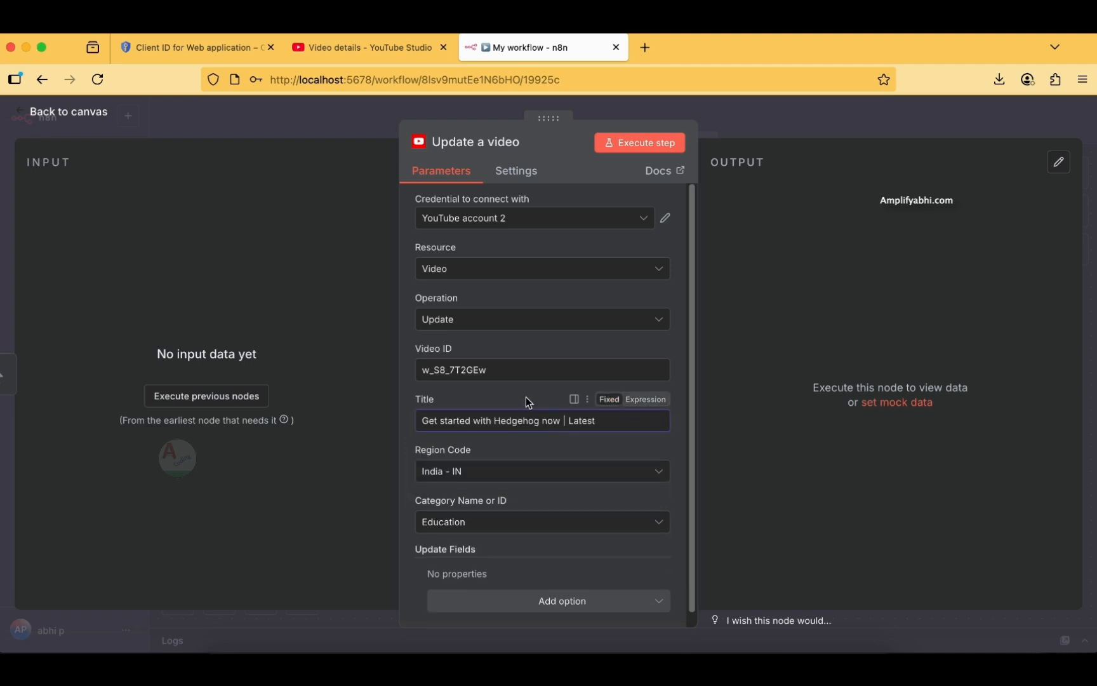
pyautogui.scroll(-1, 502, 481)
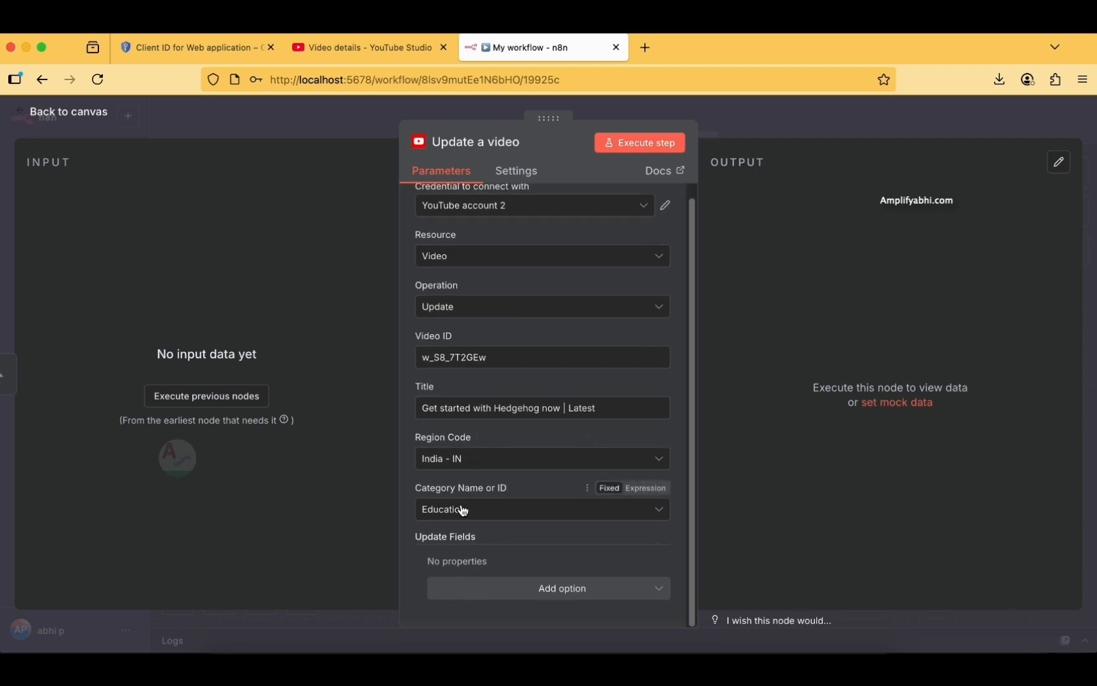
# Step: Reload the video's details page in YouTube Studio, return to n8n and execute the "Update a video" step
pyautogui.click(369, 43)
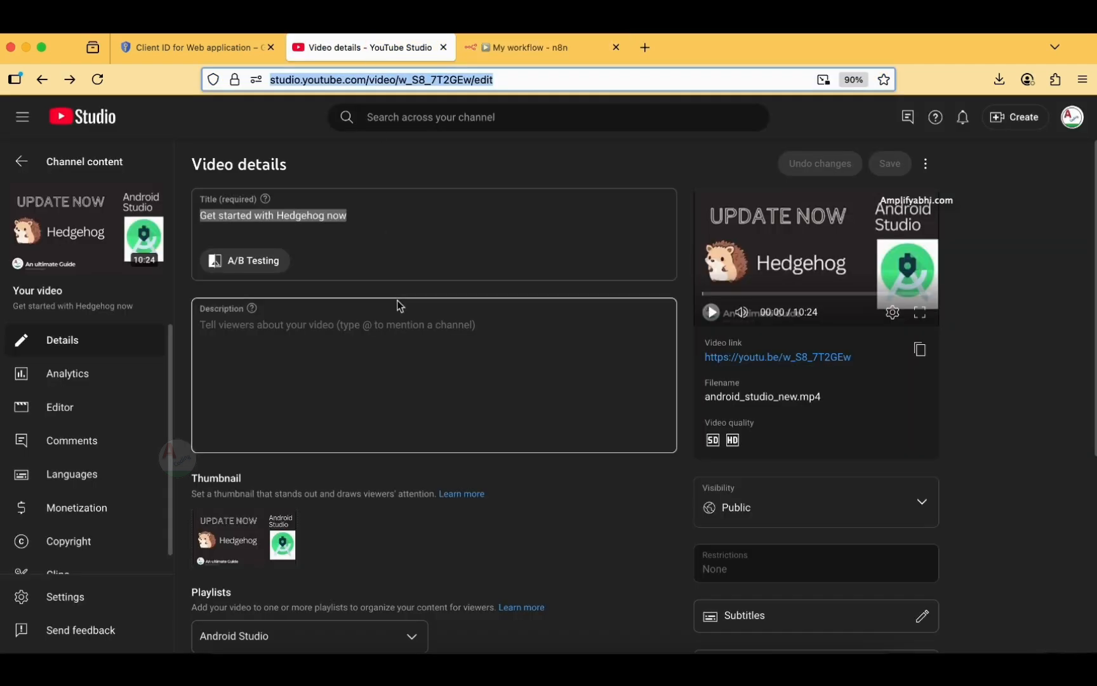
pyautogui.click(106, 76)
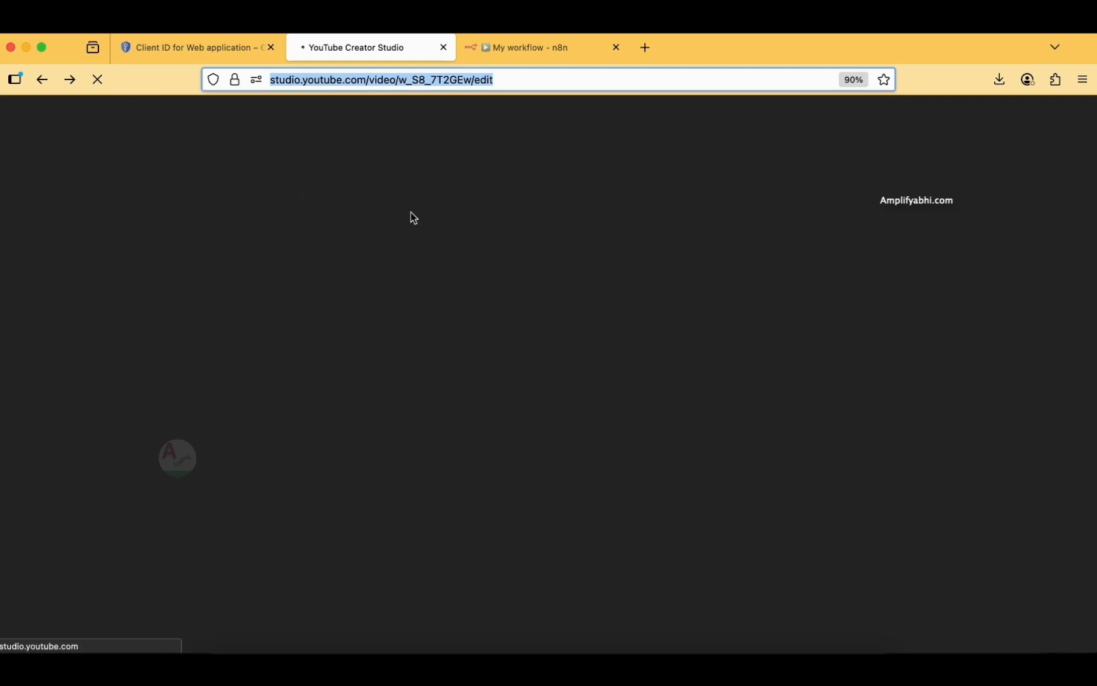
pyautogui.click(554, 54)
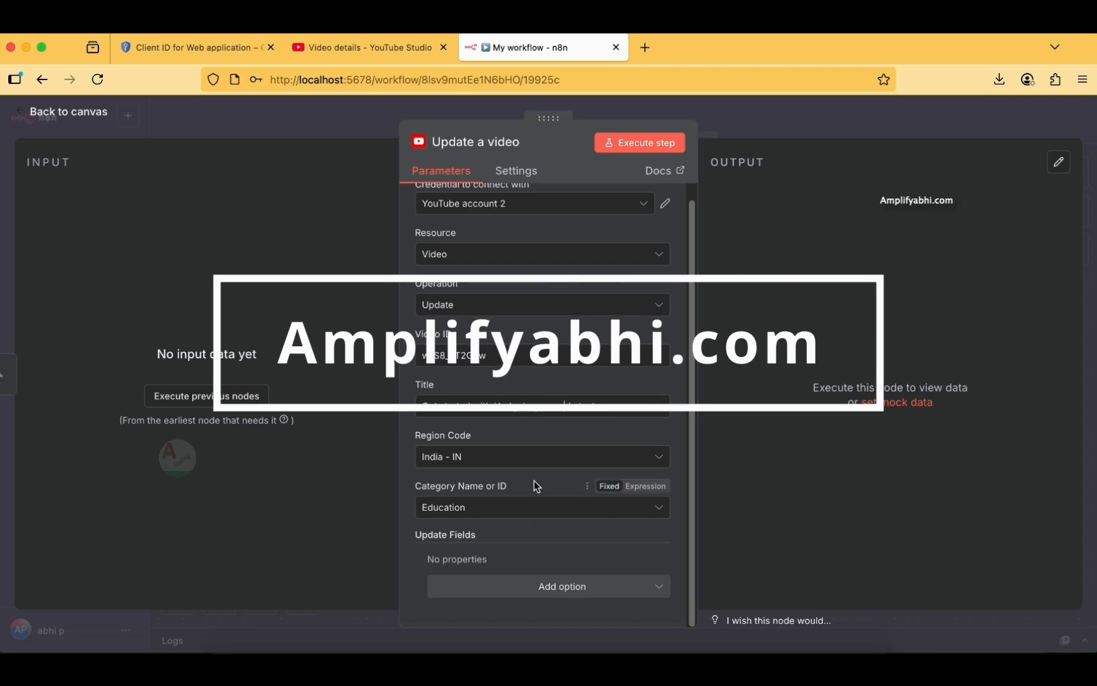
pyautogui.scroll(1, 534, 481)
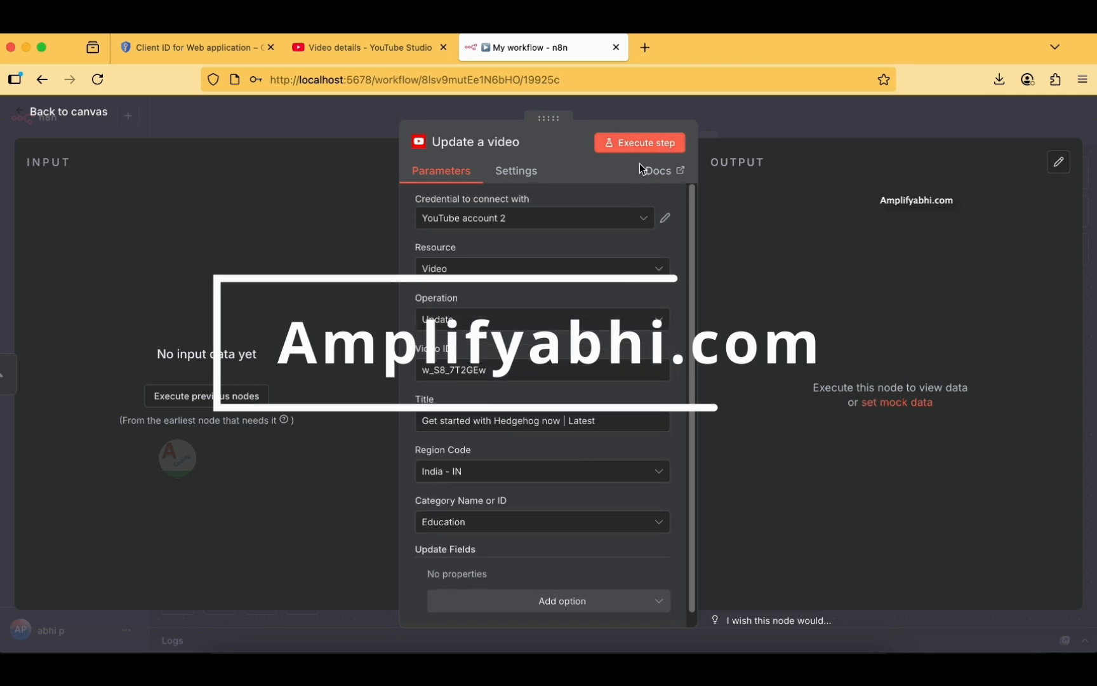
pyautogui.click(655, 149)
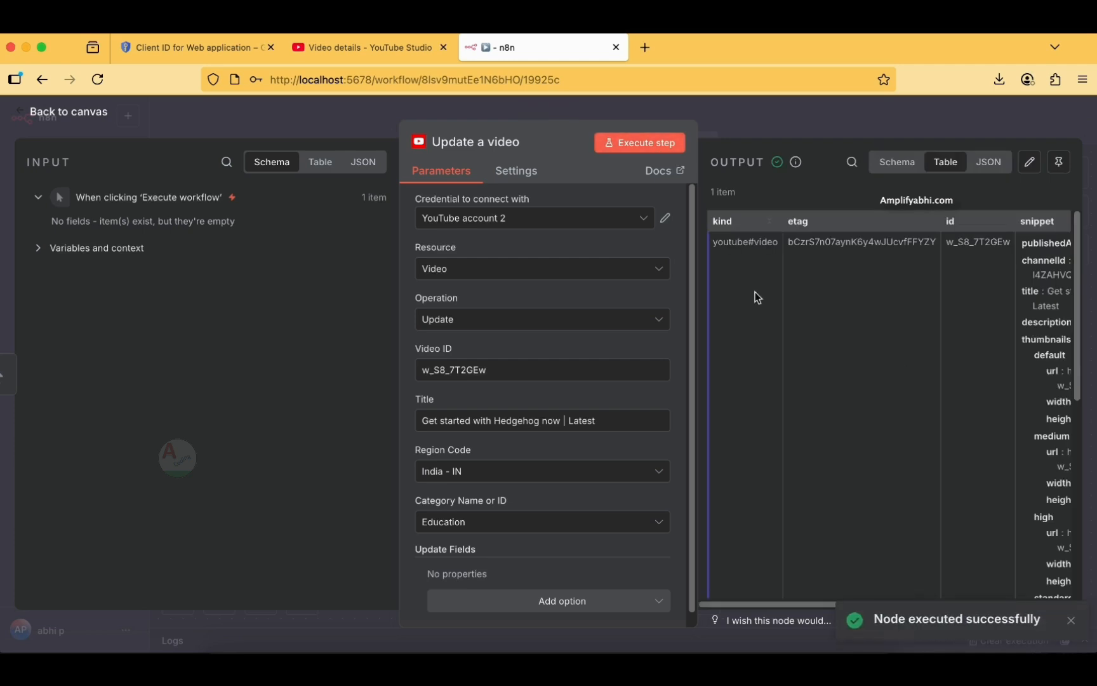
# Step: Reload the video's details page in YouTube Studio and check the suffix at the end of the title
pyautogui.click(362, 47)
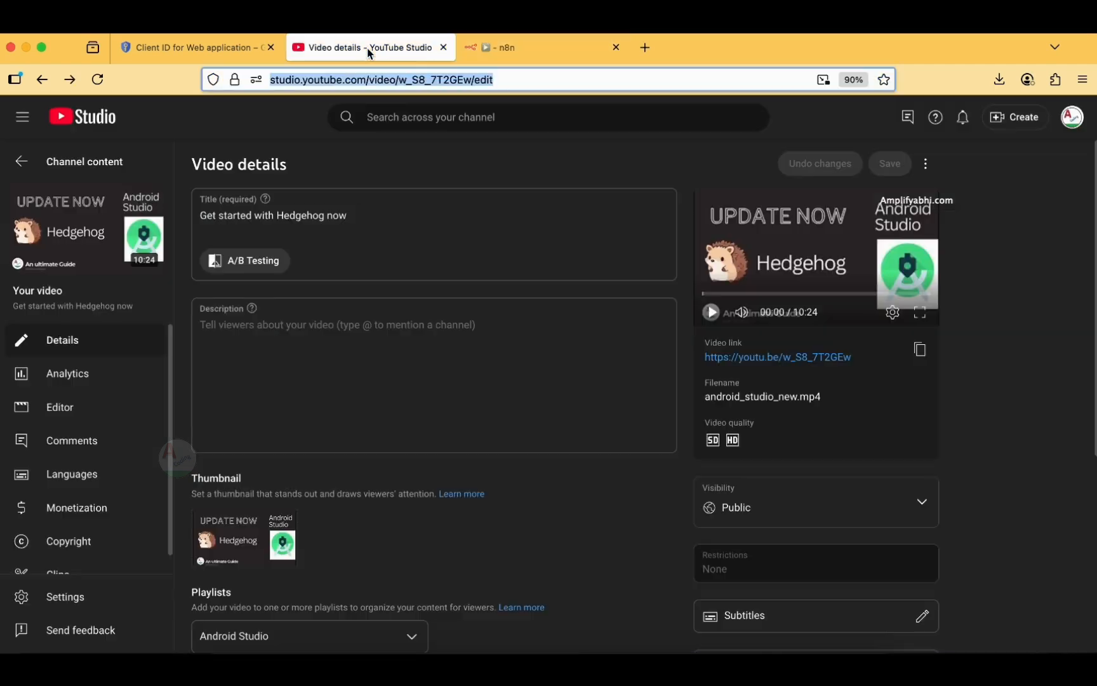
pyautogui.click(110, 87)
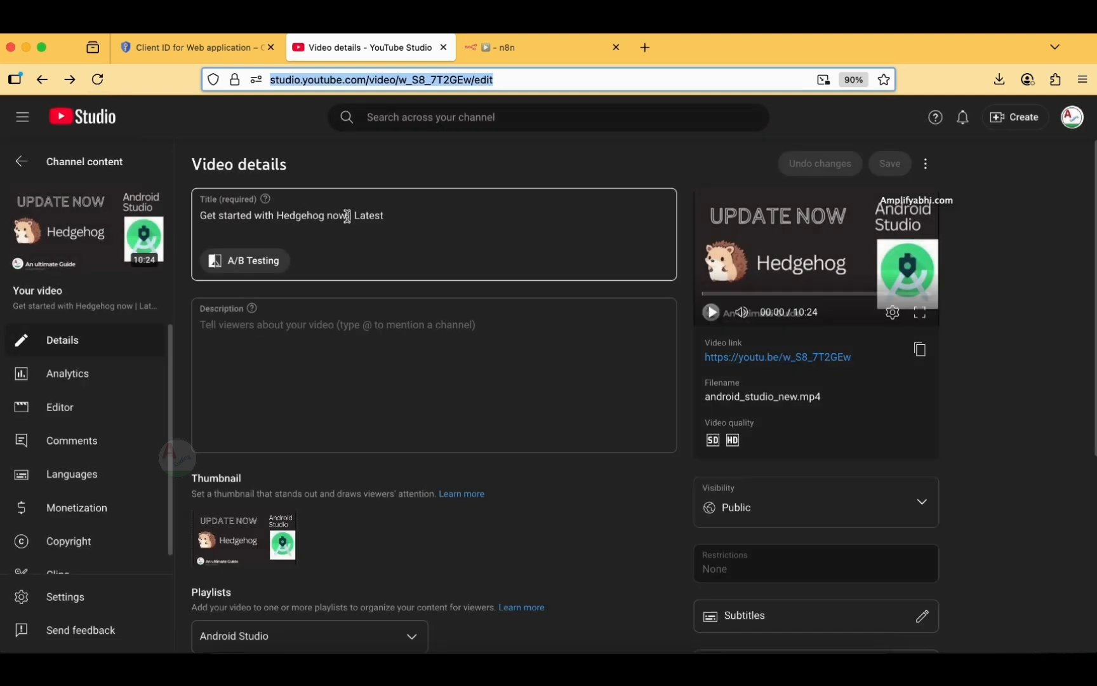
pyautogui.moveTo(348, 217); pyautogui.dragTo(393, 217)
# Step: Return to the n8n workflow canvas and delete the connection between the manual trigger and the "Update a video" node
pyautogui.click(515, 40)
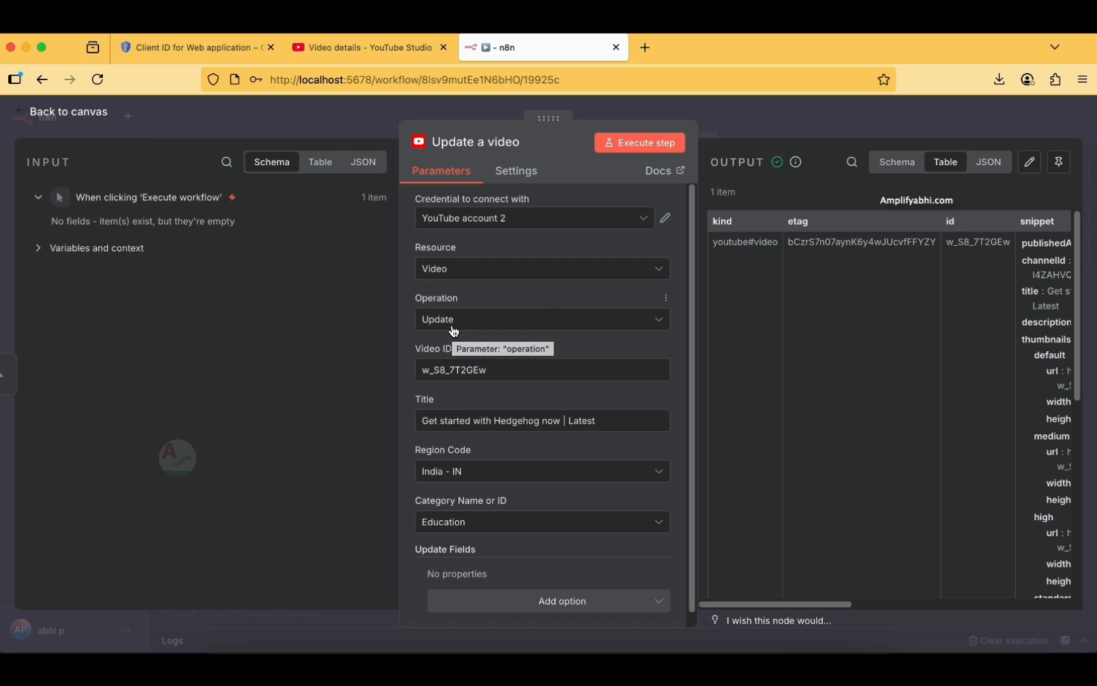
pyautogui.click(98, 114)
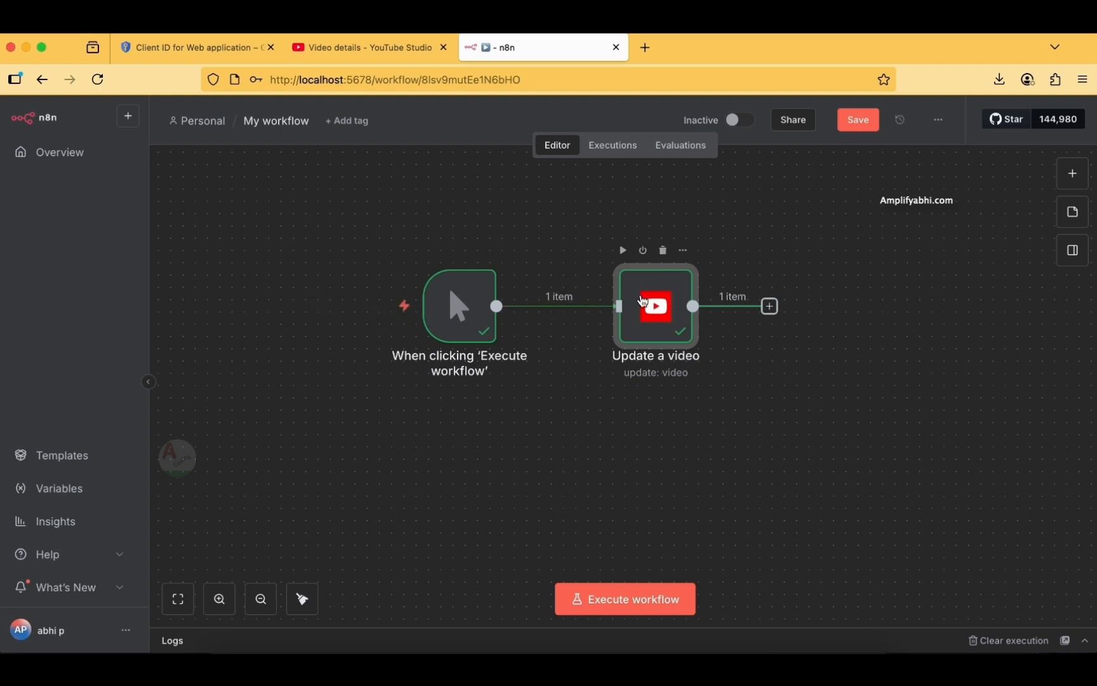
pyautogui.doubleClick(642, 301)
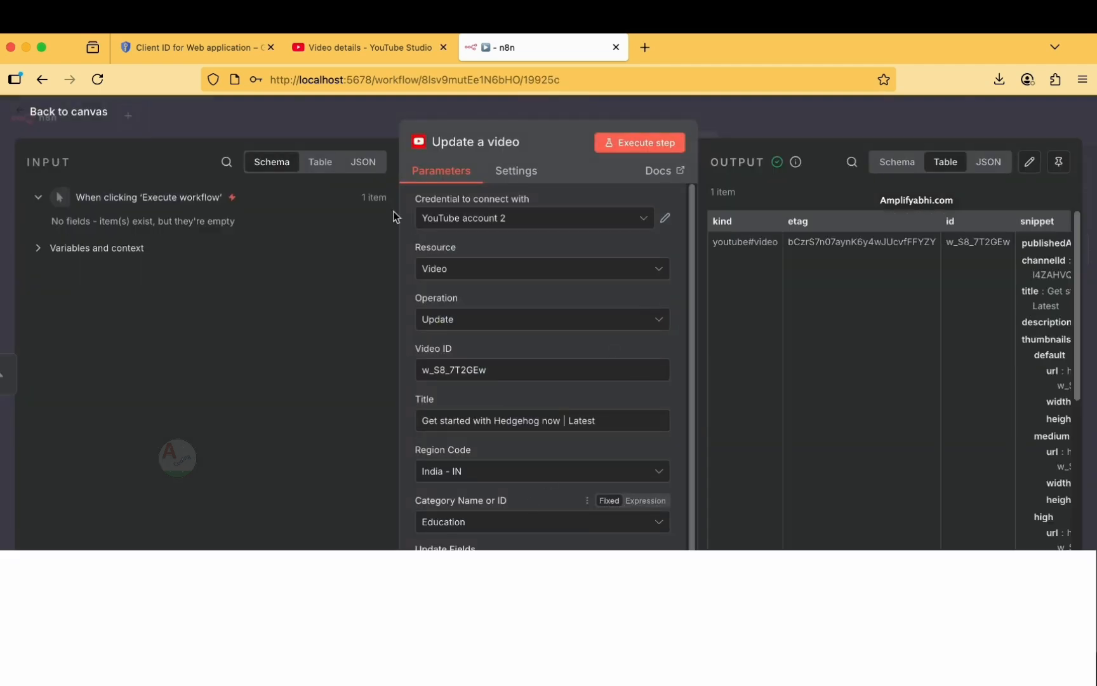
pyautogui.click(89, 112)
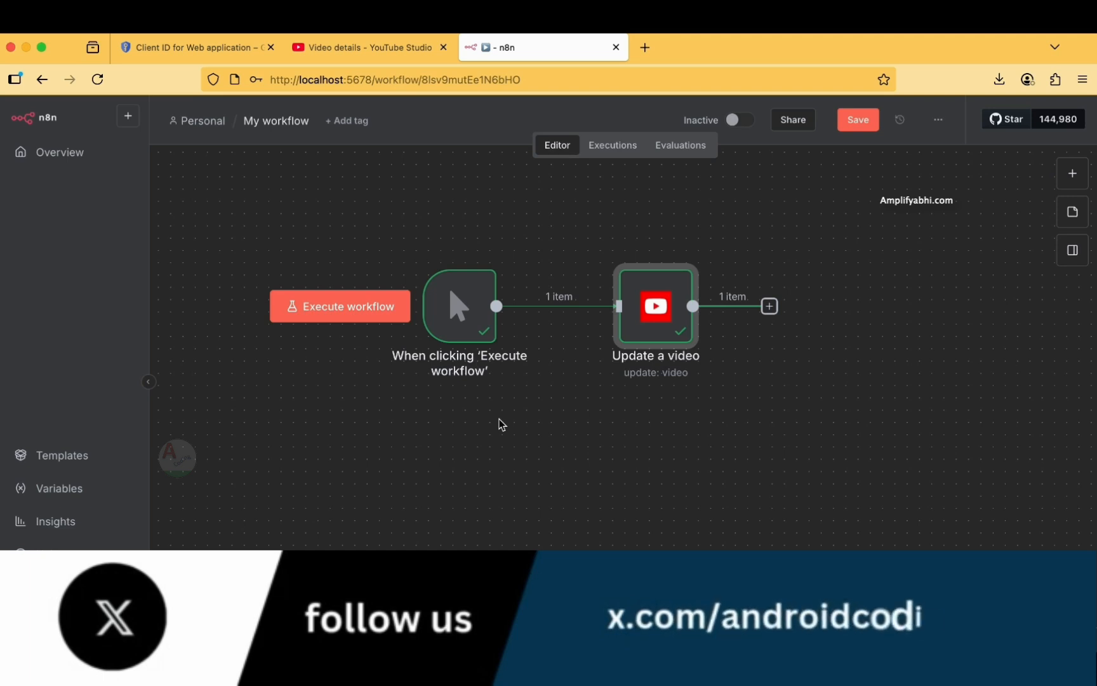
pyautogui.click(572, 307)
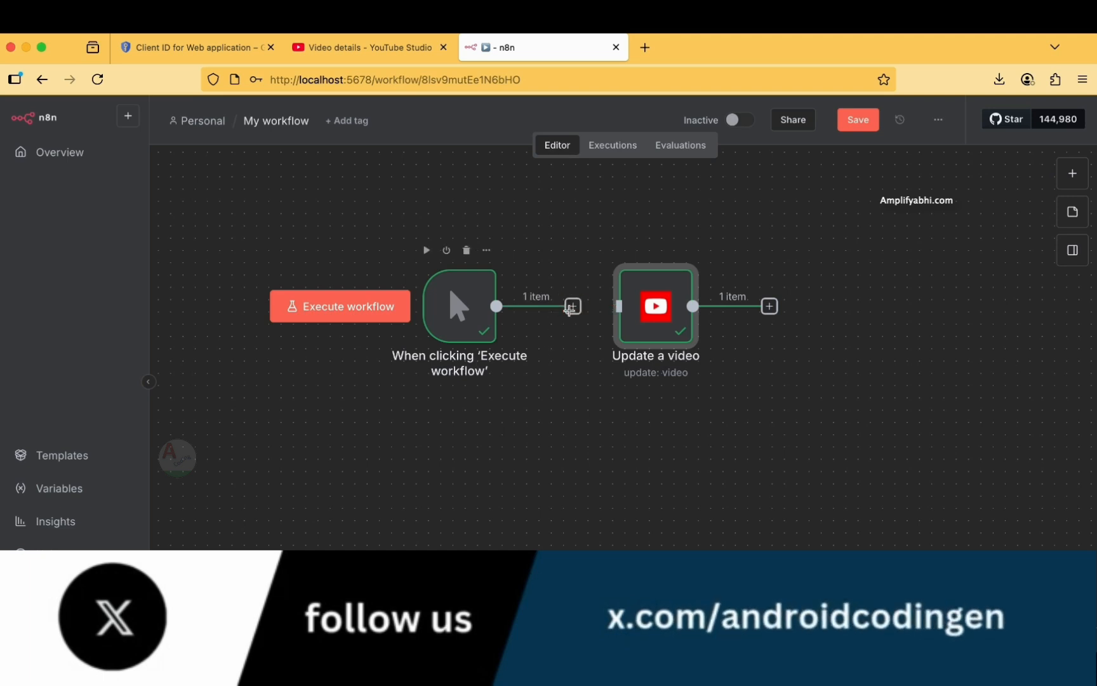
# Step: Add an Edit Fields (Set) node from the data transformation nodes and return to the canvas
pyautogui.click(570, 307)
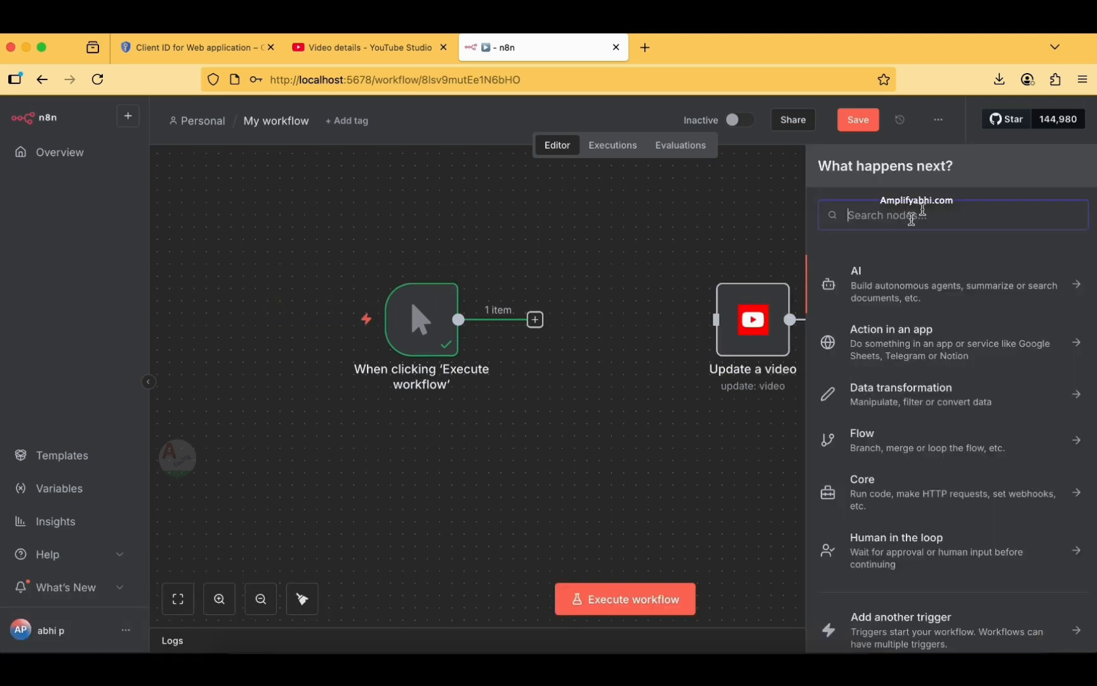
pyautogui.click(898, 410)
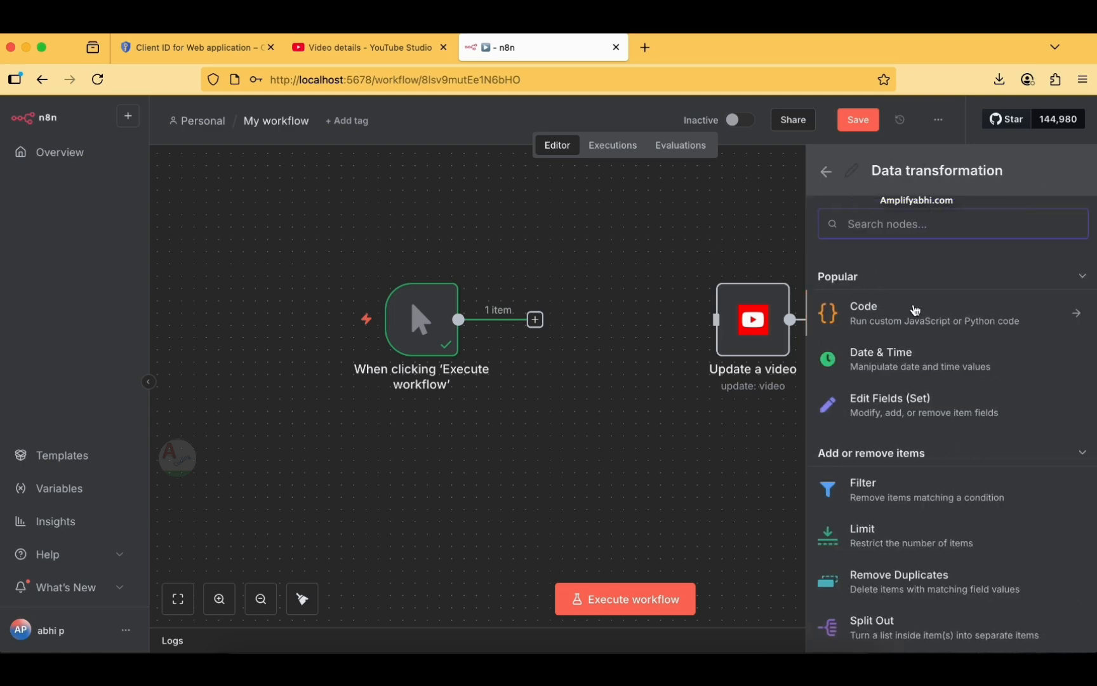
pyautogui.click(964, 414)
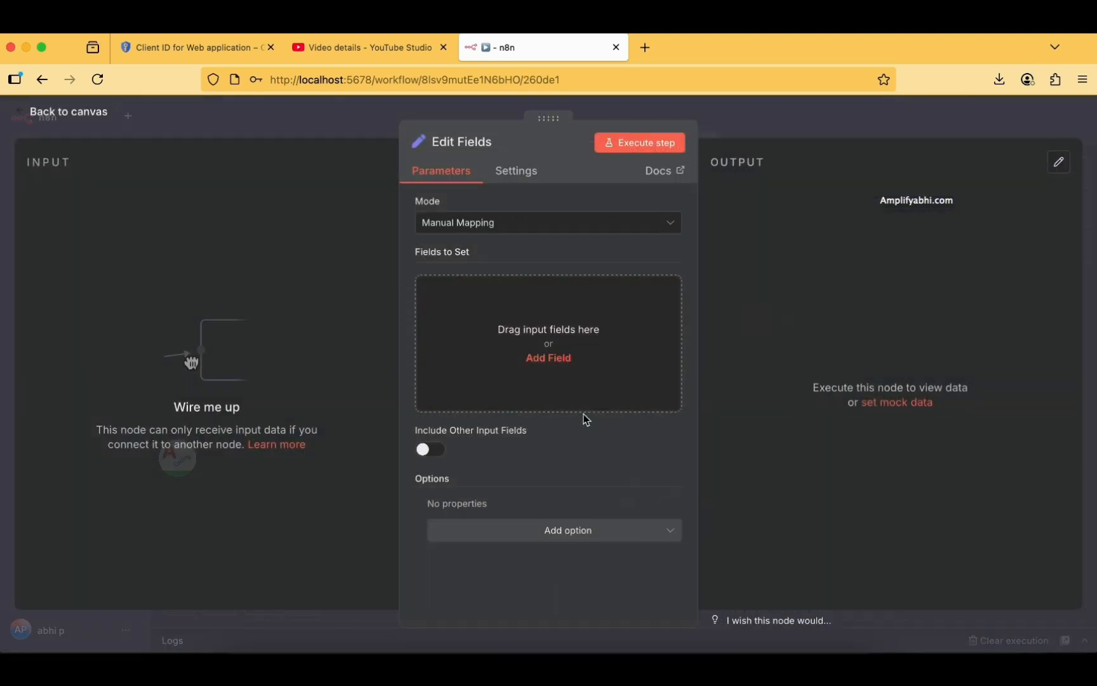
pyautogui.press('Escape')
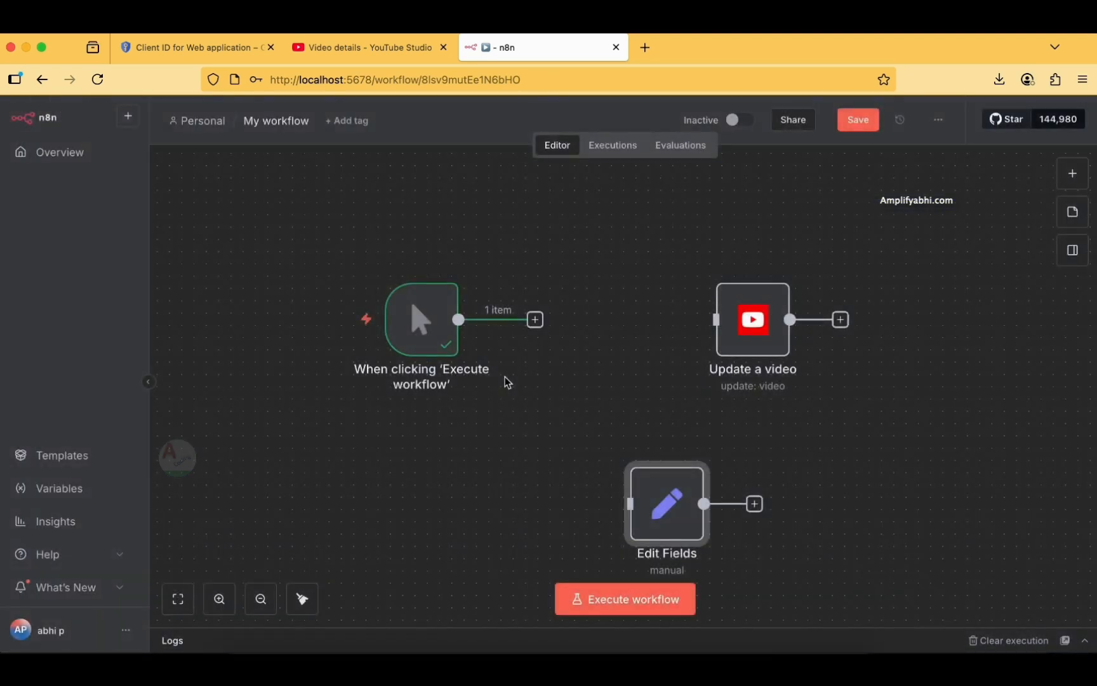
# Step: Open the Edit Fields node and add a string field named "title"
pyautogui.doubleClick(654, 517)
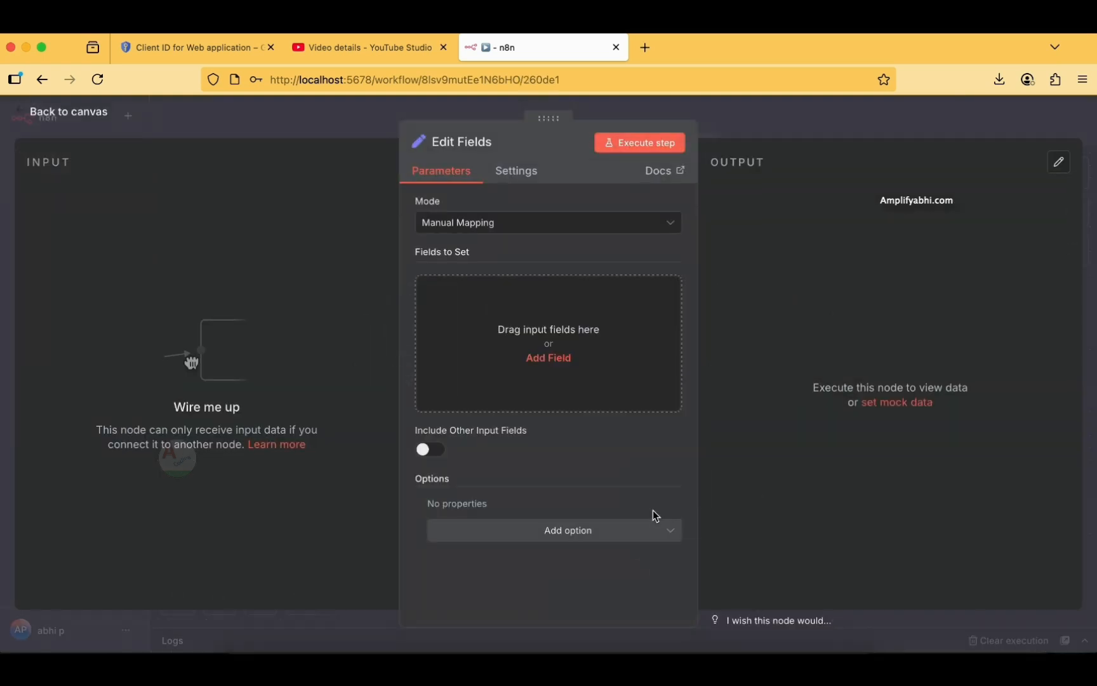
pyautogui.click(561, 359)
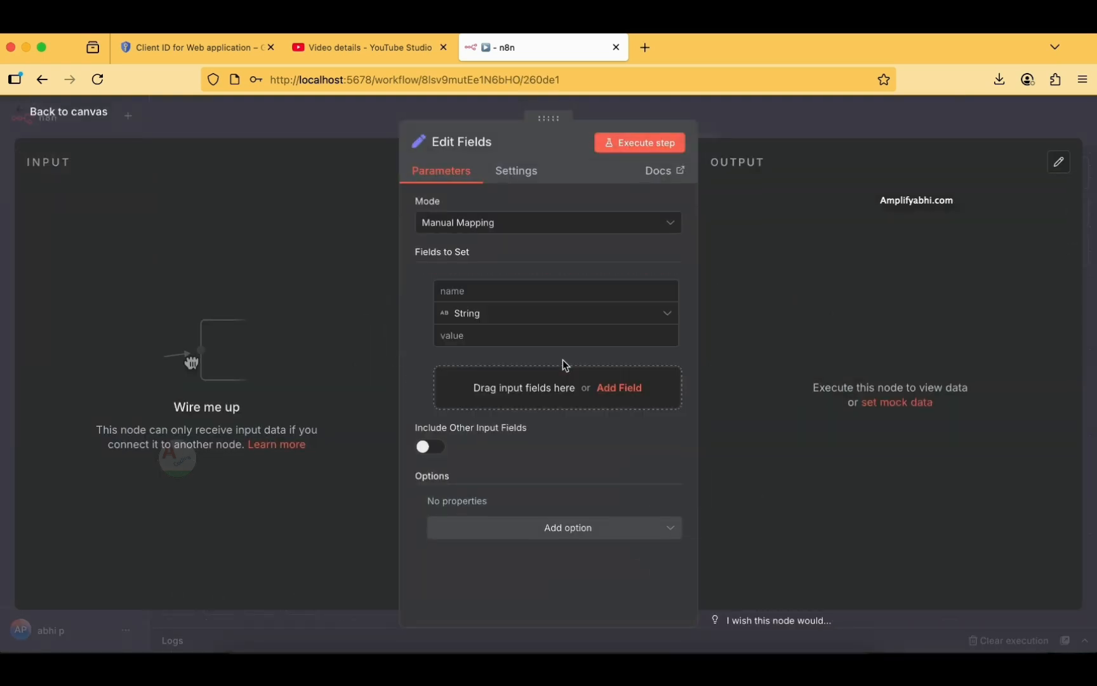
pyautogui.click(448, 286)
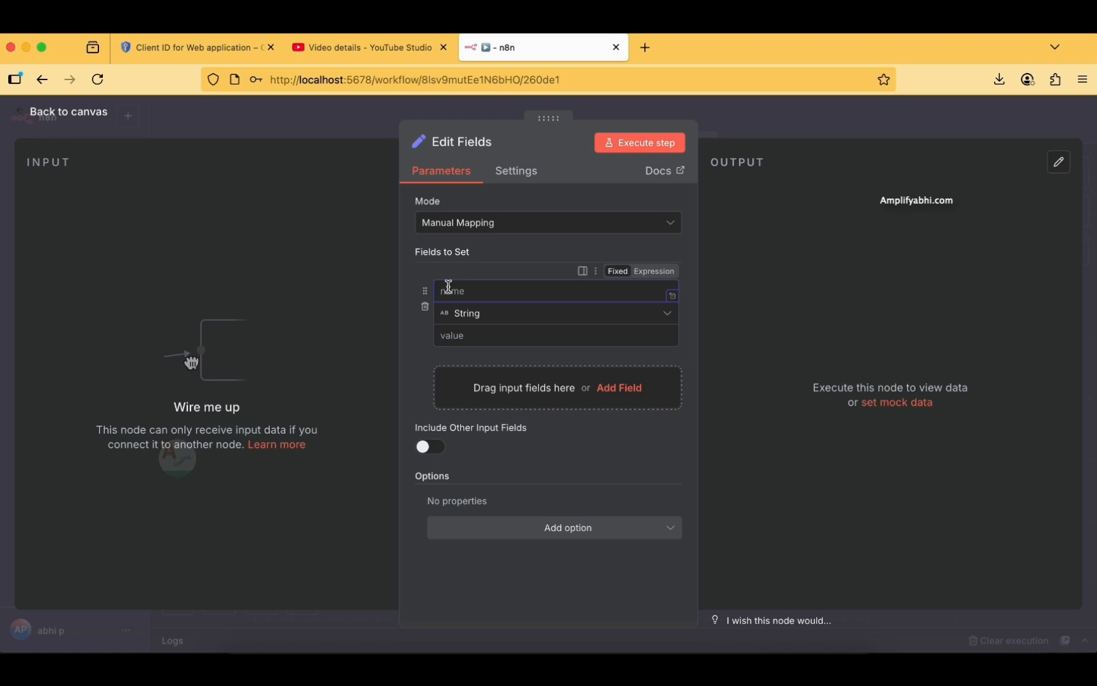
pyautogui.write('title')
pyautogui.click(449, 334)
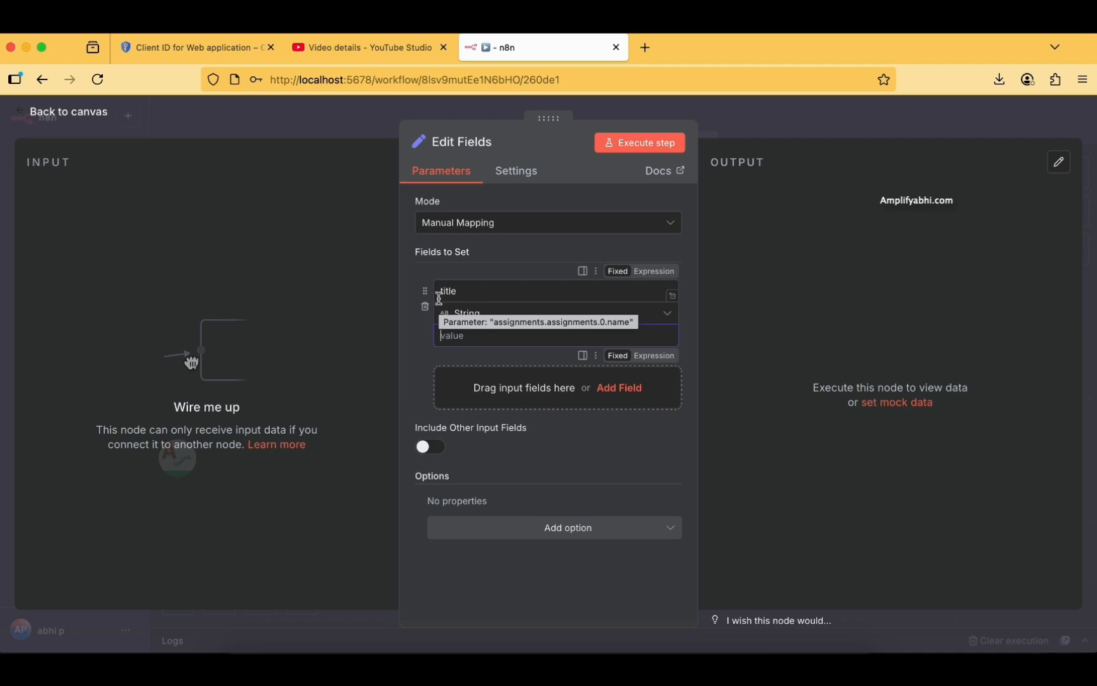
# Step: Copy the video's full title from its details page in YouTube Studio and return to n8n
pyautogui.click(353, 50)
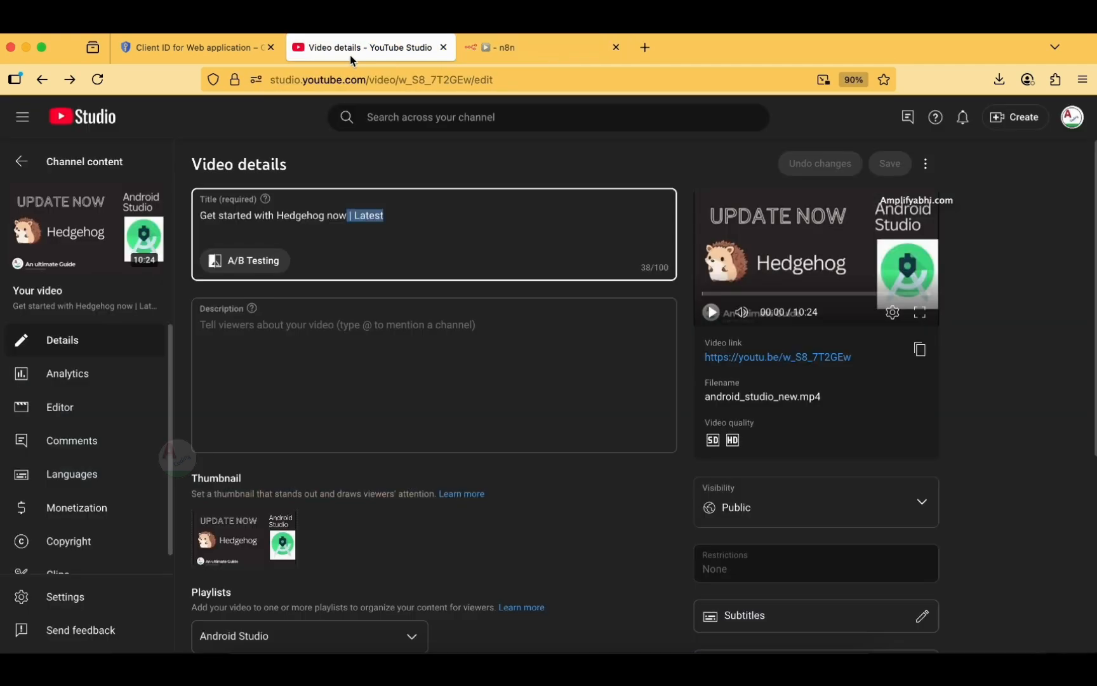
pyautogui.click(375, 215)
pyautogui.doubleClick(375, 215)
pyautogui.moveTo(392, 211); pyautogui.dragTo(188, 210)
pyautogui.press('super+c')
pyautogui.click(540, 47)
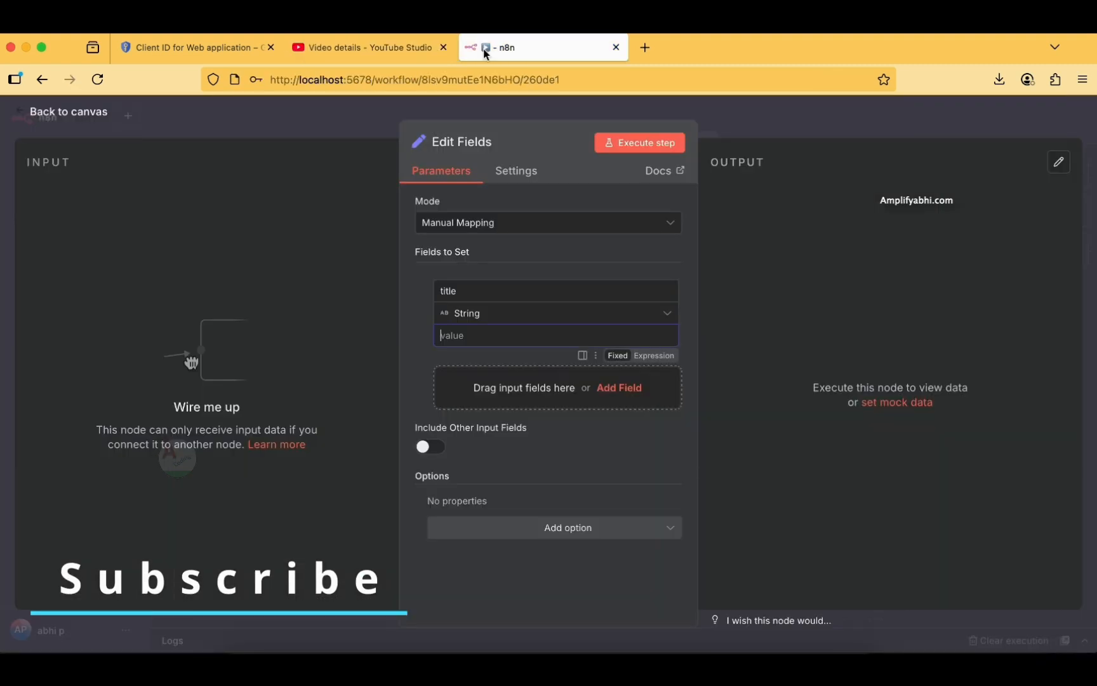
# Step: Set the title field's value to "Get started with Hedgehog now | Beginner's Guide", based on the copied title
pyautogui.click(519, 336)
pyautogui.press('super+v')
pyautogui.moveTo(580, 335); pyautogui.dragTo(632, 338)
pyautogui.press('BackSpace')
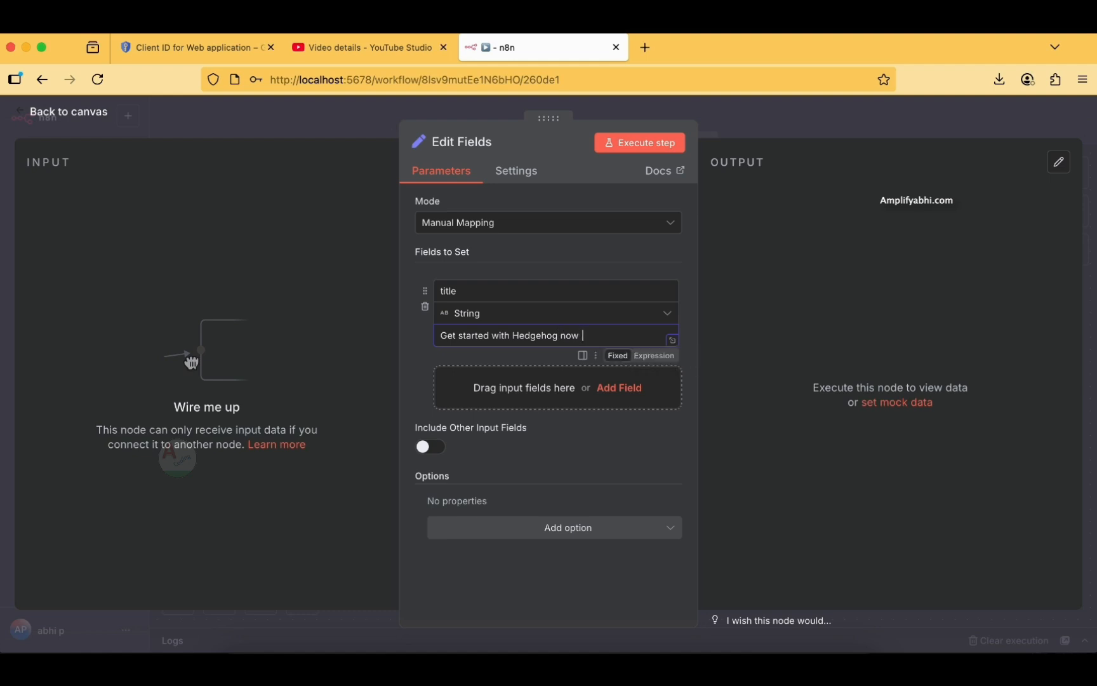
pyautogui.write("| Beginner's Guide")
pyautogui.click(521, 353)
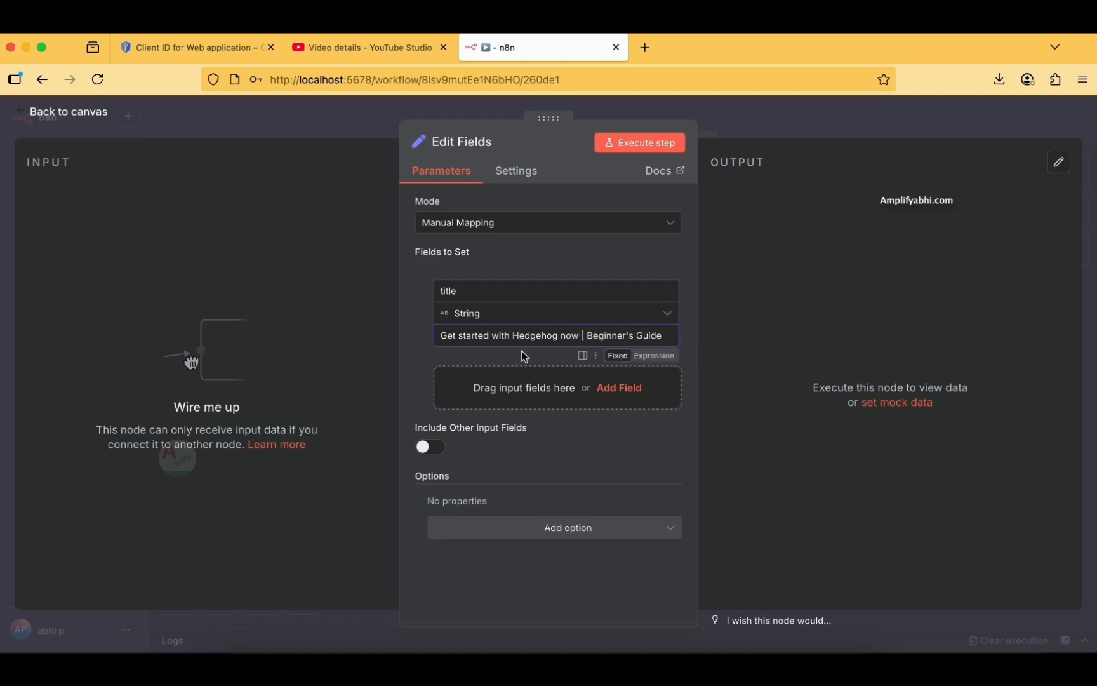
# Step: Add a second string field named "description" after checking the video's description box in YouTube Studio
pyautogui.click(629, 391)
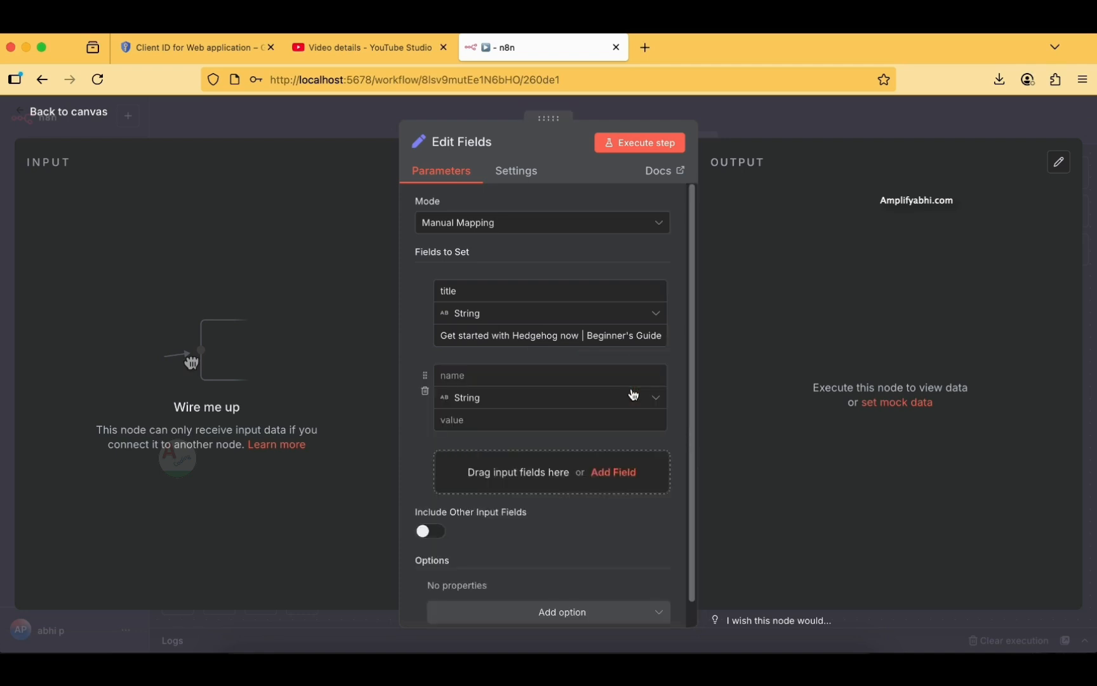
pyautogui.click(352, 49)
pyautogui.click(309, 305)
pyautogui.click(504, 50)
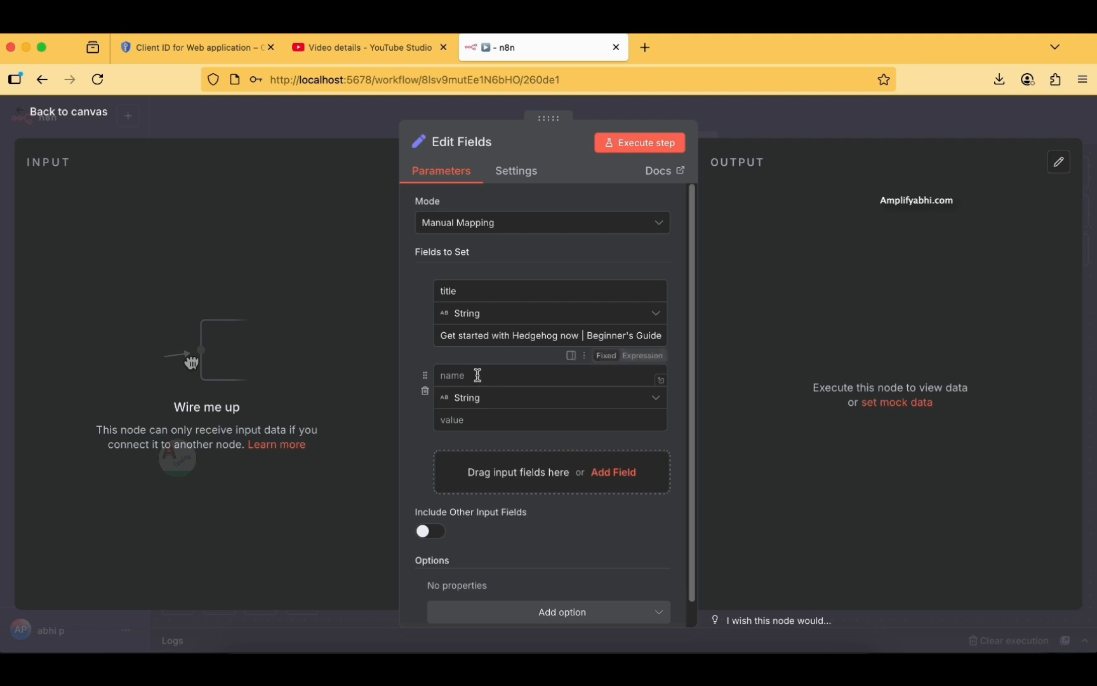
pyautogui.write('description')
# Step: Set the description field's value to "This tutorial will explain AI usage in android studio Hedgehog"
pyautogui.click(466, 422)
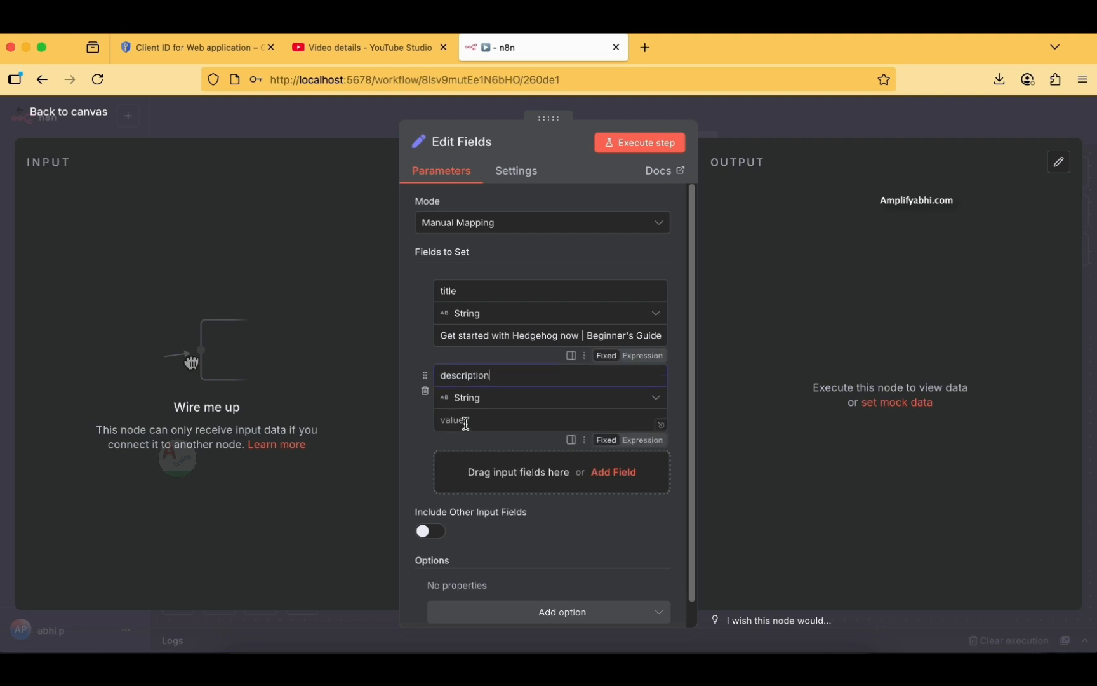
pyautogui.write('This tutorial will explain AI in android studio Hedgehog')
pyautogui.click(546, 419)
pyautogui.write('usage in android studio')
pyautogui.moveTo(511, 416); pyautogui.dragTo(620, 426)
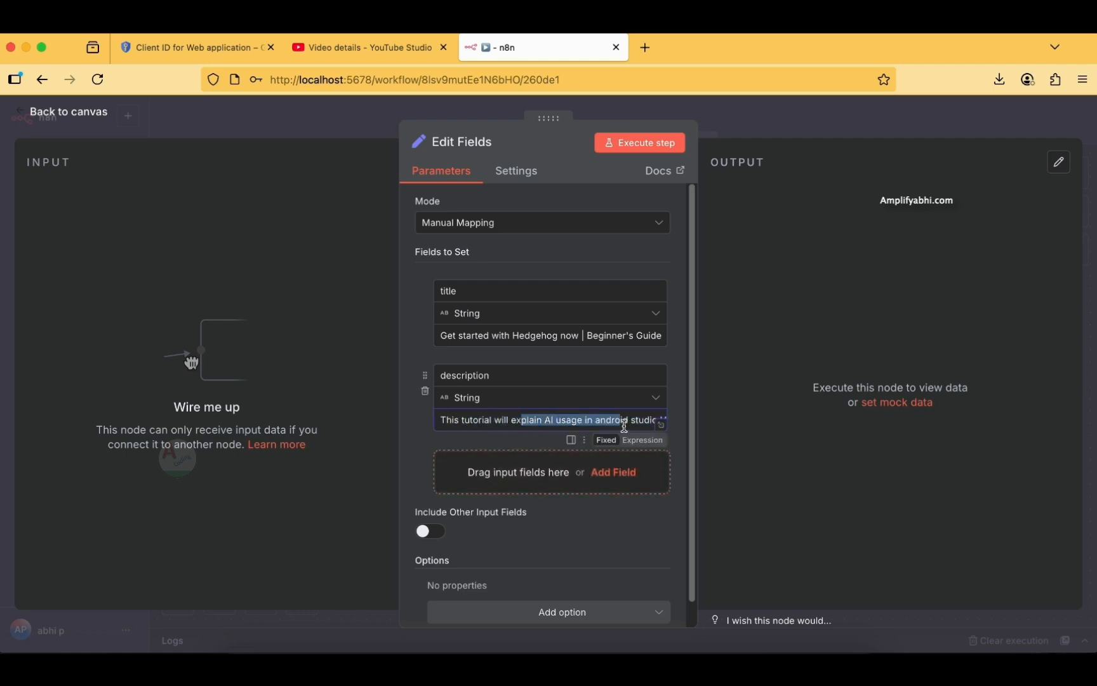
# Step: Execute the Edit Fields node to output the title and description fields, and return to the workflow canvas
pyautogui.click(560, 416)
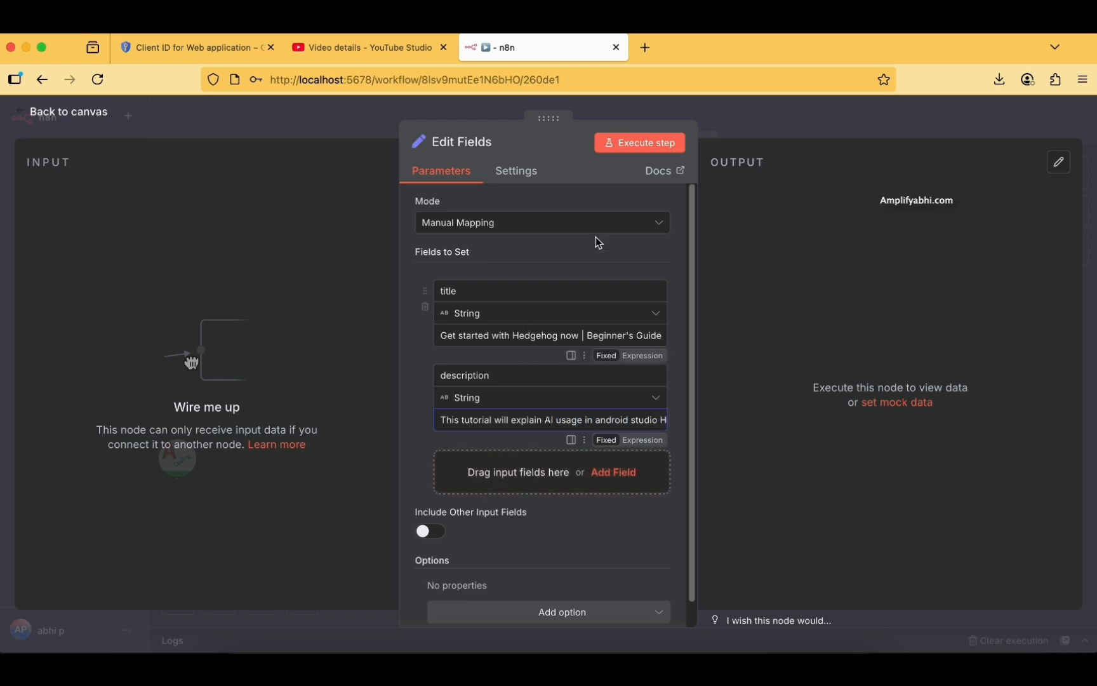
pyautogui.click(644, 146)
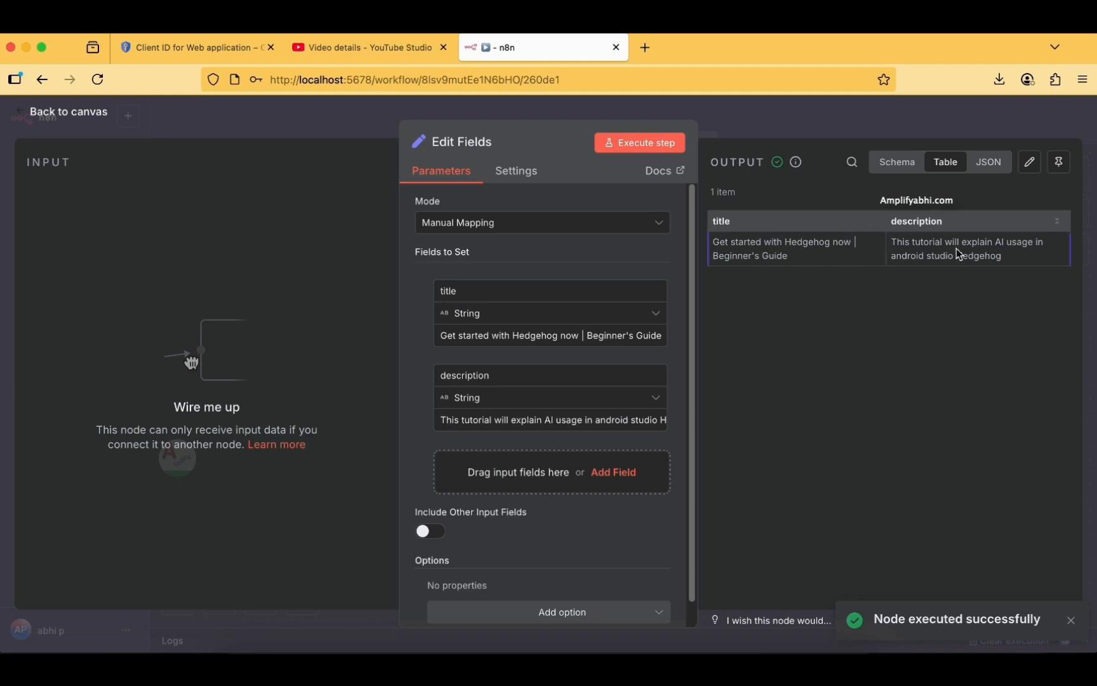
pyautogui.click(99, 111)
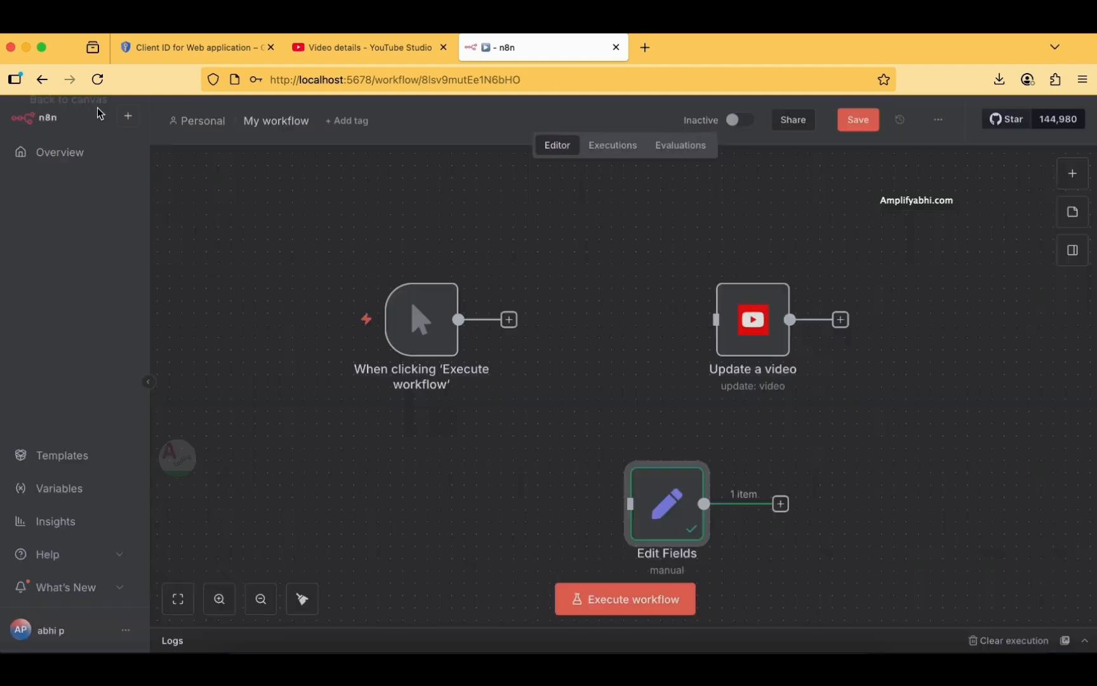
# Step: Connect the manual trigger to Edit Fields and Edit Fields to Update a video, placing Edit Fields in line between them
pyautogui.moveTo(509, 320); pyautogui.dragTo(620, 516)
pyautogui.moveTo(785, 516); pyautogui.dragTo(698, 323)
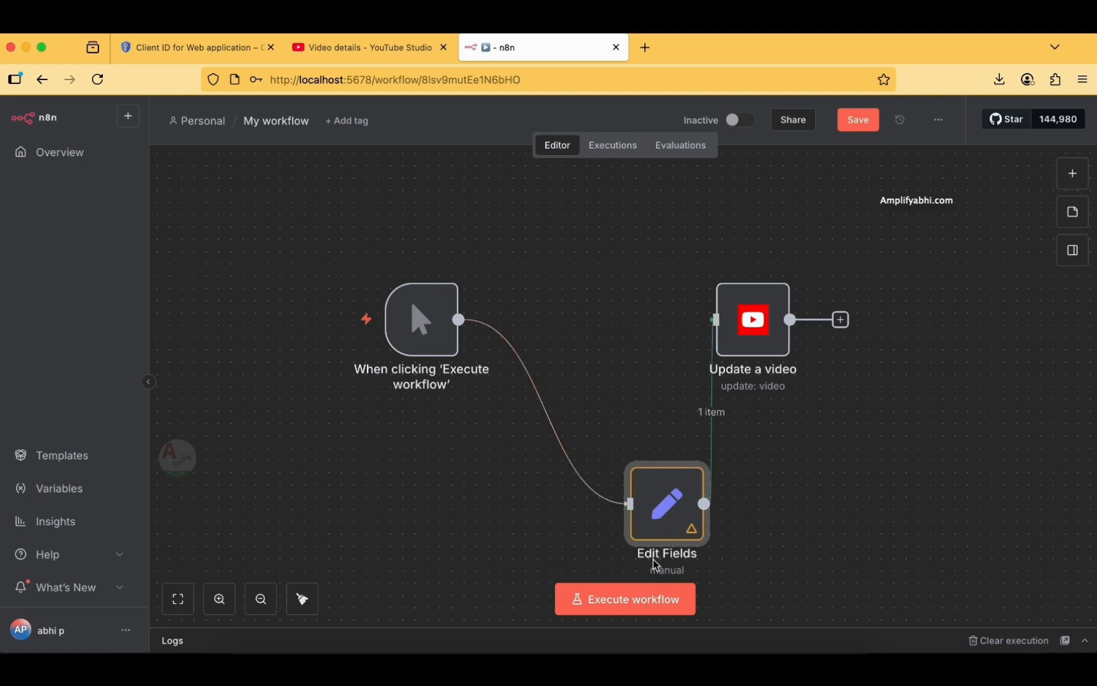
pyautogui.moveTo(665, 505); pyautogui.dragTo(591, 320)
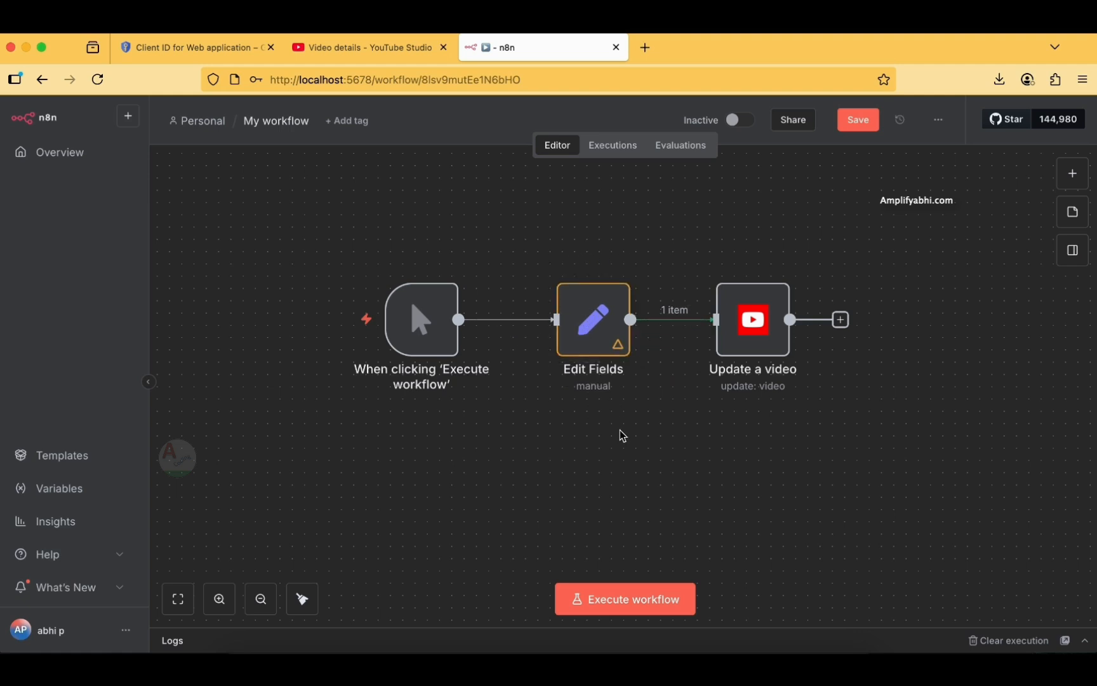
# Step: Reload the video's details page in YouTube Studio, then return to n8n and execute the whole workflow
pyautogui.click(362, 47)
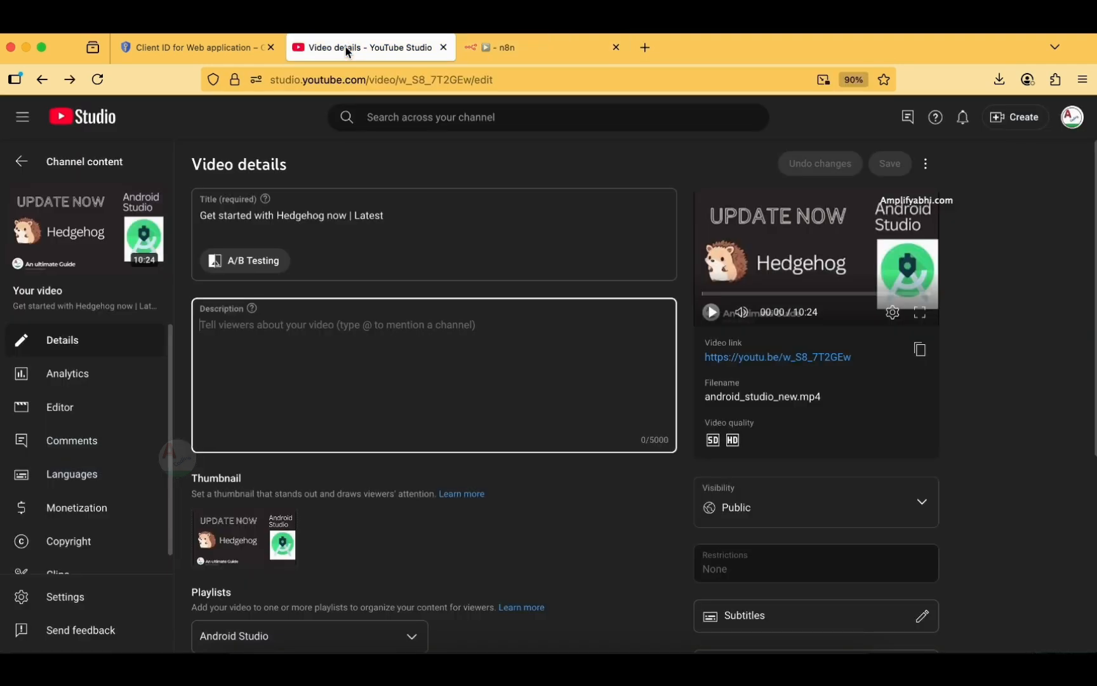
pyautogui.click(98, 79)
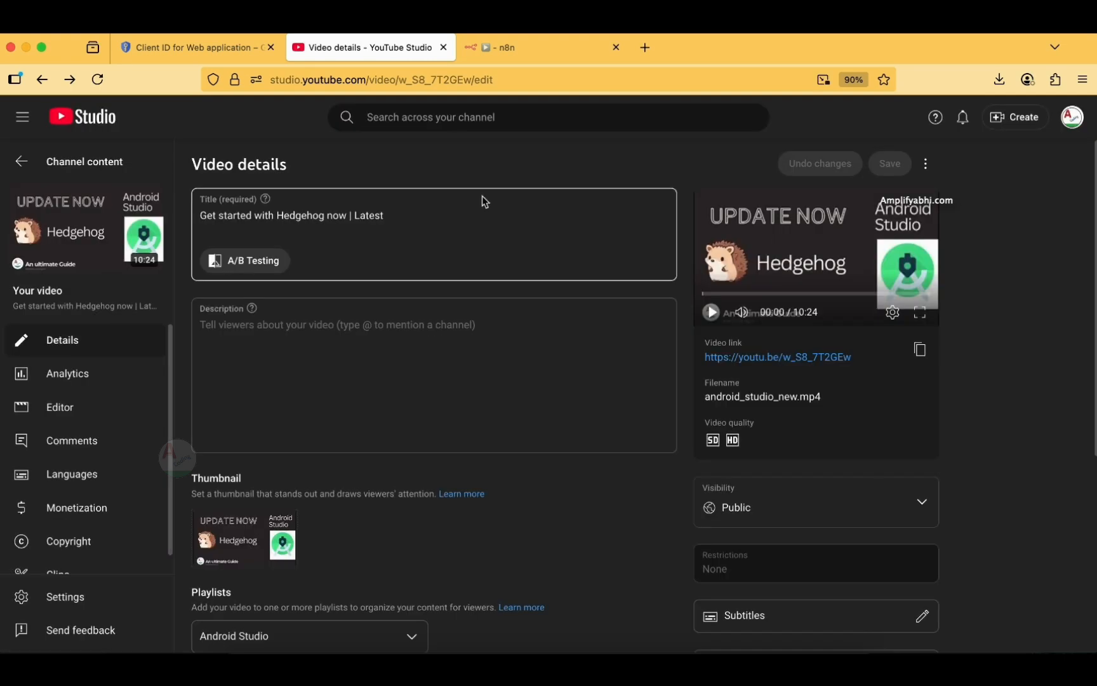
pyautogui.click(515, 59)
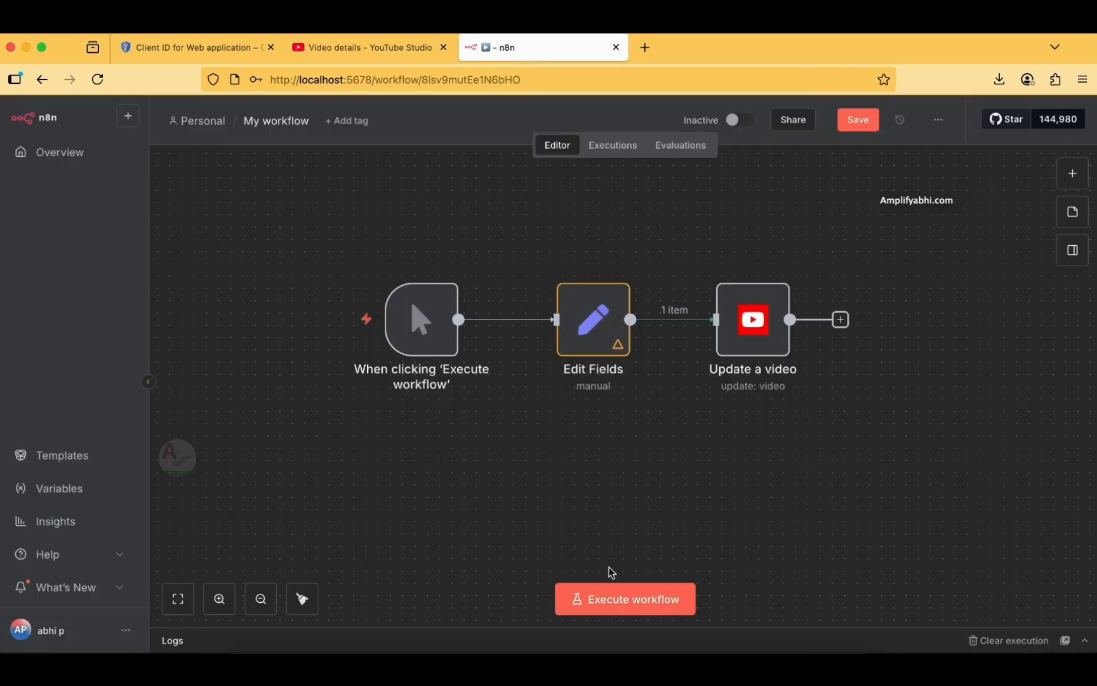
pyautogui.click(650, 595)
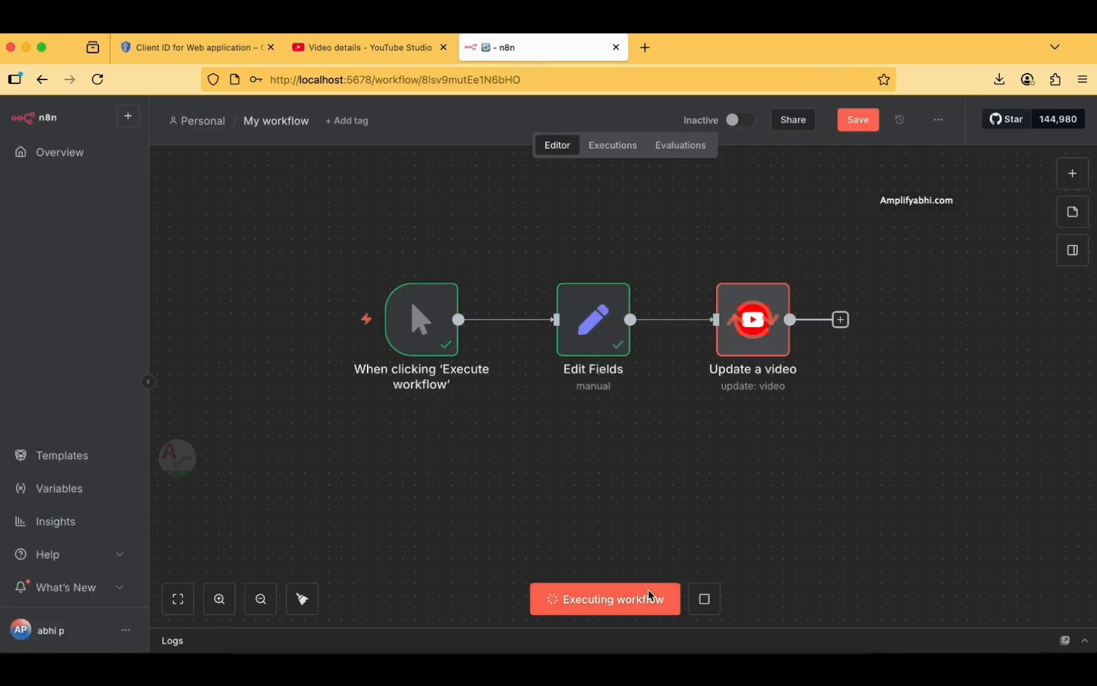
# Step: Check the video's title and description in YouTube Studio against the n8n run, reloading the details page
pyautogui.click(361, 48)
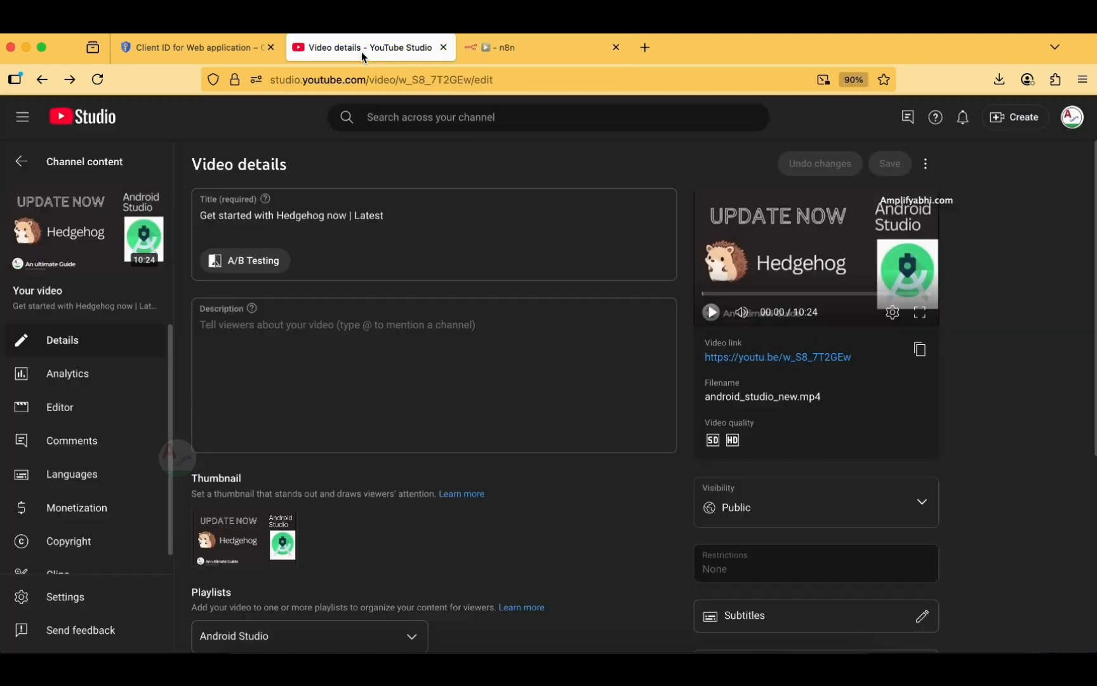
pyautogui.moveTo(346, 216); pyautogui.dragTo(428, 214)
pyautogui.click(315, 348)
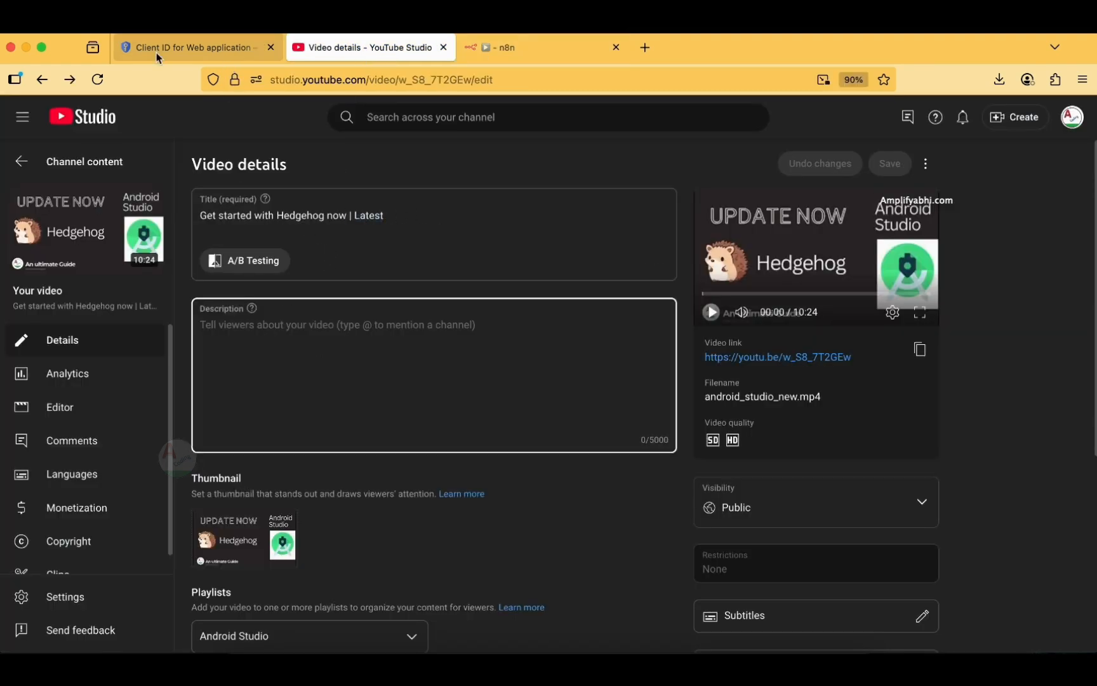
pyautogui.click(522, 47)
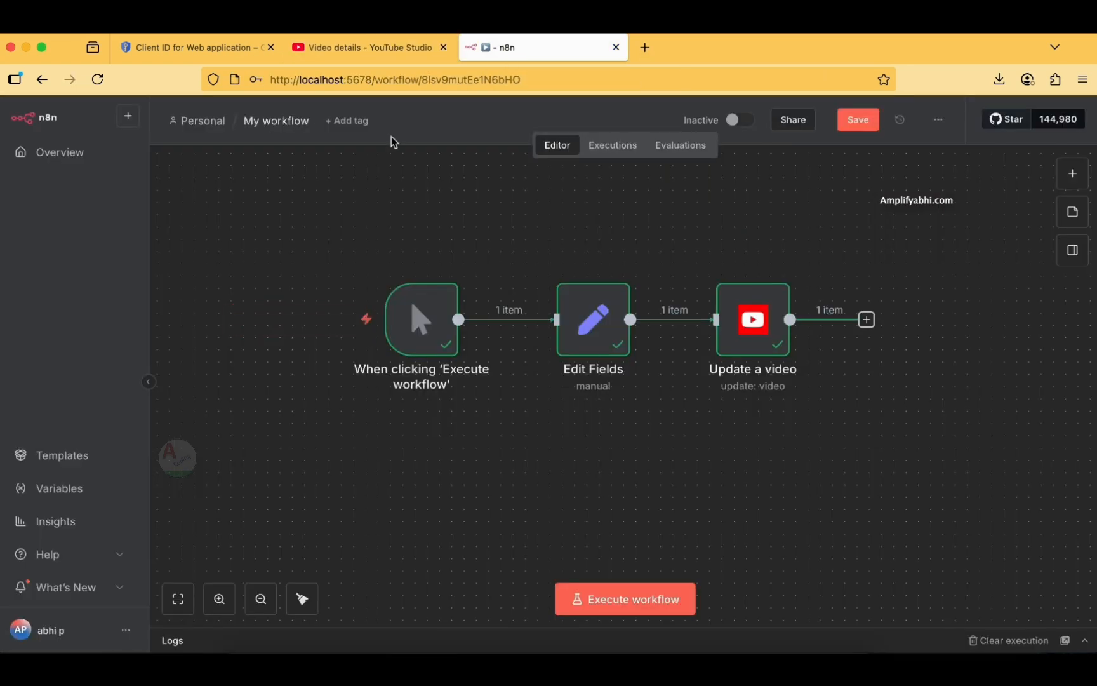
pyautogui.click(335, 58)
pyautogui.click(100, 81)
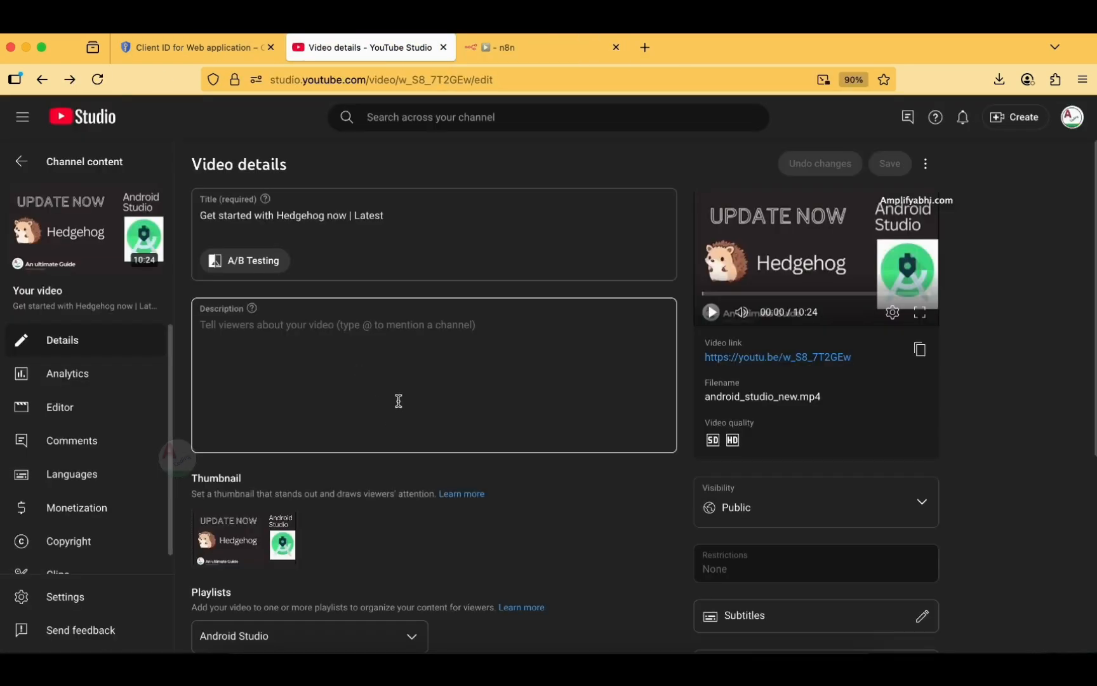
# Step: In n8n, replace the Update a video node's fixed title with the Edit Fields expression {{ $json.title }}
pyautogui.click(533, 55)
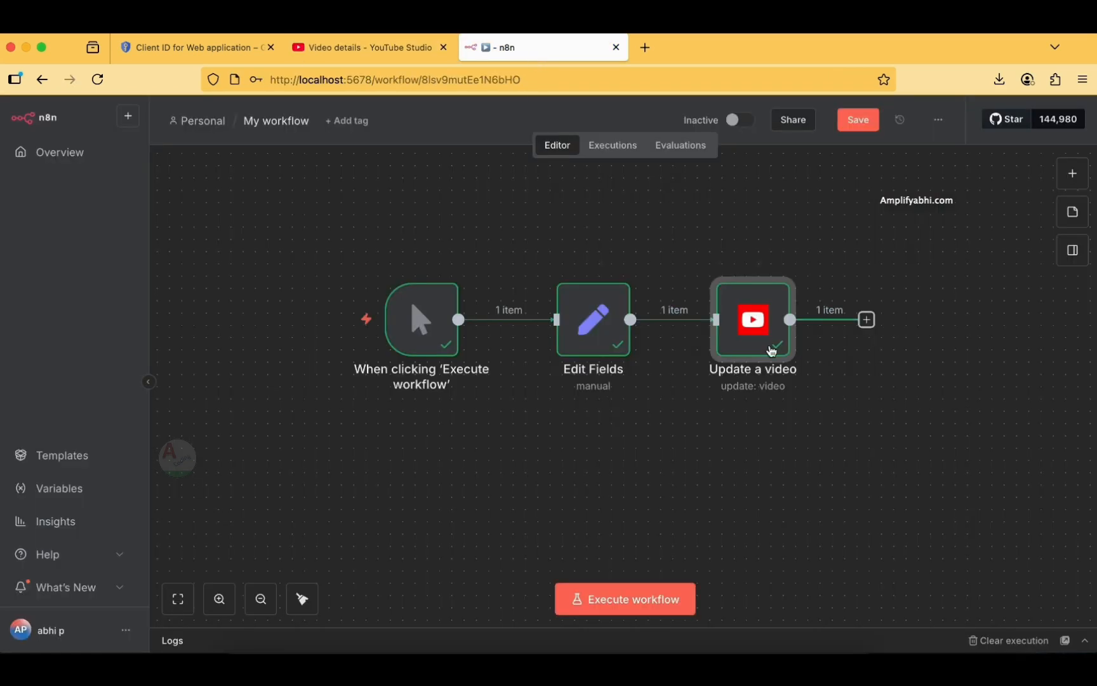
pyautogui.doubleClick(770, 343)
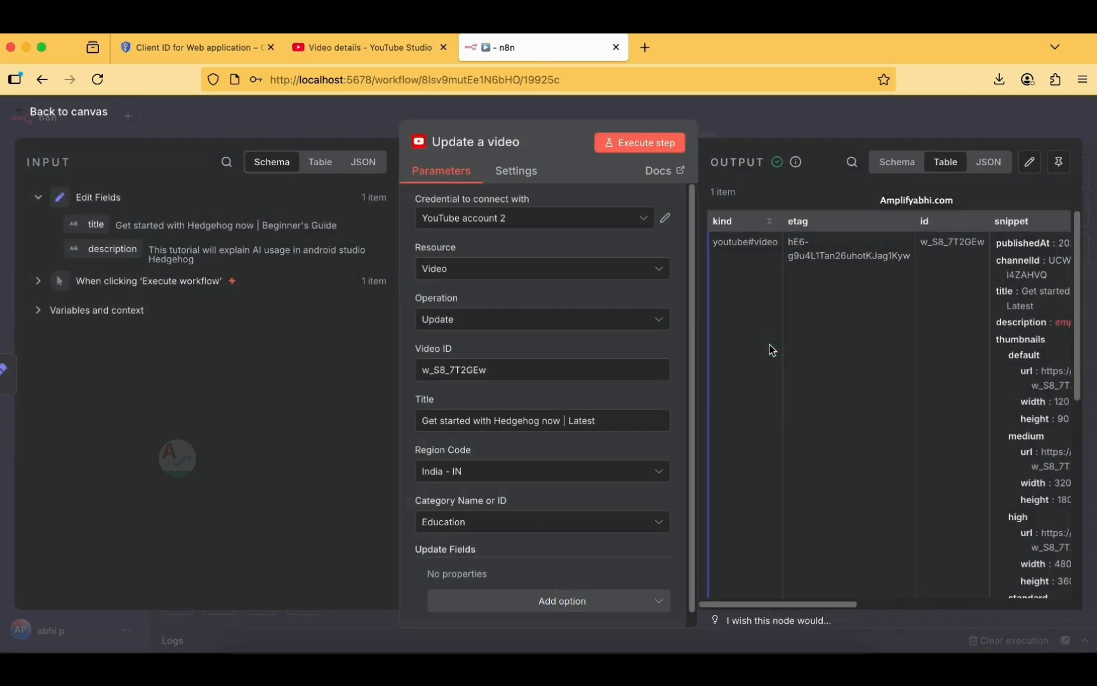
pyautogui.moveTo(430, 421); pyautogui.dragTo(604, 423)
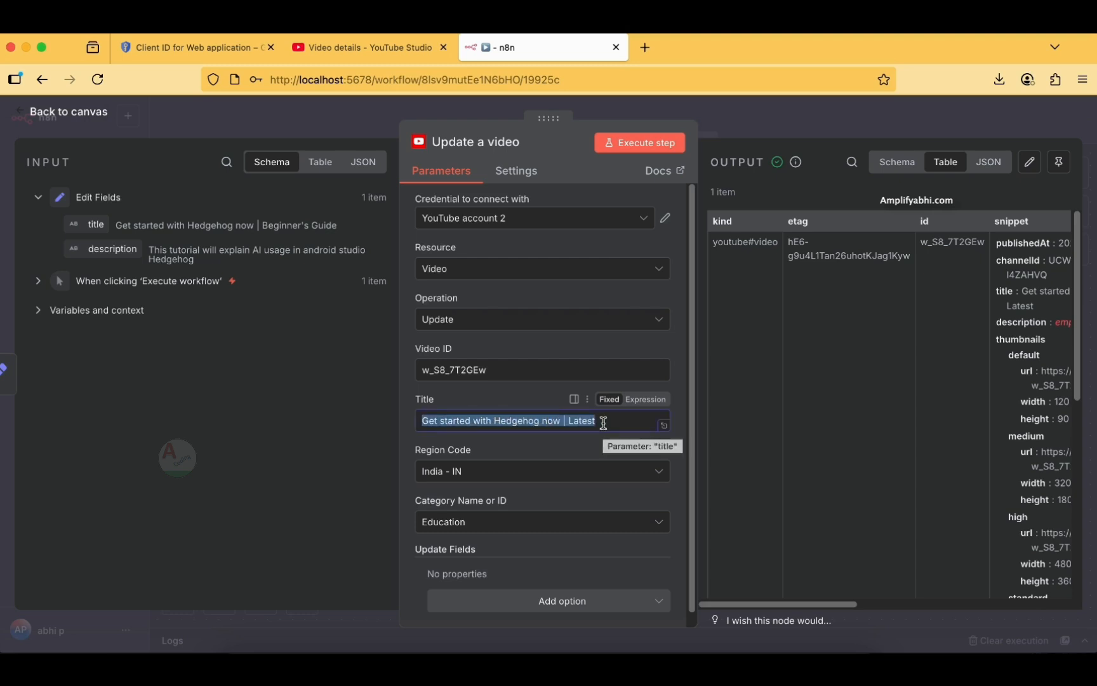
pyautogui.press('BackSpace')
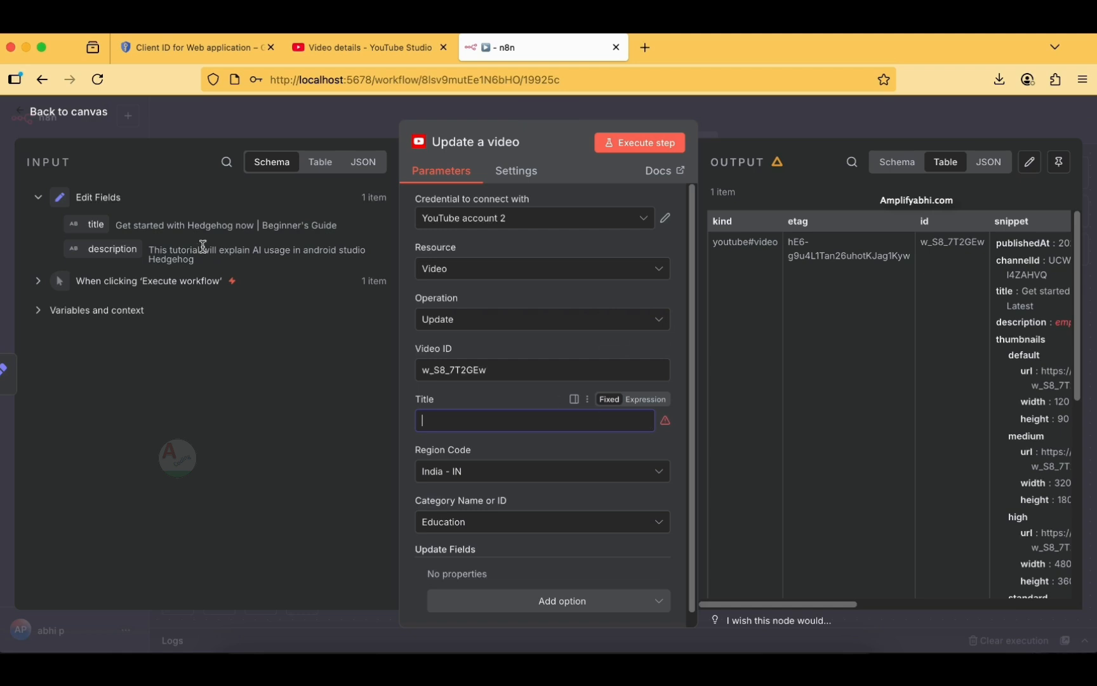
pyautogui.moveTo(94, 224); pyautogui.dragTo(443, 420)
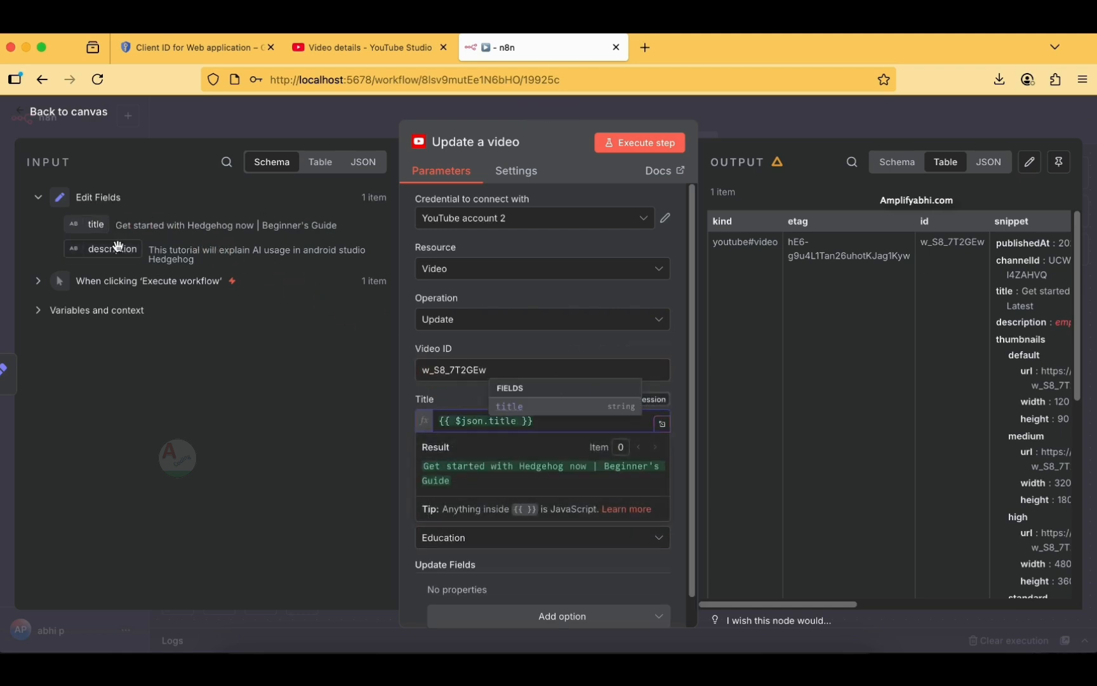
pyautogui.click(96, 108)
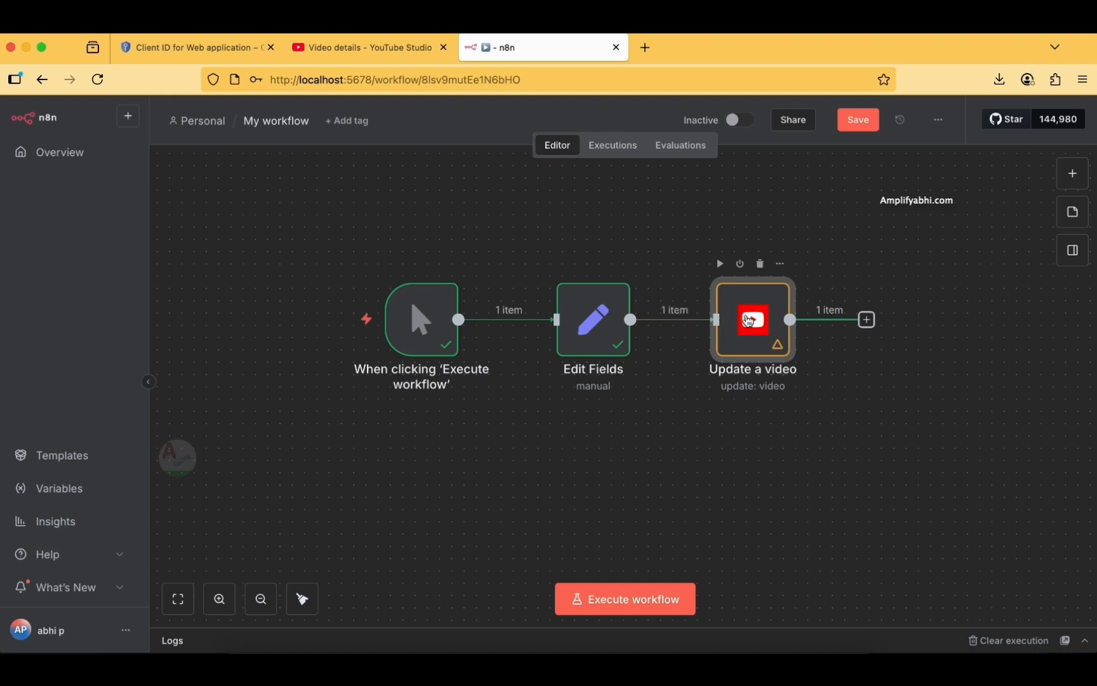
# Step: Add a Description update field to the Update a video node and map it to {{ $json.description }} from Edit Fields
pyautogui.doubleClick(748, 321)
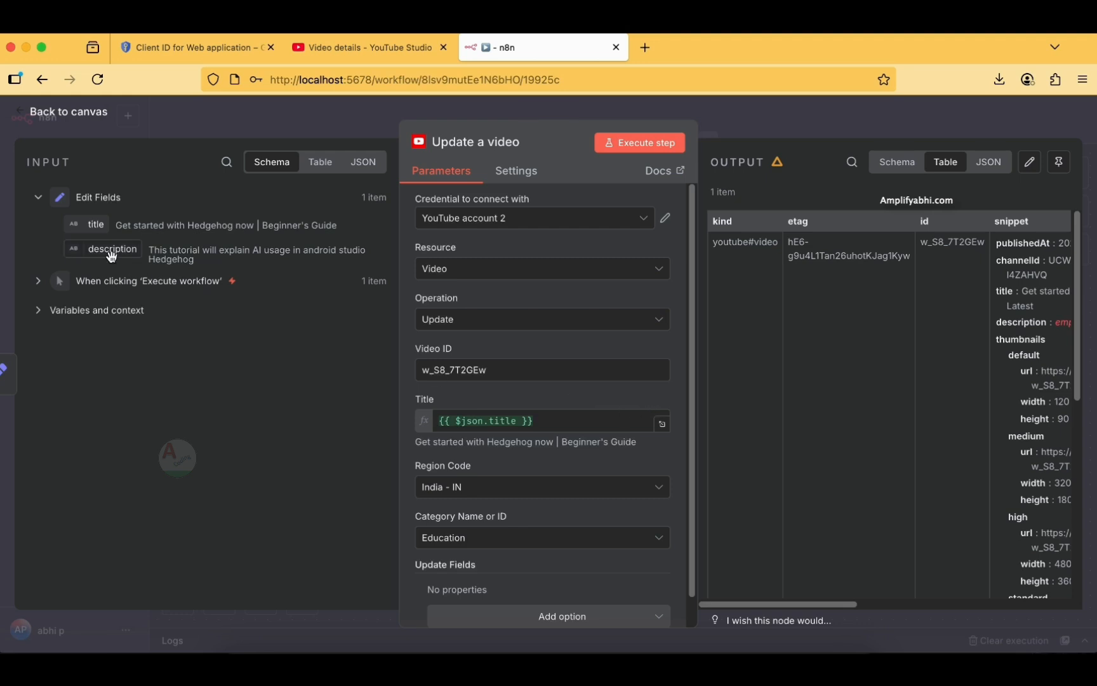
pyautogui.scroll(-1, 572, 559)
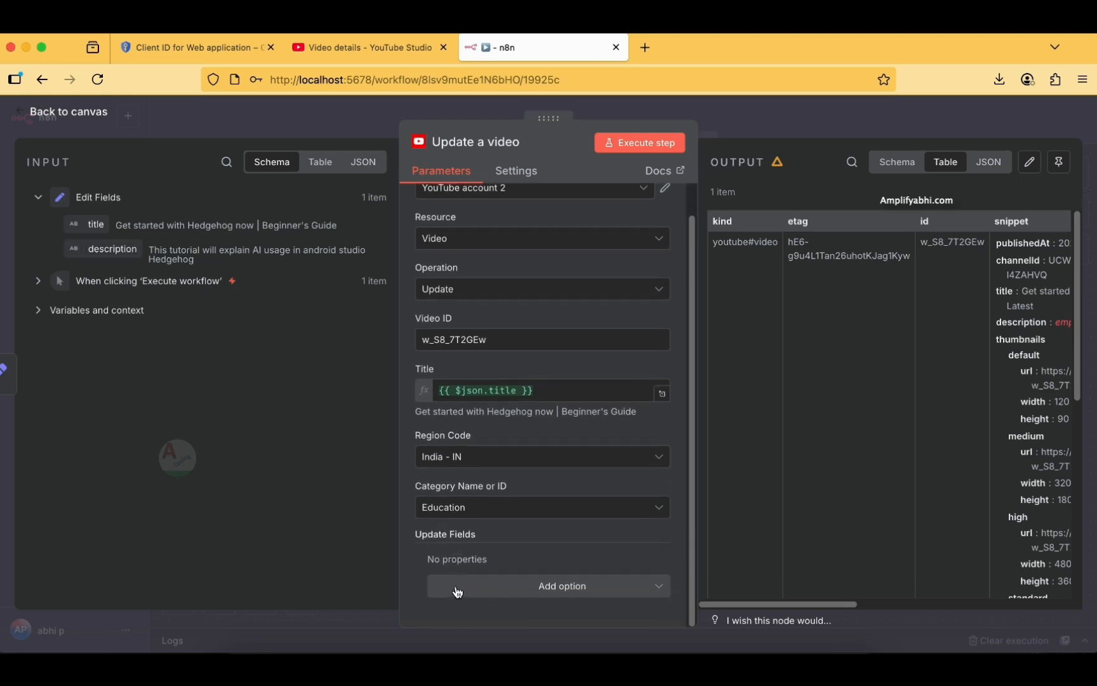
pyautogui.click(591, 588)
pyautogui.click(518, 409)
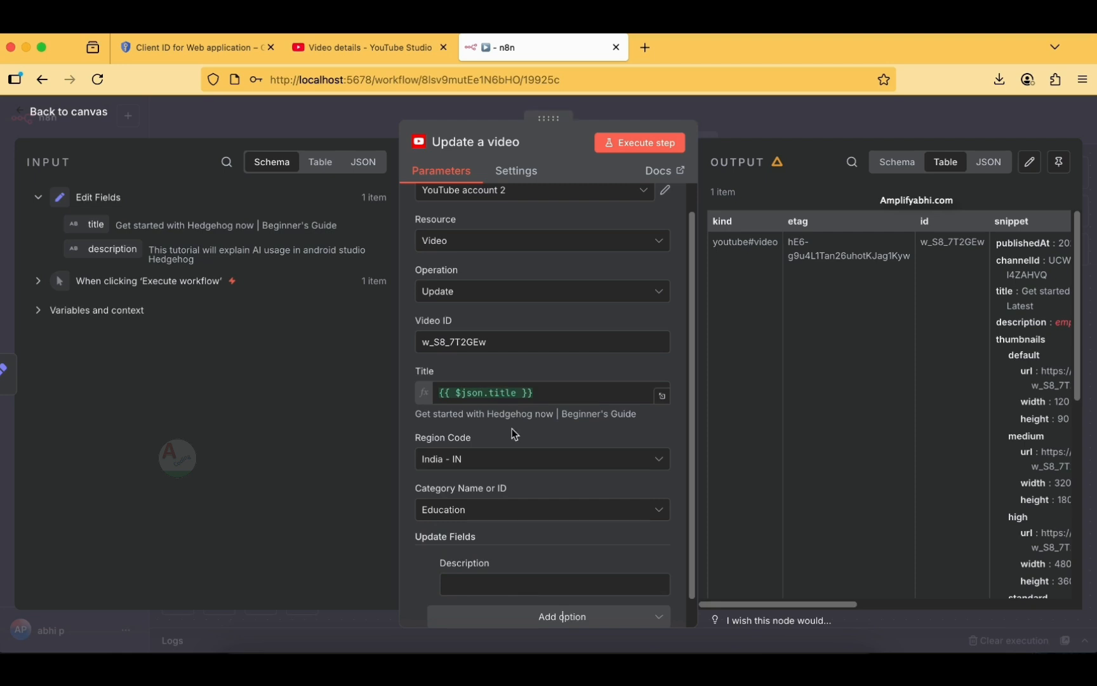
pyautogui.scroll(-1, 511, 445)
pyautogui.moveTo(112, 249); pyautogui.dragTo(486, 559)
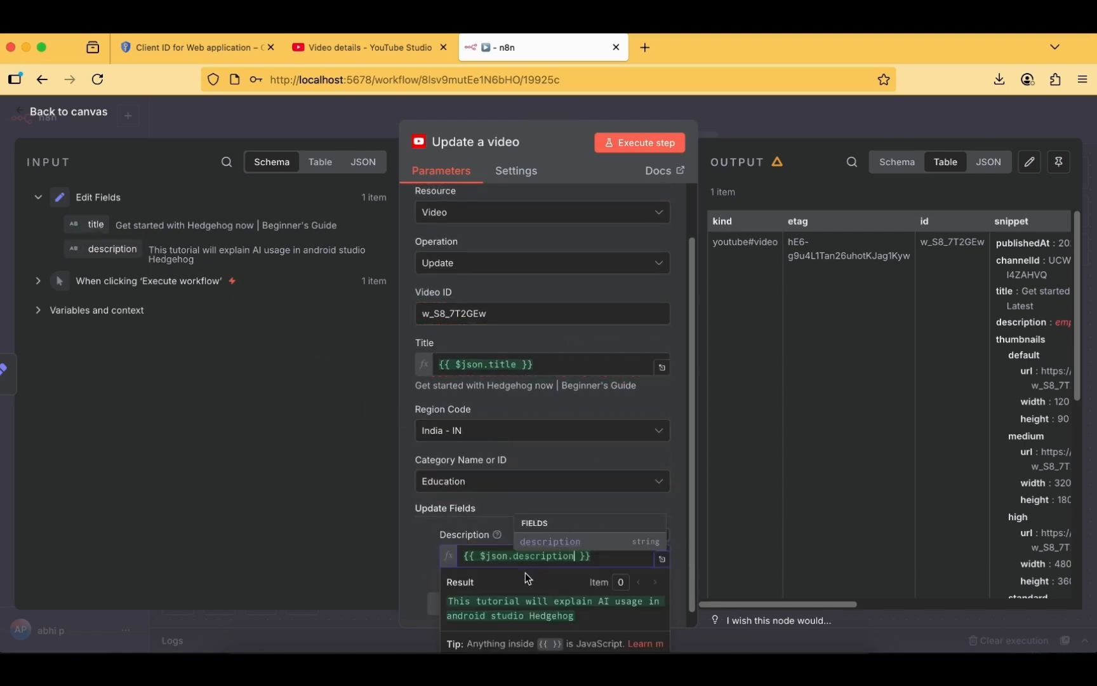
pyautogui.click(417, 556)
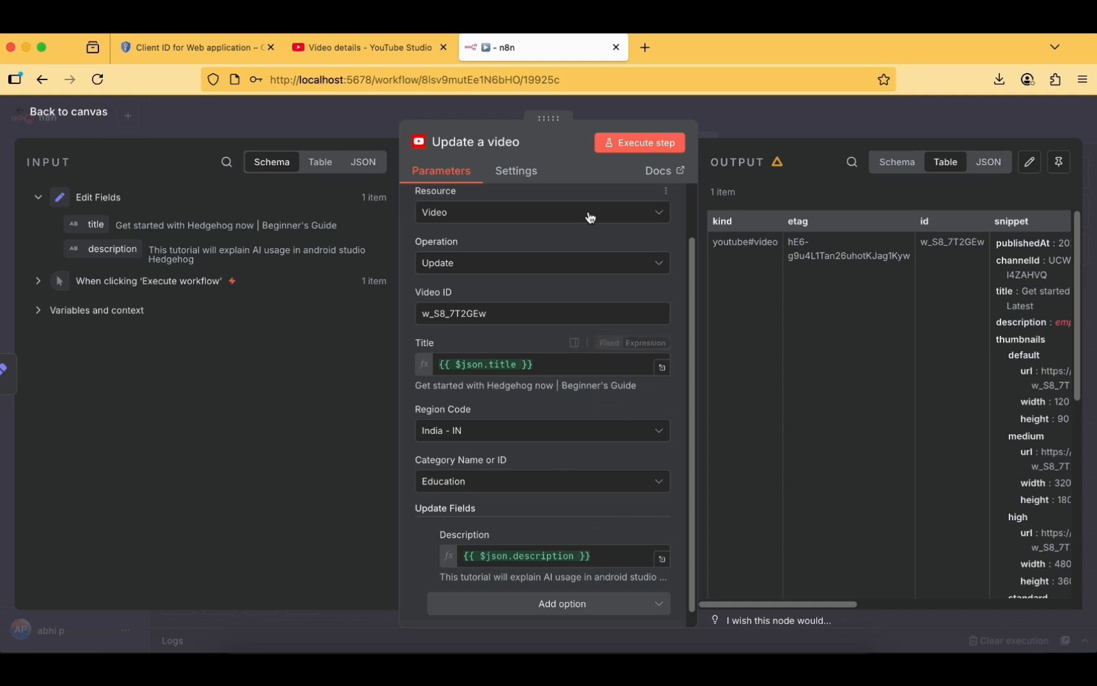
pyautogui.click(60, 105)
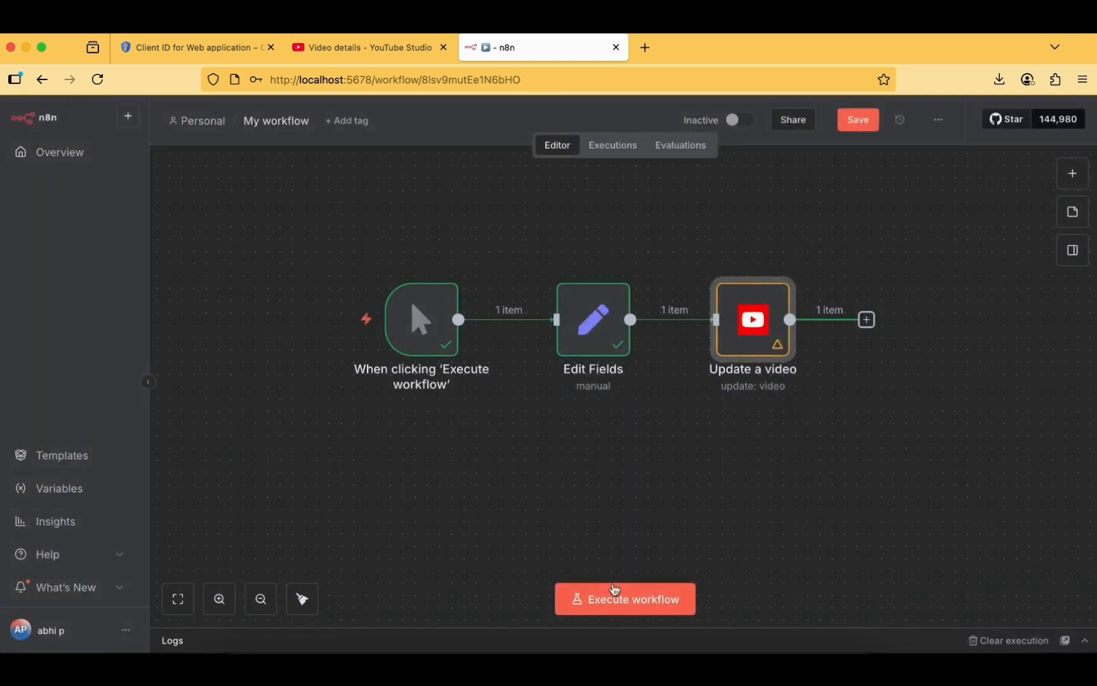
# Step: Execute the workflow and reload the video's details page in YouTube Studio to check its title and description
pyautogui.click(613, 590)
pyautogui.click(350, 59)
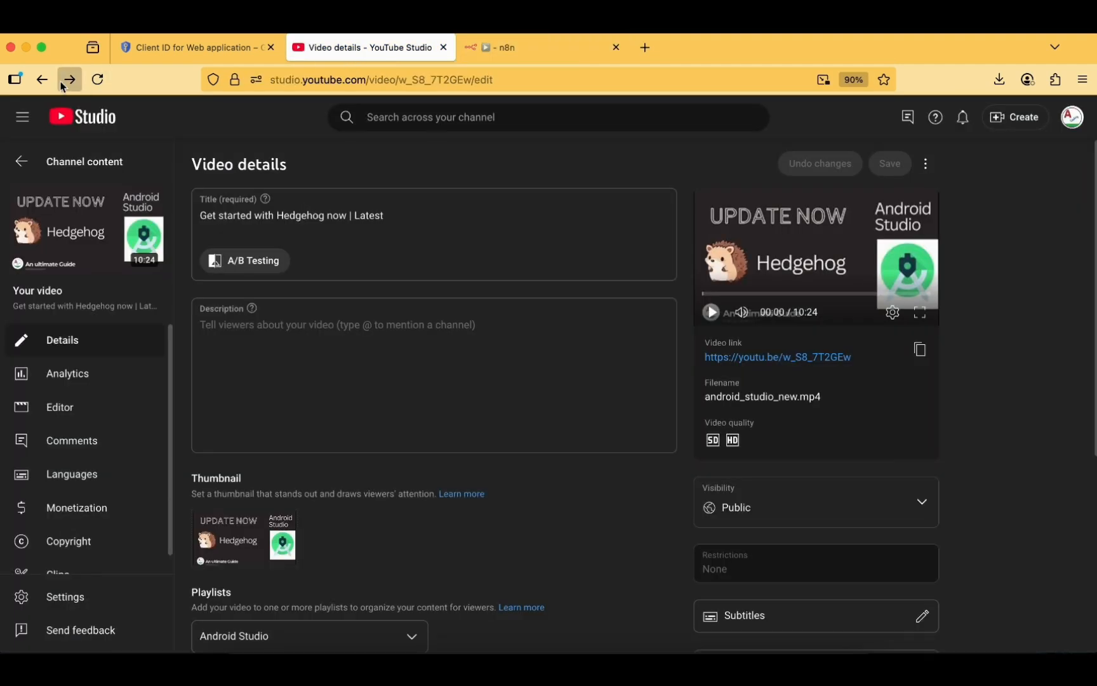
pyautogui.click(98, 79)
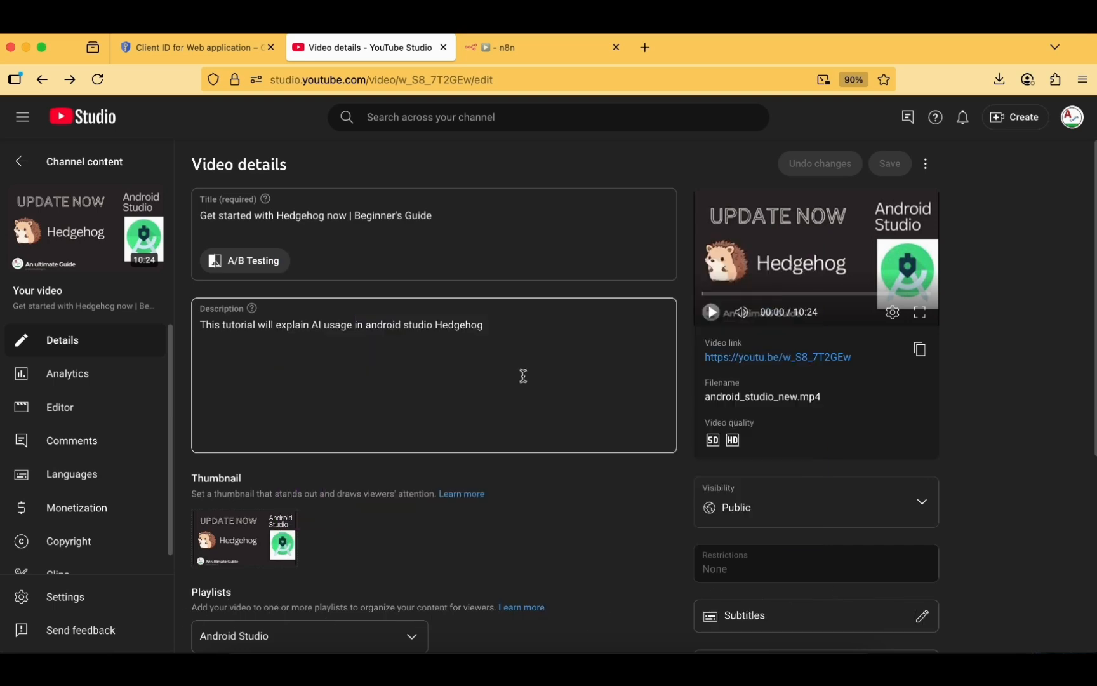
# Step: Return to n8n and move the Edit Fields node below the line between the trigger and Update a video
pyautogui.click(486, 46)
pyautogui.moveTo(579, 329); pyautogui.dragTo(558, 472)
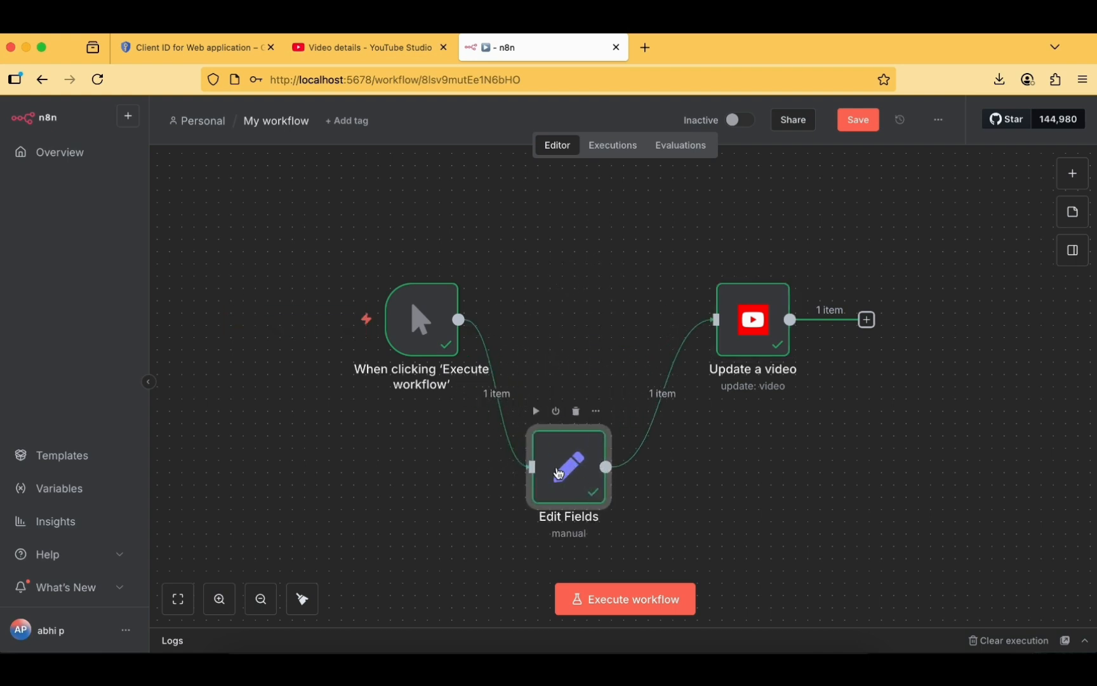